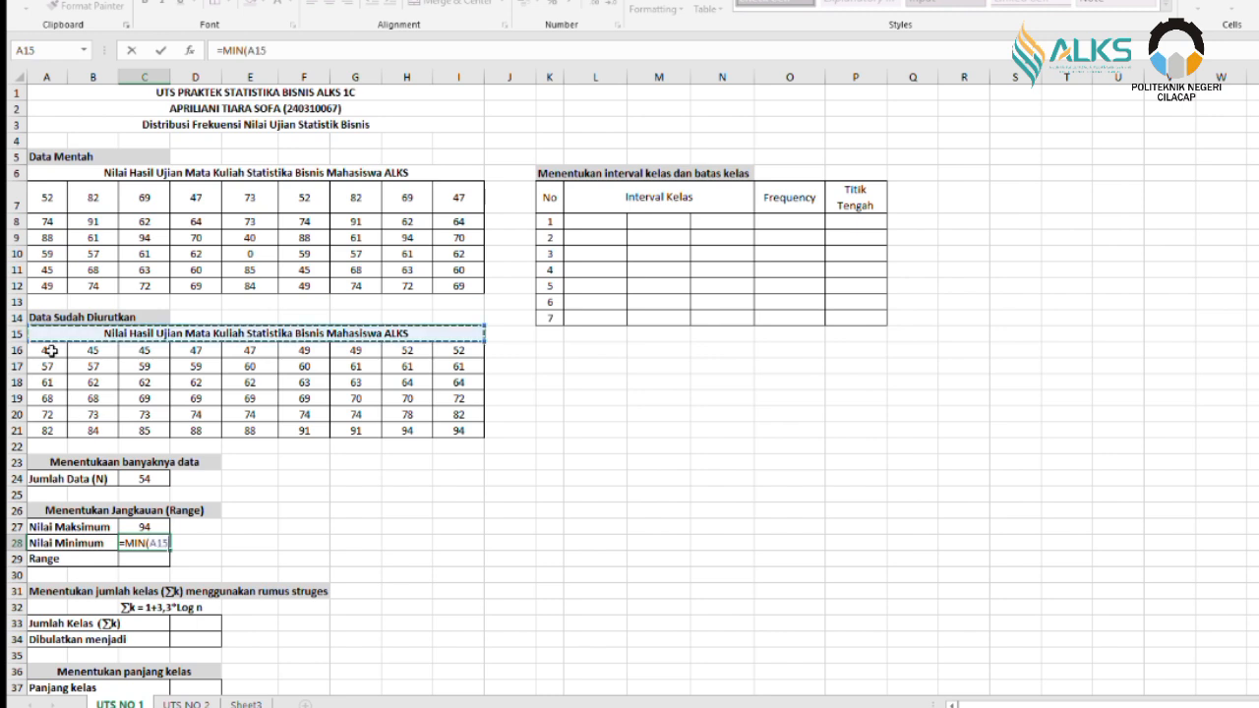
Complete the minimum formula in C28 as =MIN(A16:I21) and calculate the range in C29 as =C27-C28.
type(")")
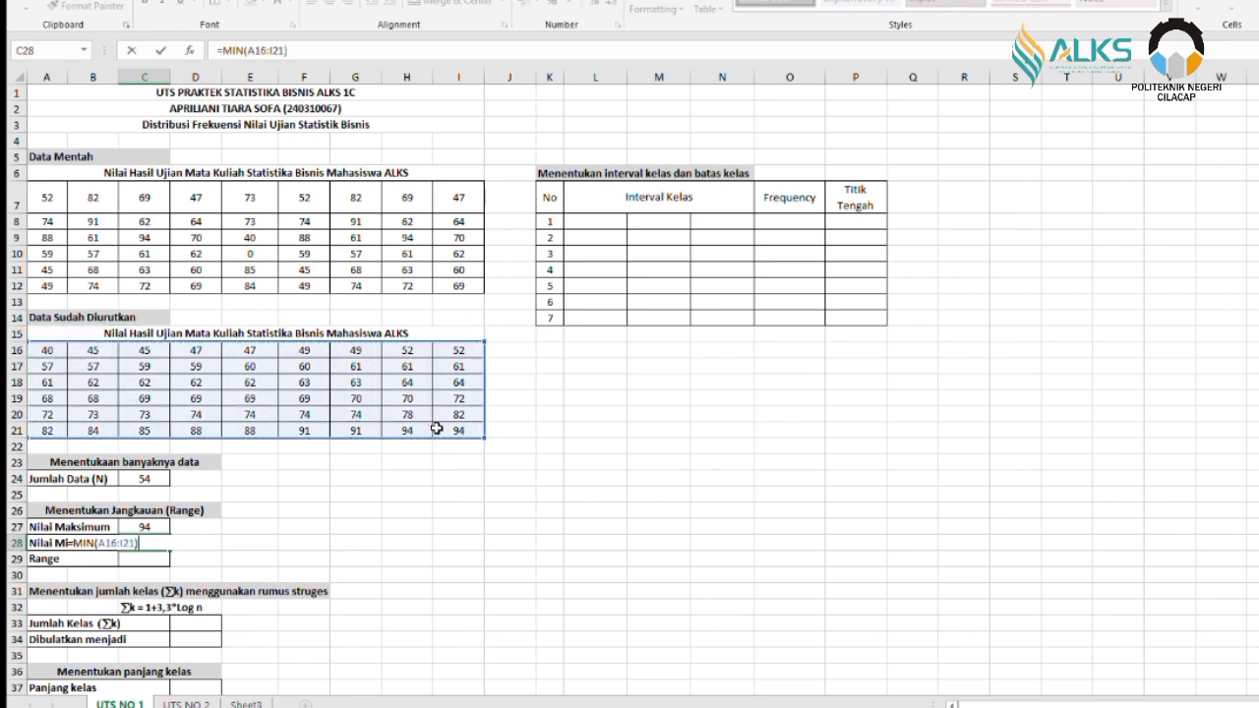
key("Return")
type("=")
left_click(151, 527)
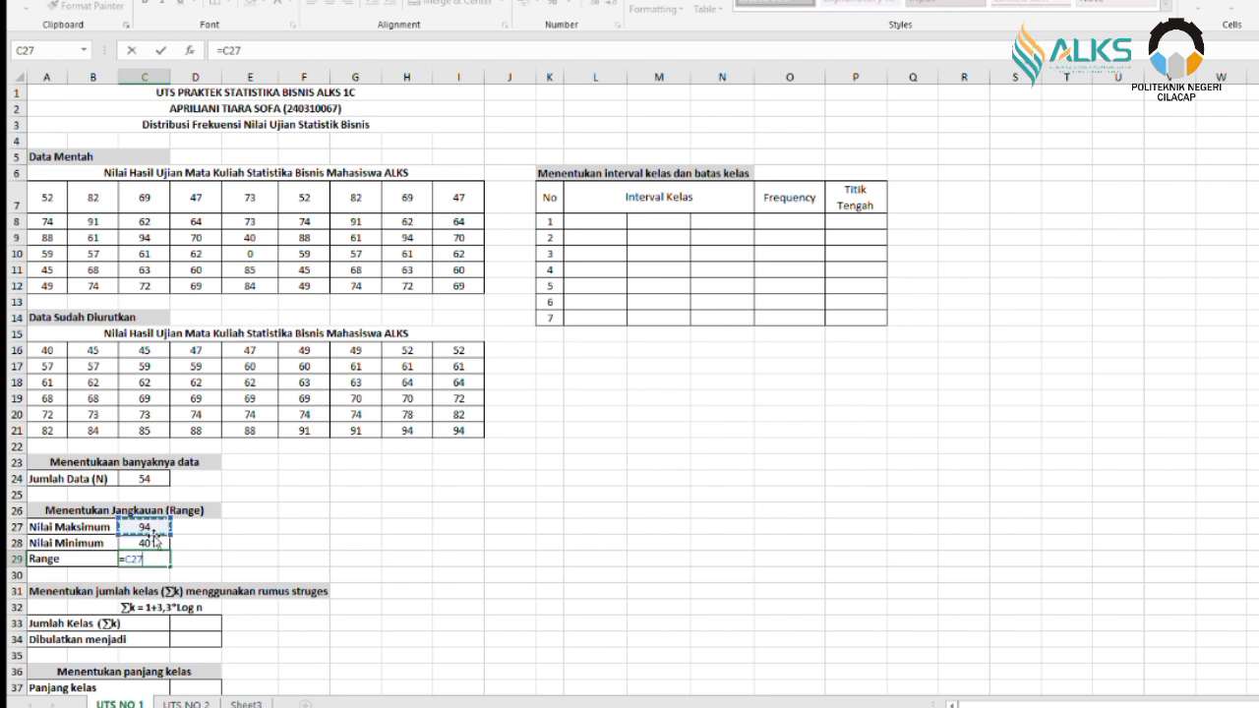
type("-")
left_click(153, 539)
key("Return")
Calculate the number of classes in D33 with the Sturges formula =1+3,3*LOG(C24).
left_click(186, 621)
type("=")
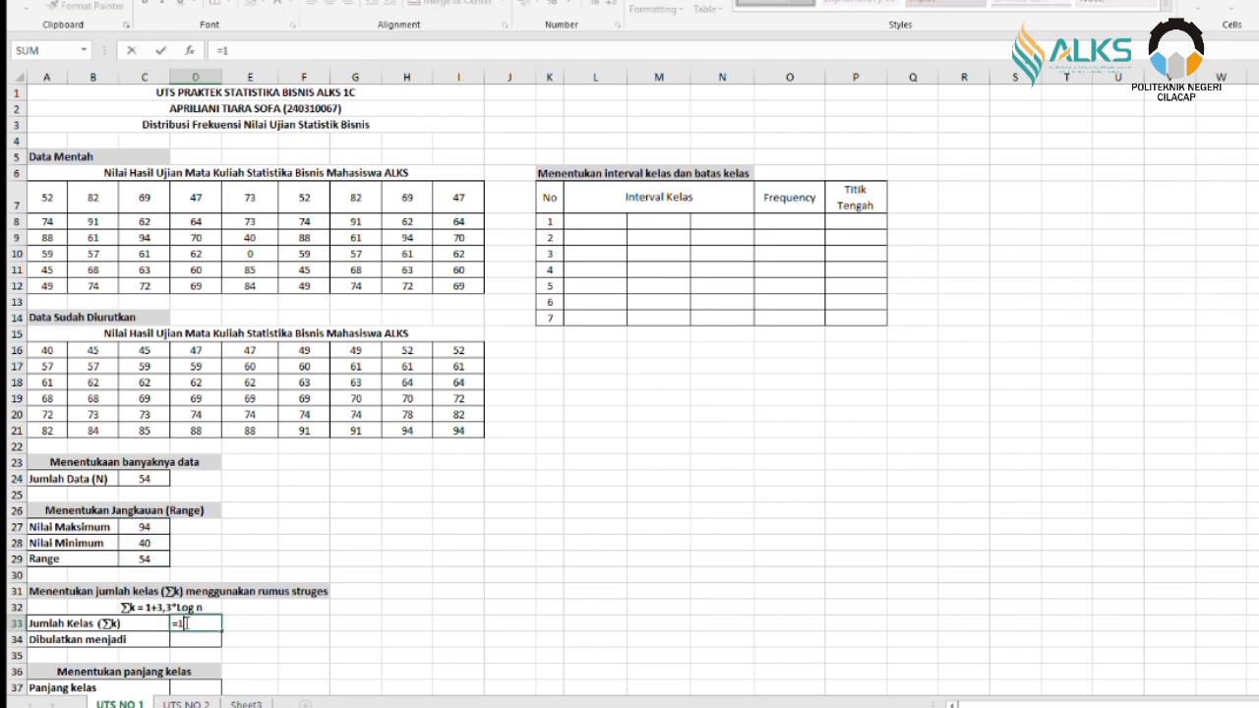
type("1+3,3*LOG(")
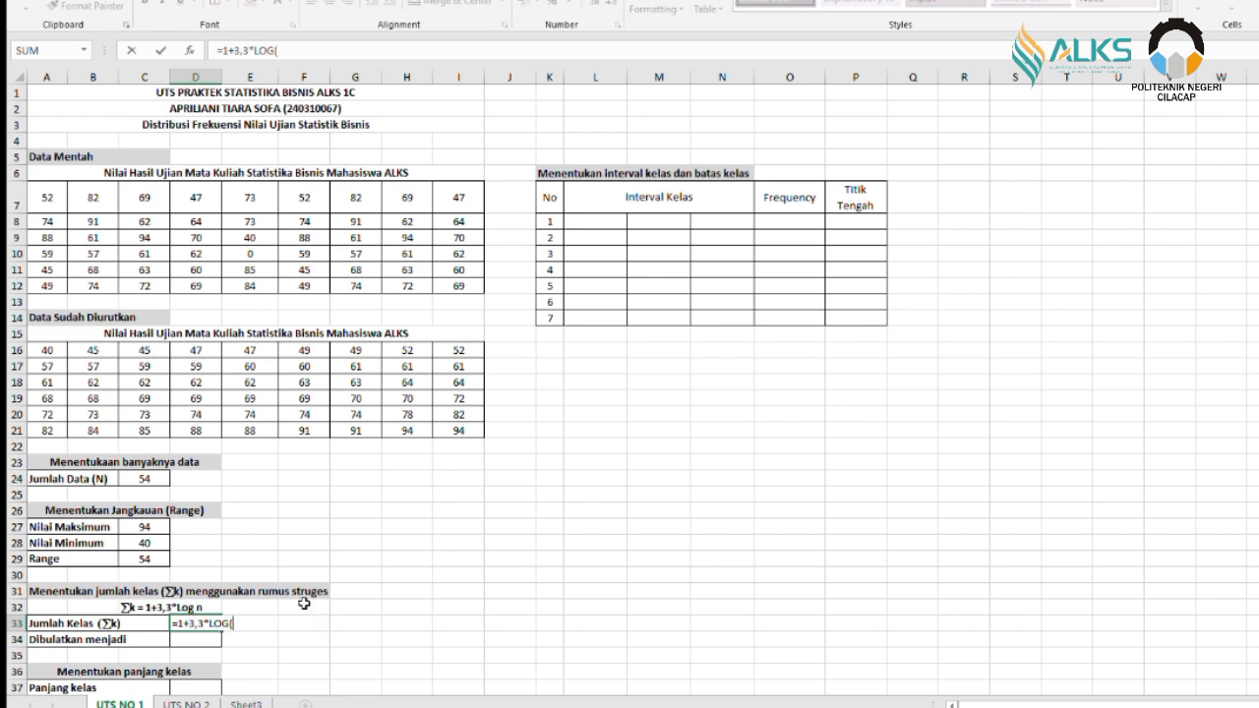
left_click(144, 479)
type(")")
key("Return")
Round the number of classes up to a whole number in D34 with =ROUNDUP(D33;0).
type("=roundup(")
left_click(223, 624)
type(";")
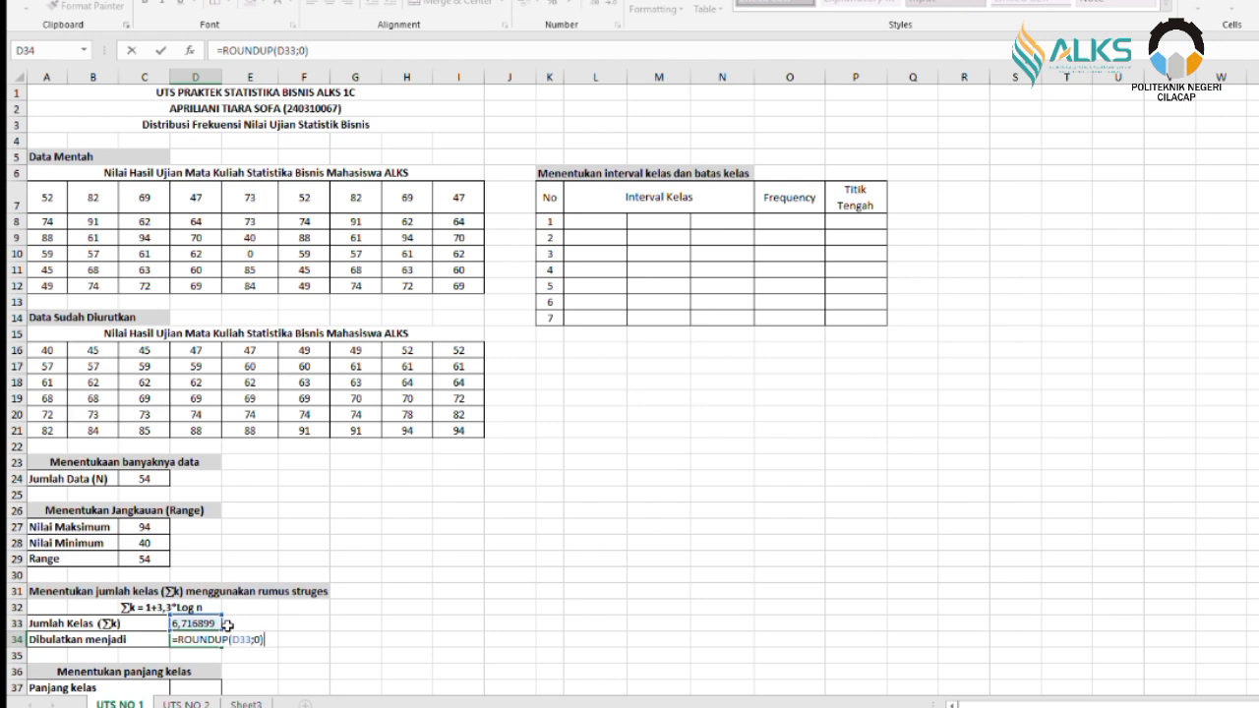
key("Return")
Calculate the class length (Panjang kelas) in D37 as =C29/D34.
scroll(242, 612, "down", 2)
left_click(214, 592)
type("=")
left_click(139, 468)
type("/")
left_click(191, 542)
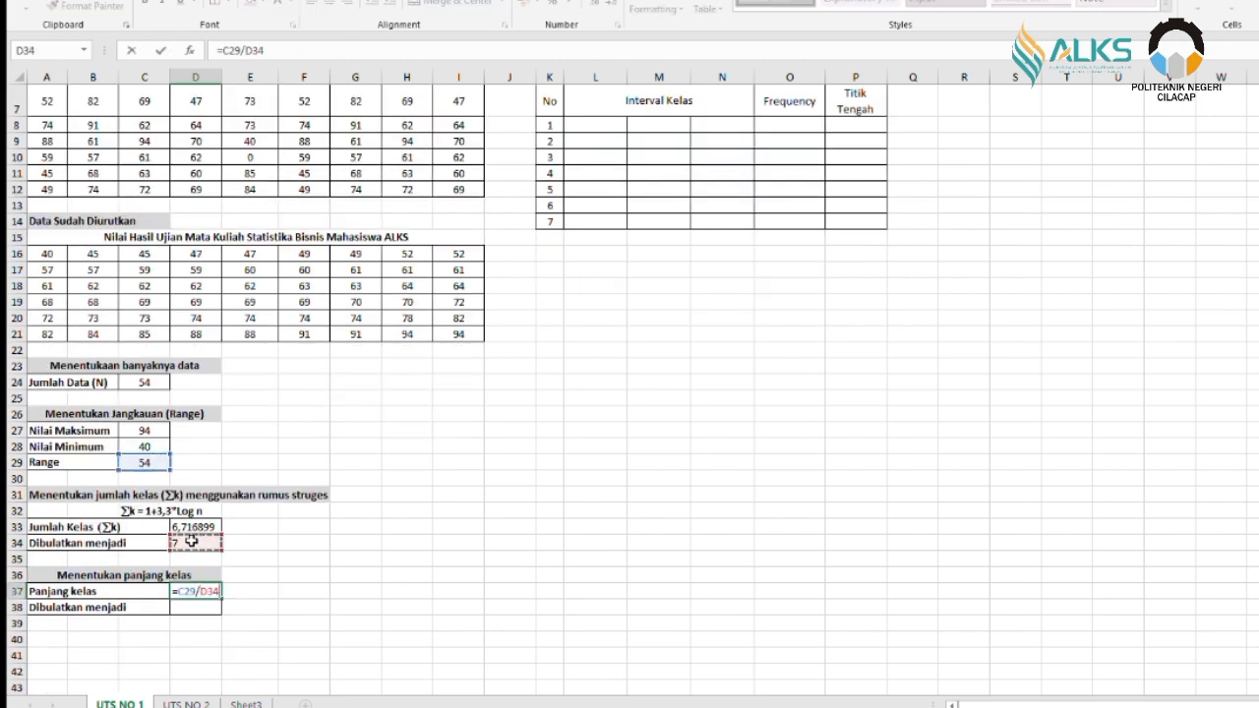
key("Return")
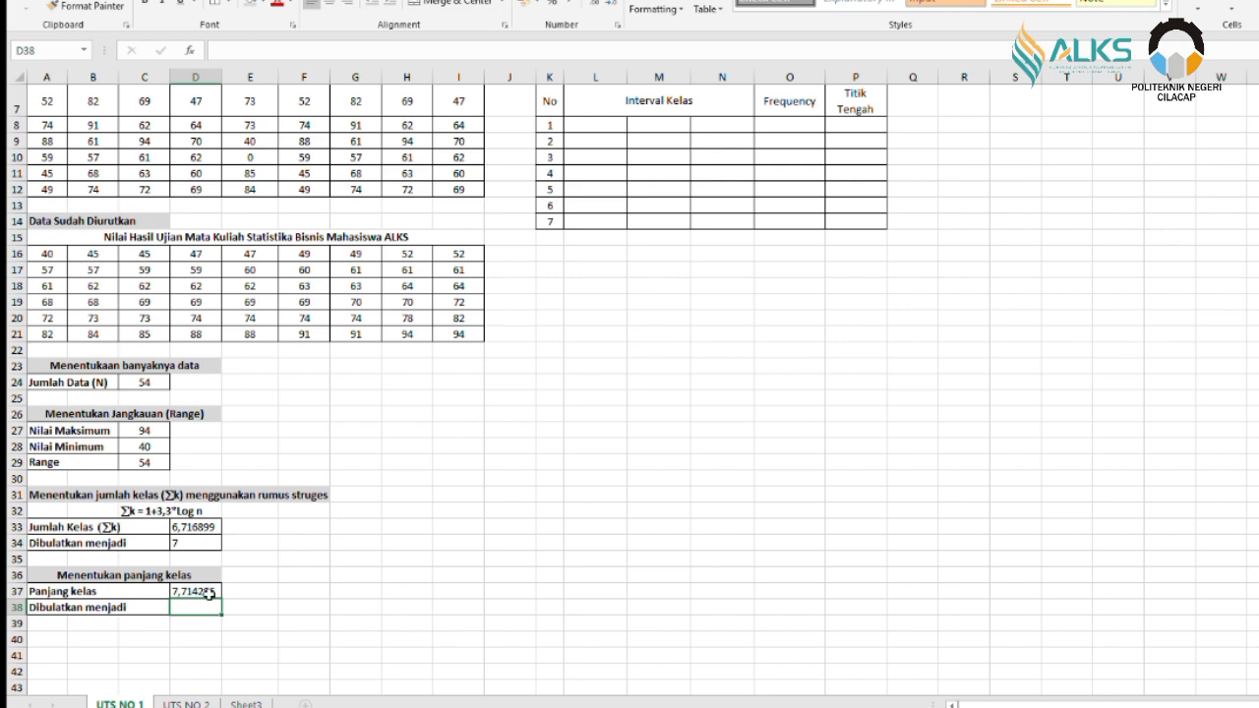
Round the class length up to a whole number in D38 with =ROUNDUP(D37;0).
type("=ro")
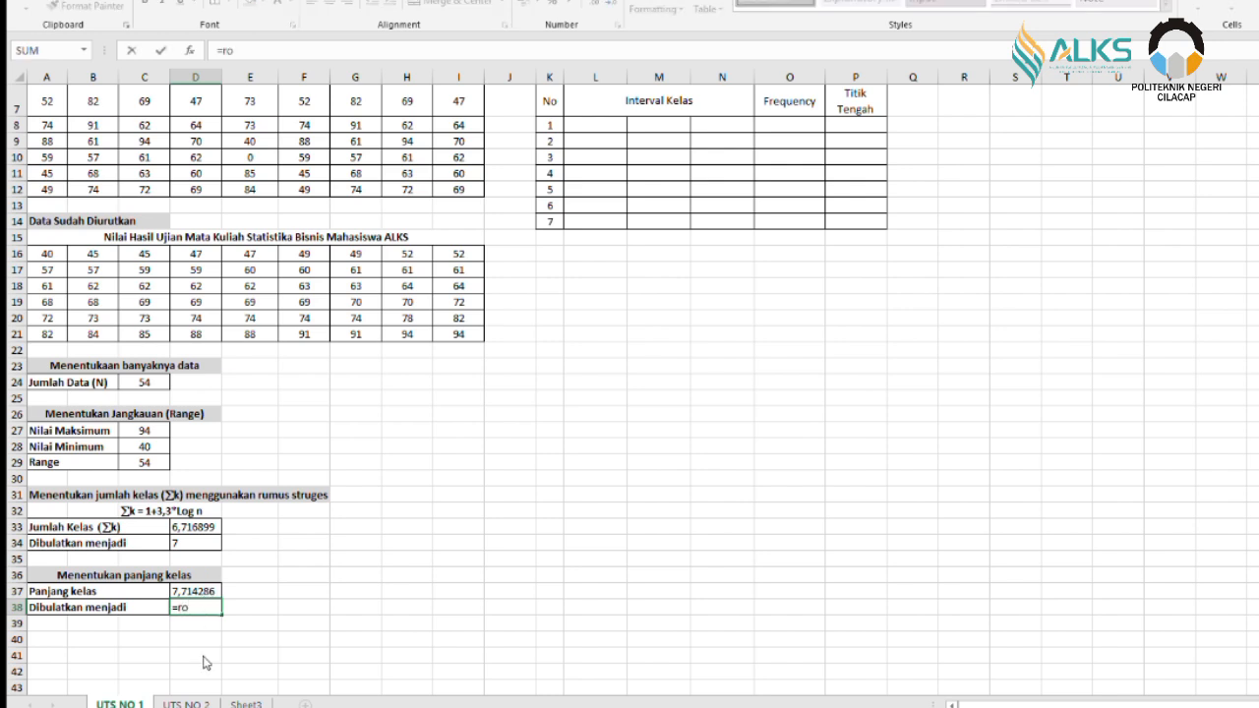
type("undup(")
left_click(189, 591)
type(";0")
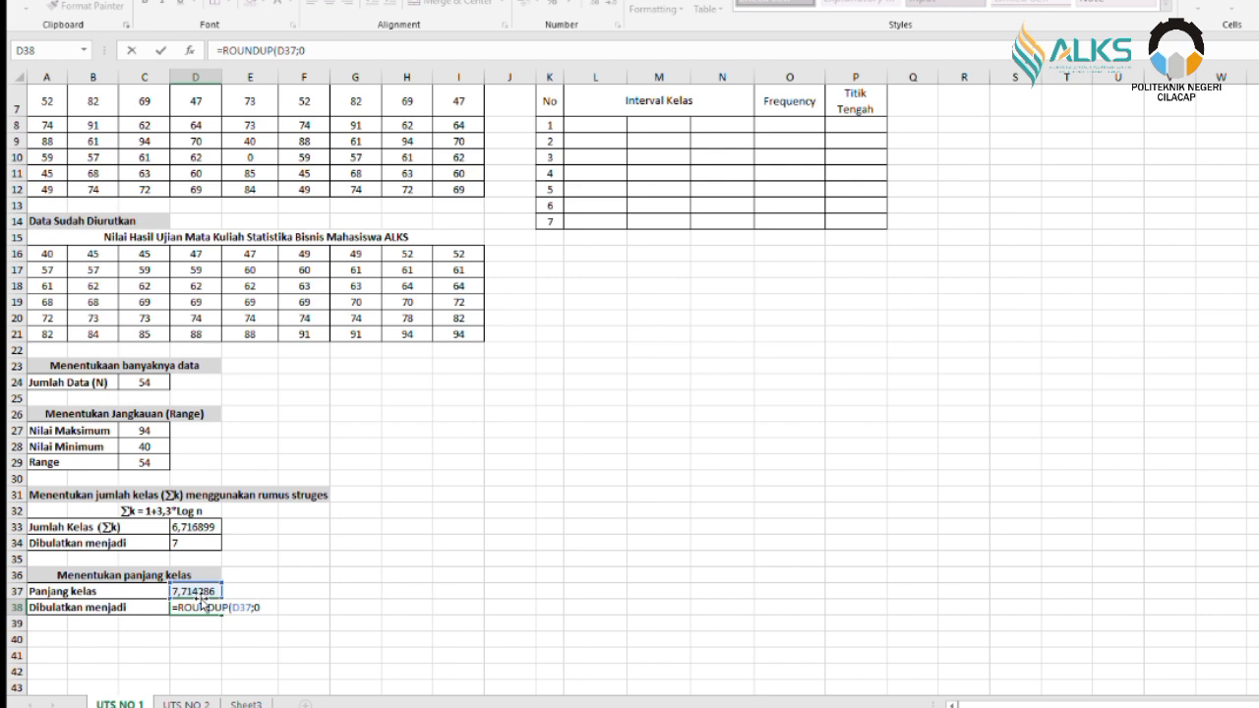
type(")")
key("Return")
Fill the first class interval with a lower limit of 40 in L8 and an upper limit of =L8+8-1 in M8.
scroll(199, 596, "up", 2)
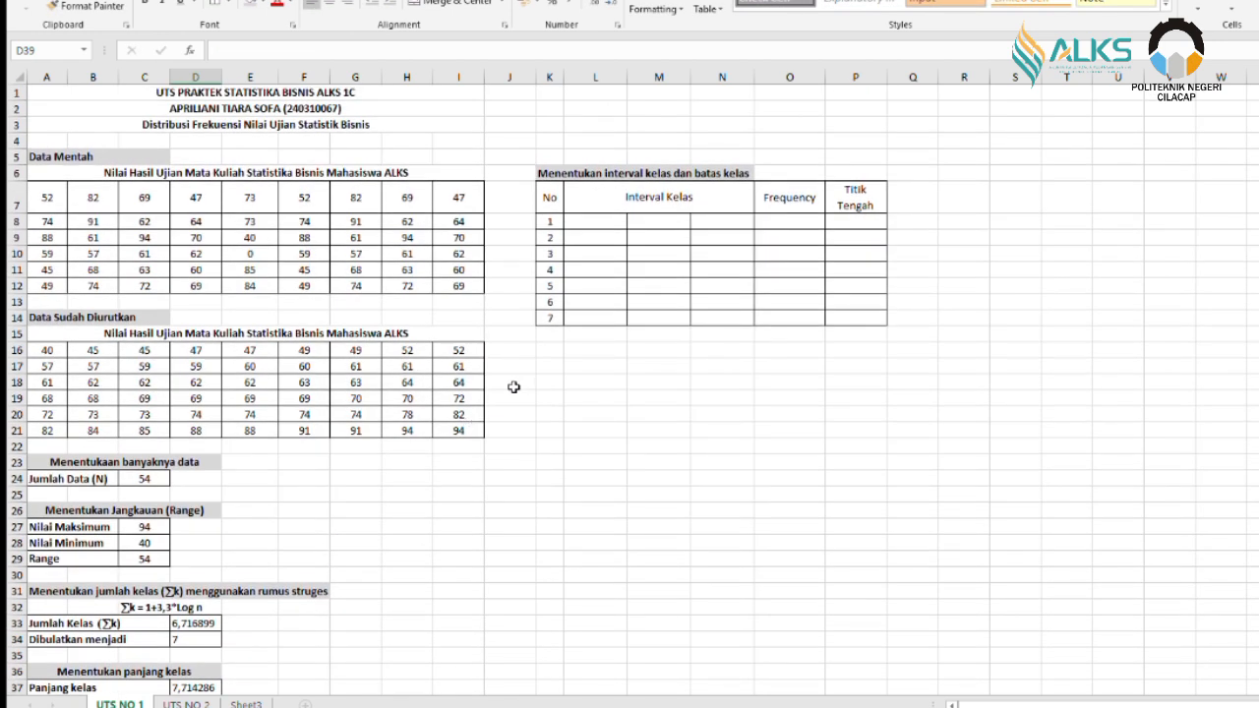
left_click(600, 222)
type("40")
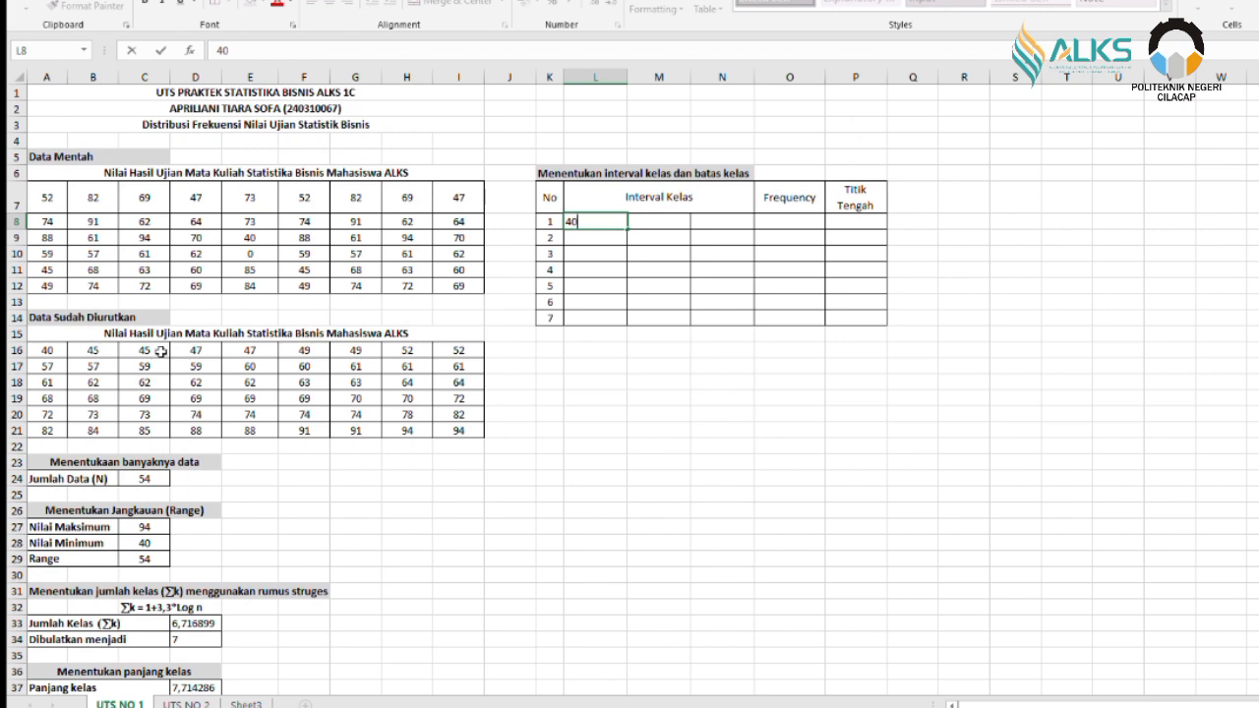
left_click(656, 226)
type("=")
left_click(610, 224)
type("+")
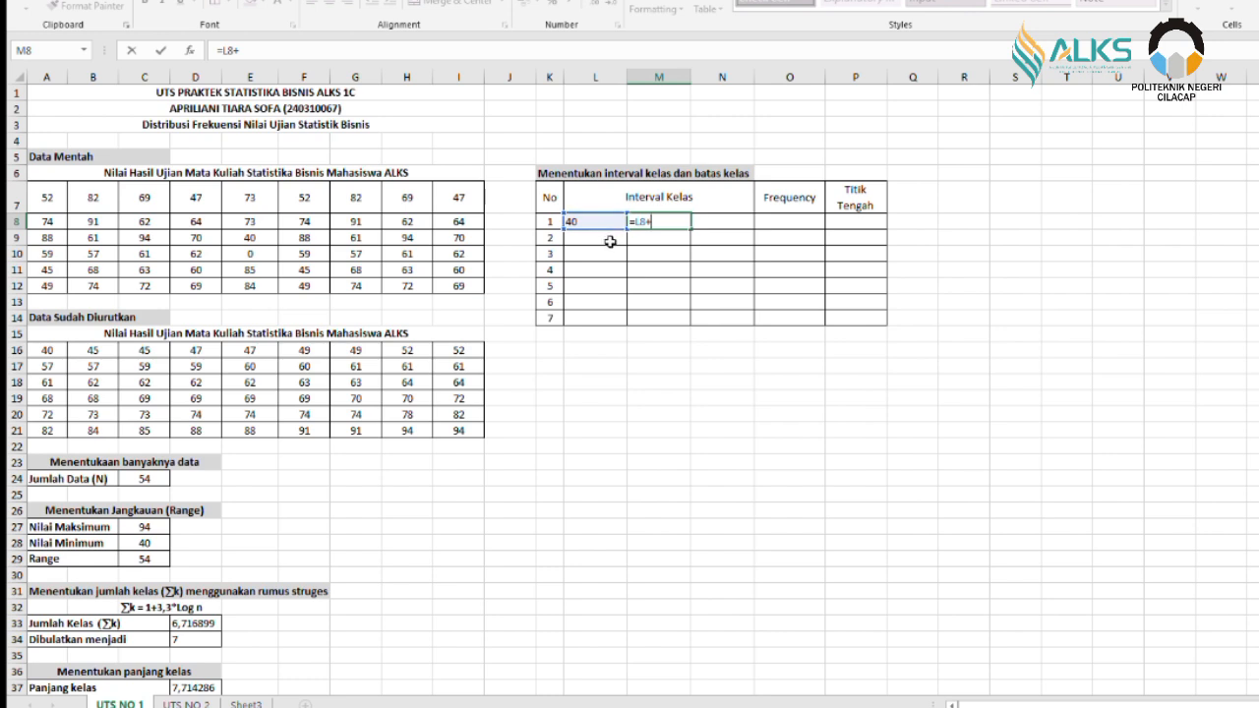
type("8")
scroll(226, 595, "down", 1)
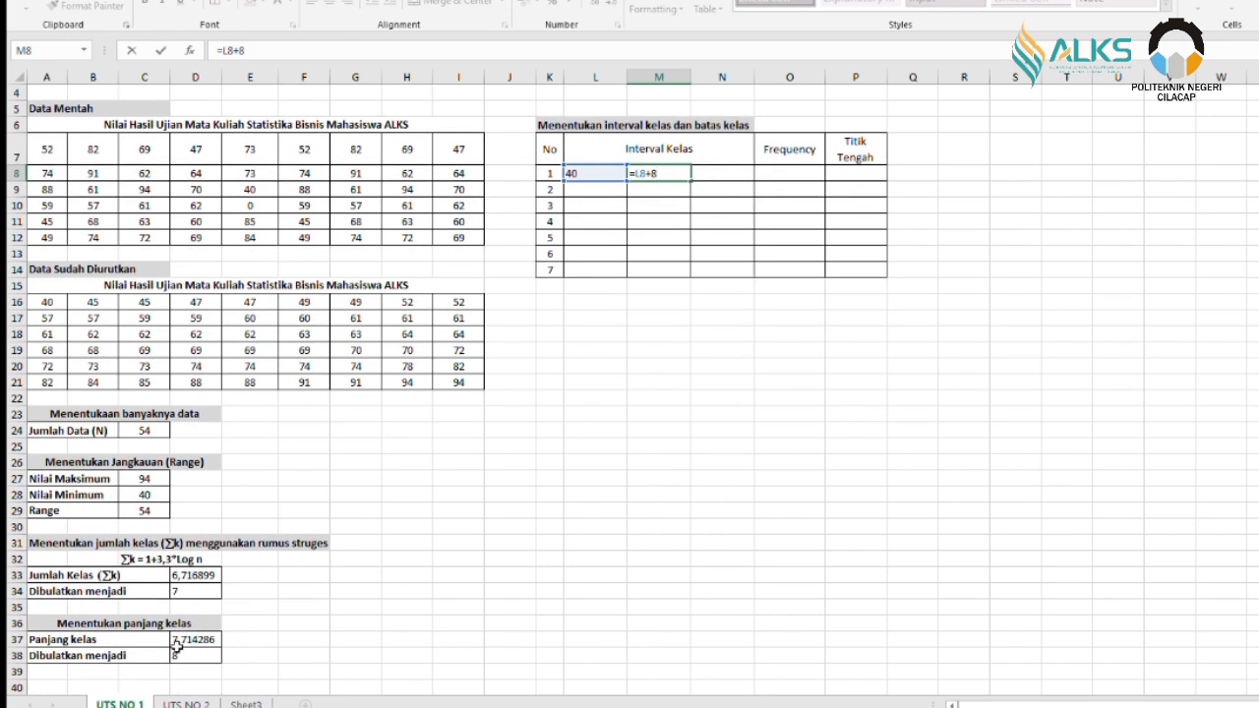
scroll(711, 323, "up", 1)
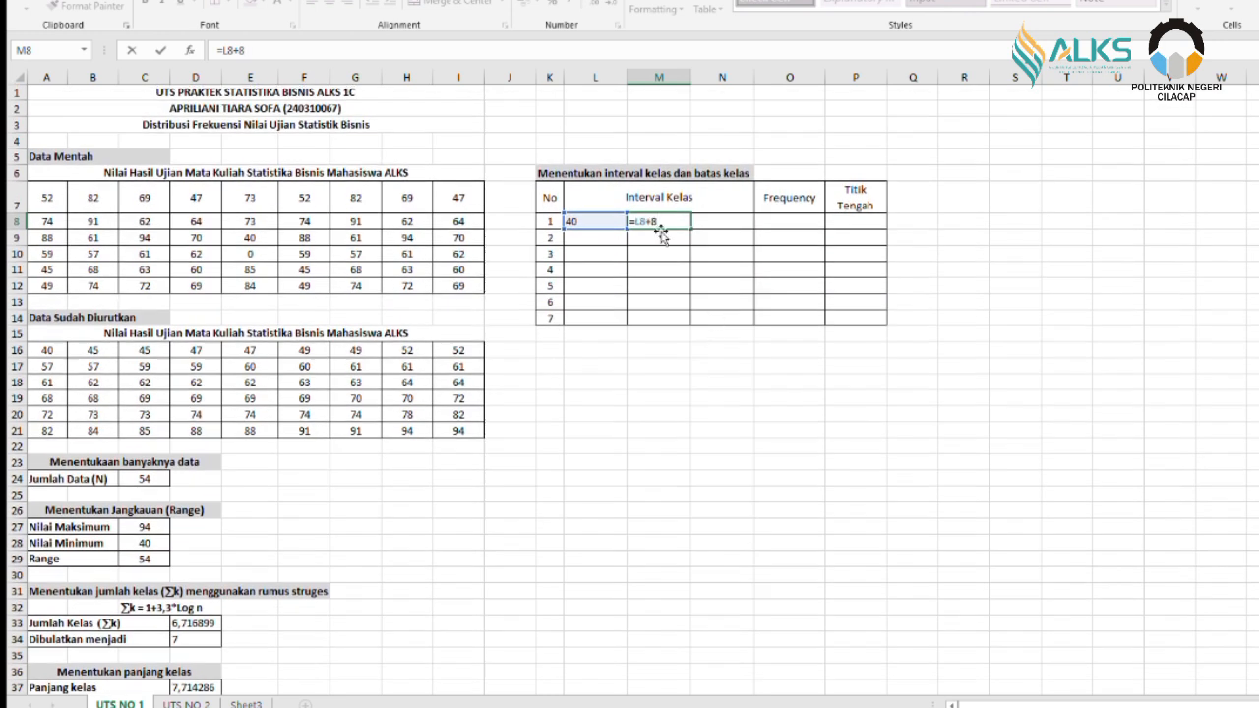
type("-1")
key("Return")
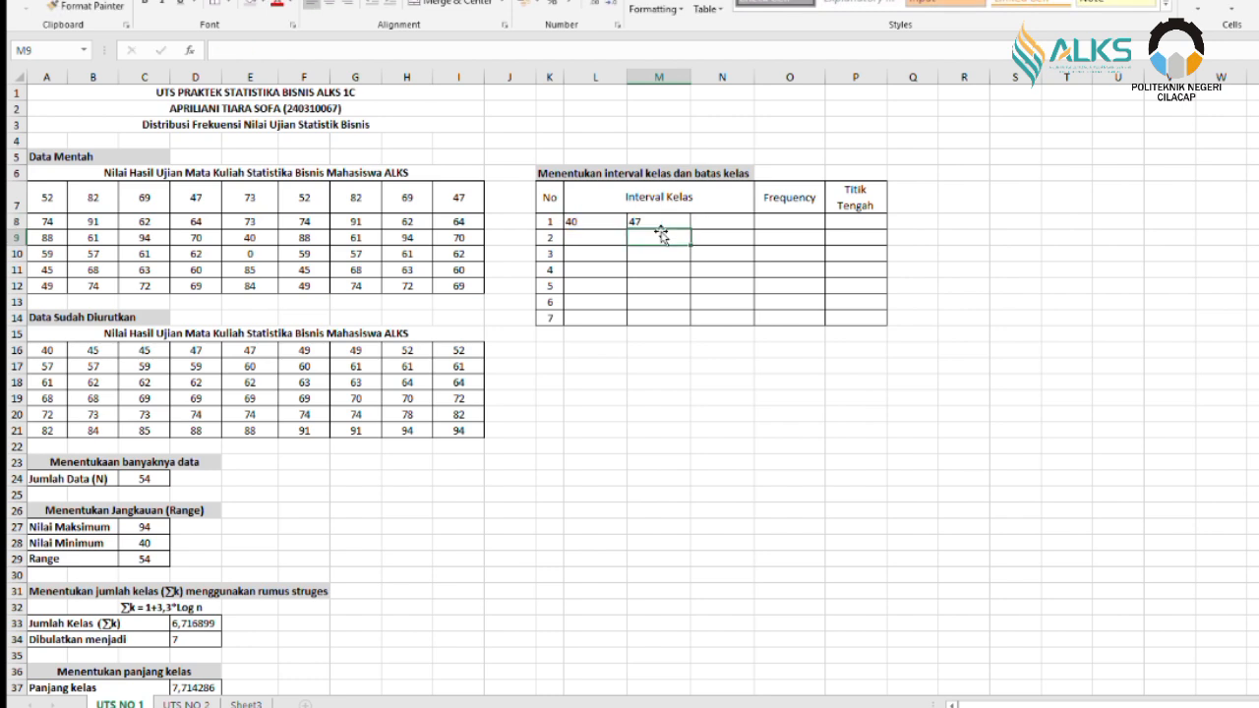
Set the second class's lower limit in L9 to =M8+1.
left_click(604, 235)
type("=")
left_click(666, 219)
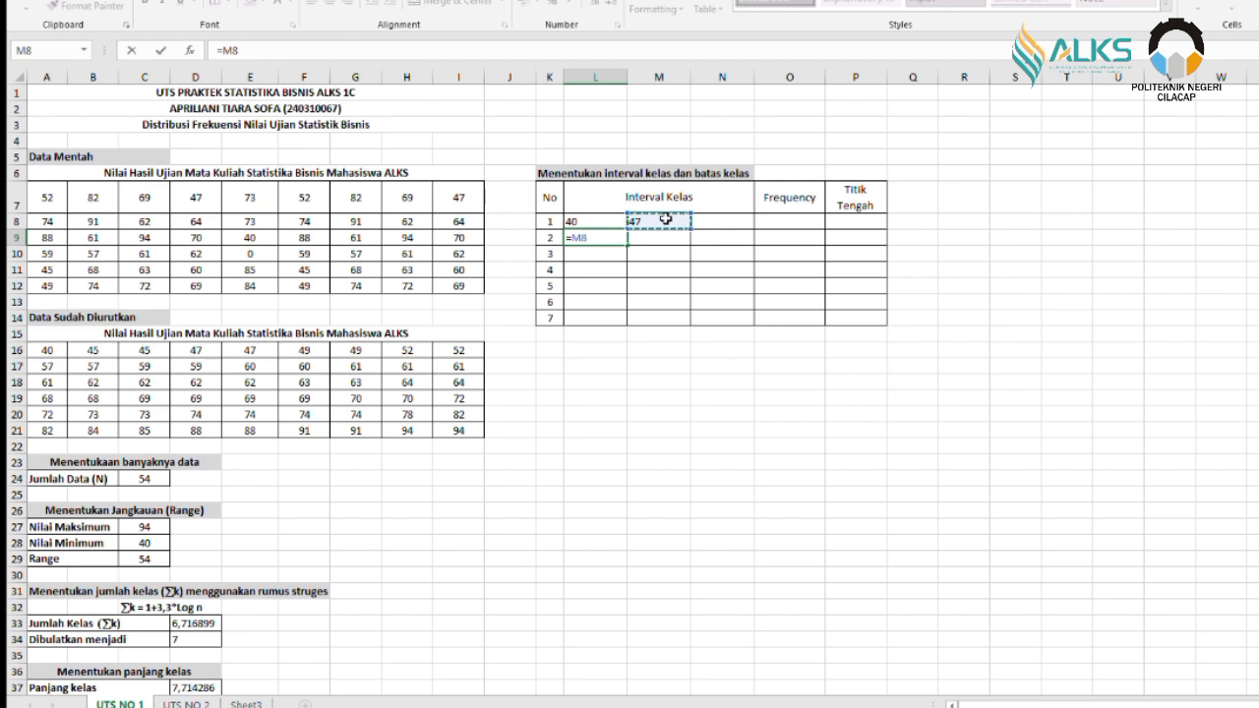
type("+1")
key("Return")
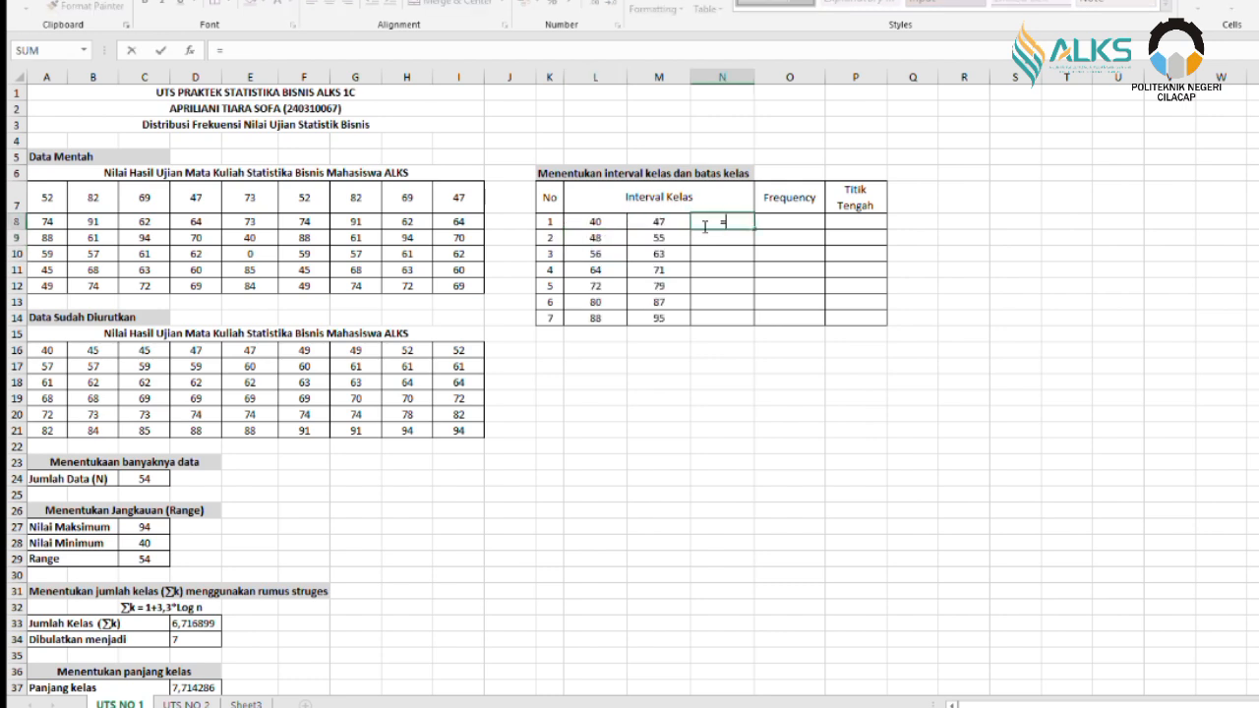
Join the first class's limits into one interval label in N8 with =CONCATENATE(L8;"-";M8).
type("con")
type("cate")
key("Tab")
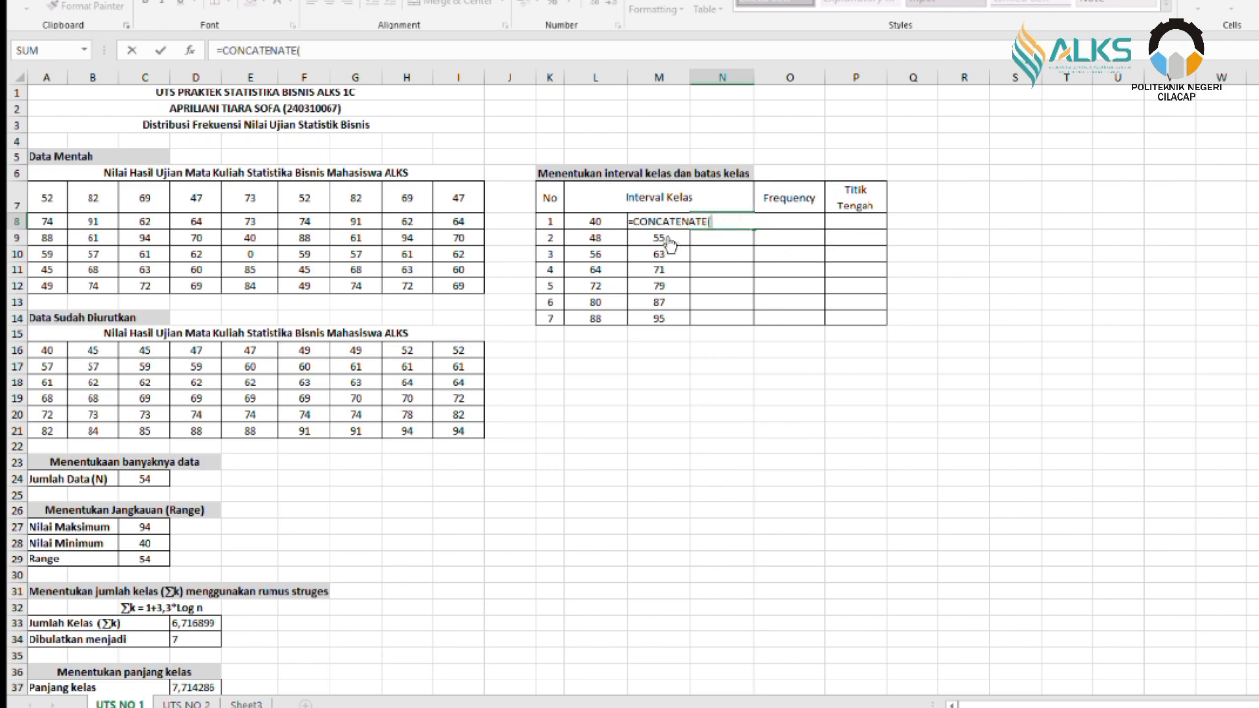
left_click(596, 222)
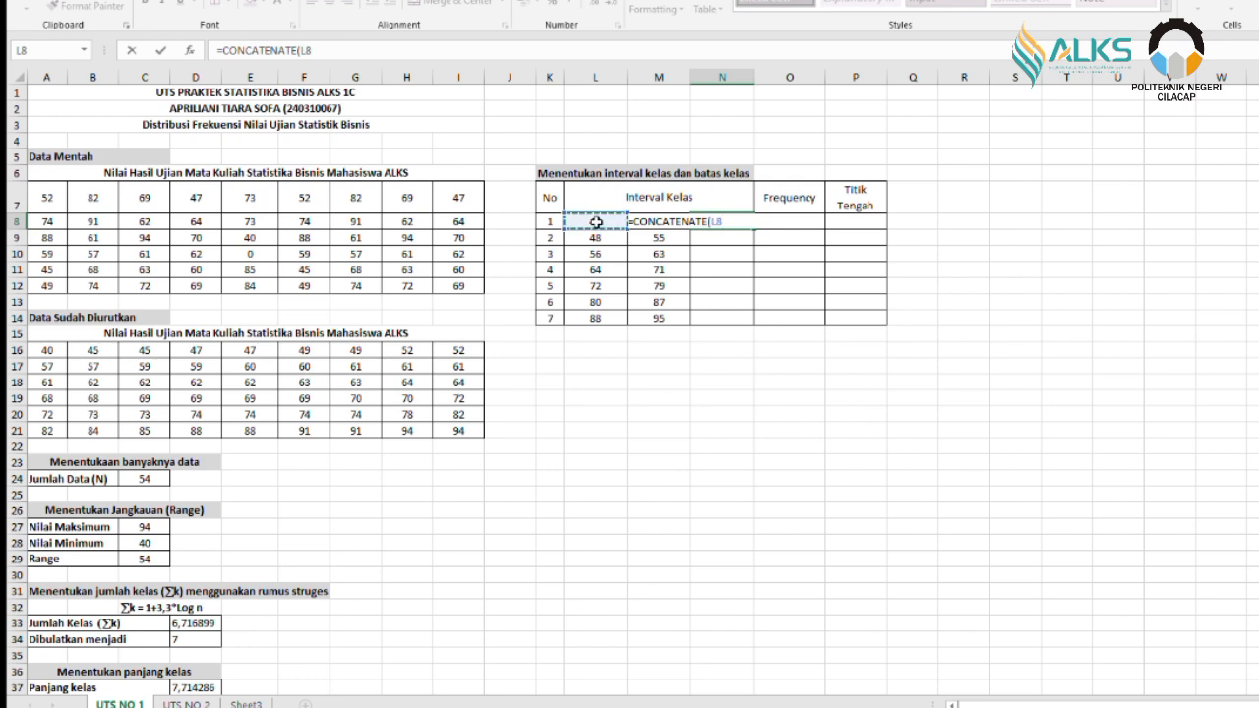
type(";''")
type("\"-")
type(";")
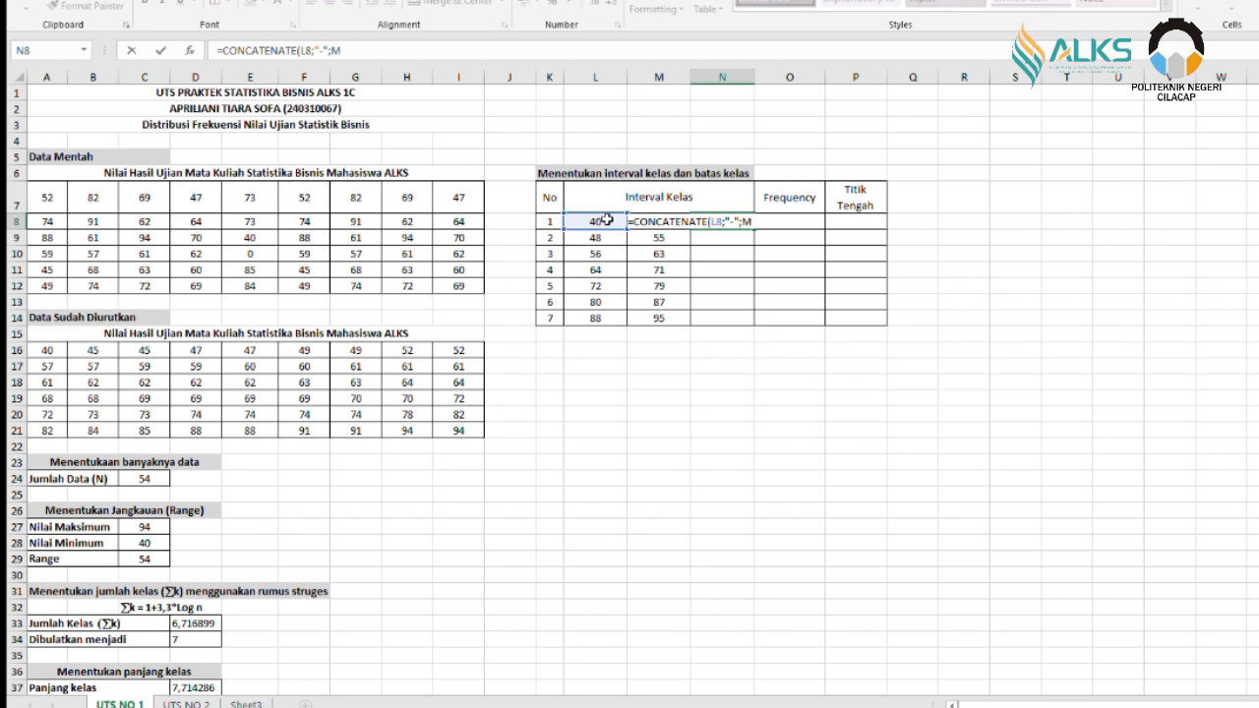
type("M8")
key("Return")
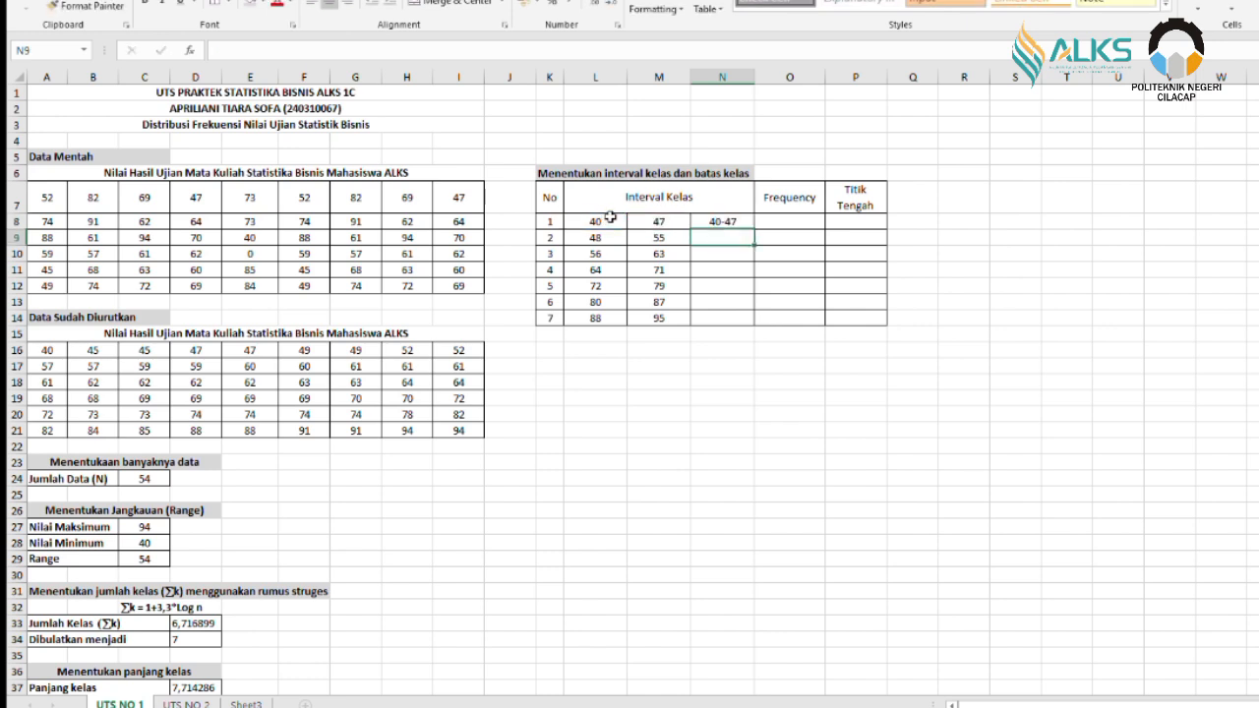
Write a FREQUENCY formula for the selected cells O8:O14, using data A16:I21 and the upper class limits M8:M14.
left_click_drag(789, 222, 789, 315)
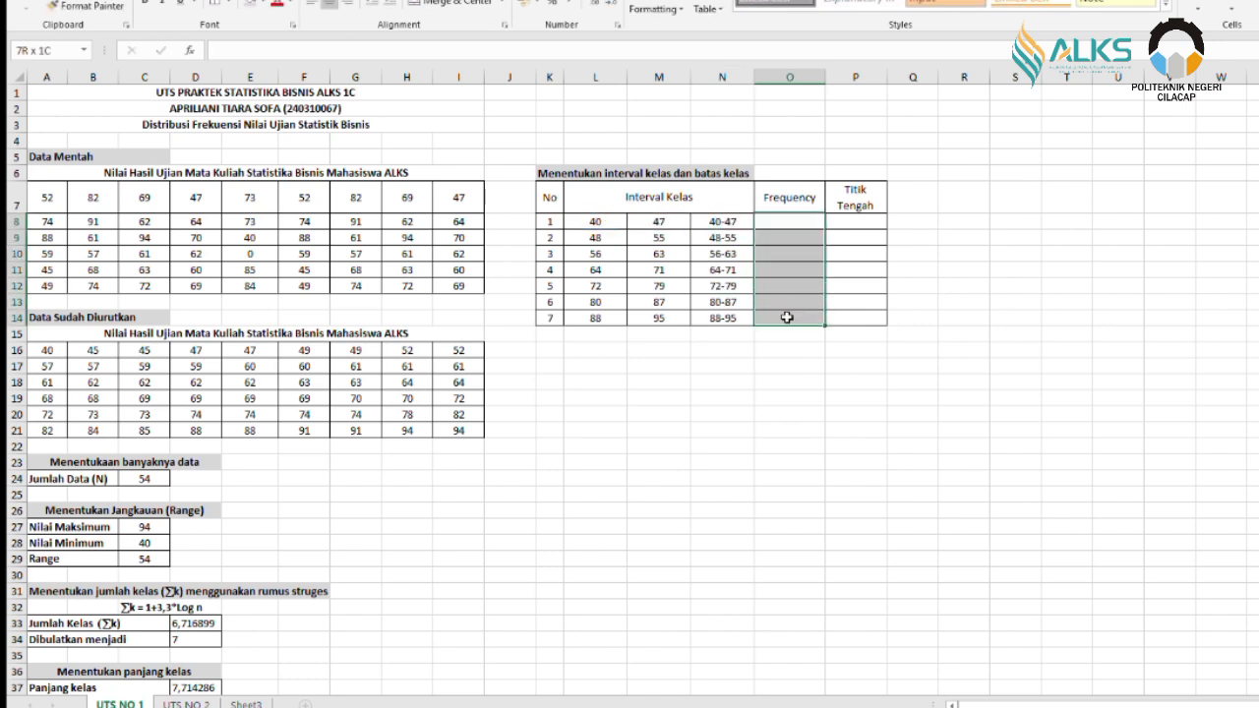
type("=fre")
double_click(803, 242)
left_click_drag(63, 358, 481, 413)
type(";")
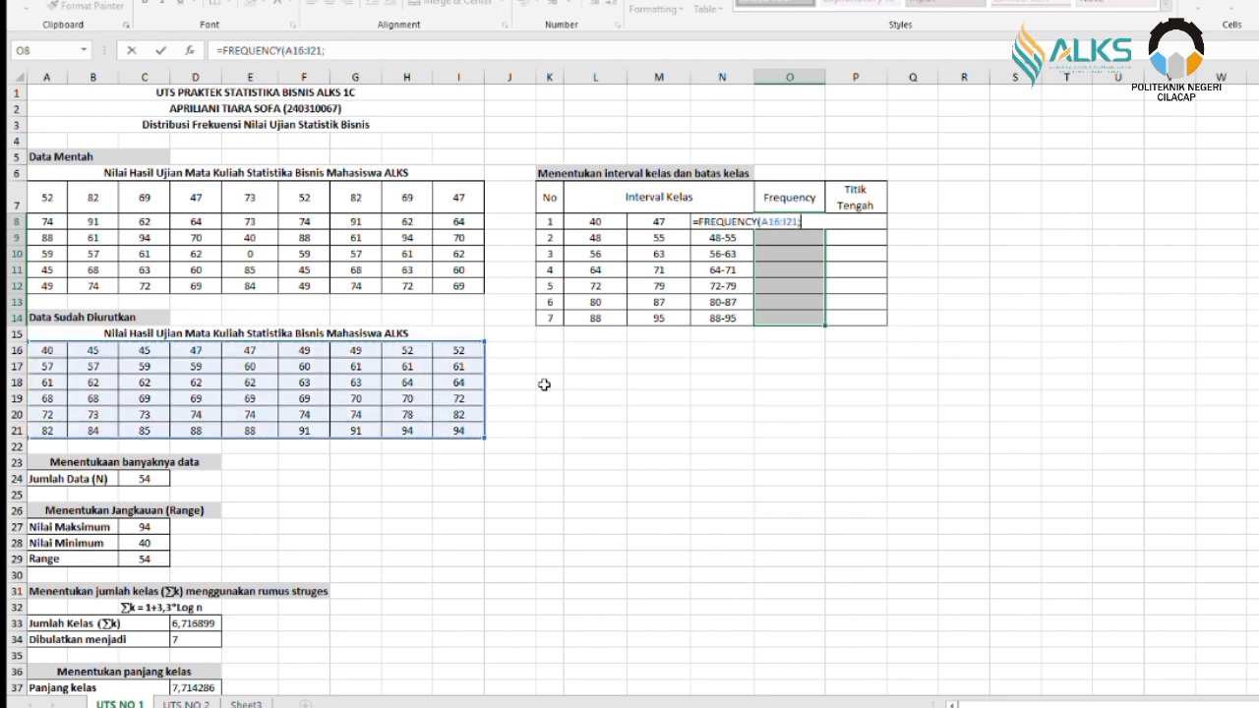
left_click_drag(661, 222, 659, 315)
type(")")
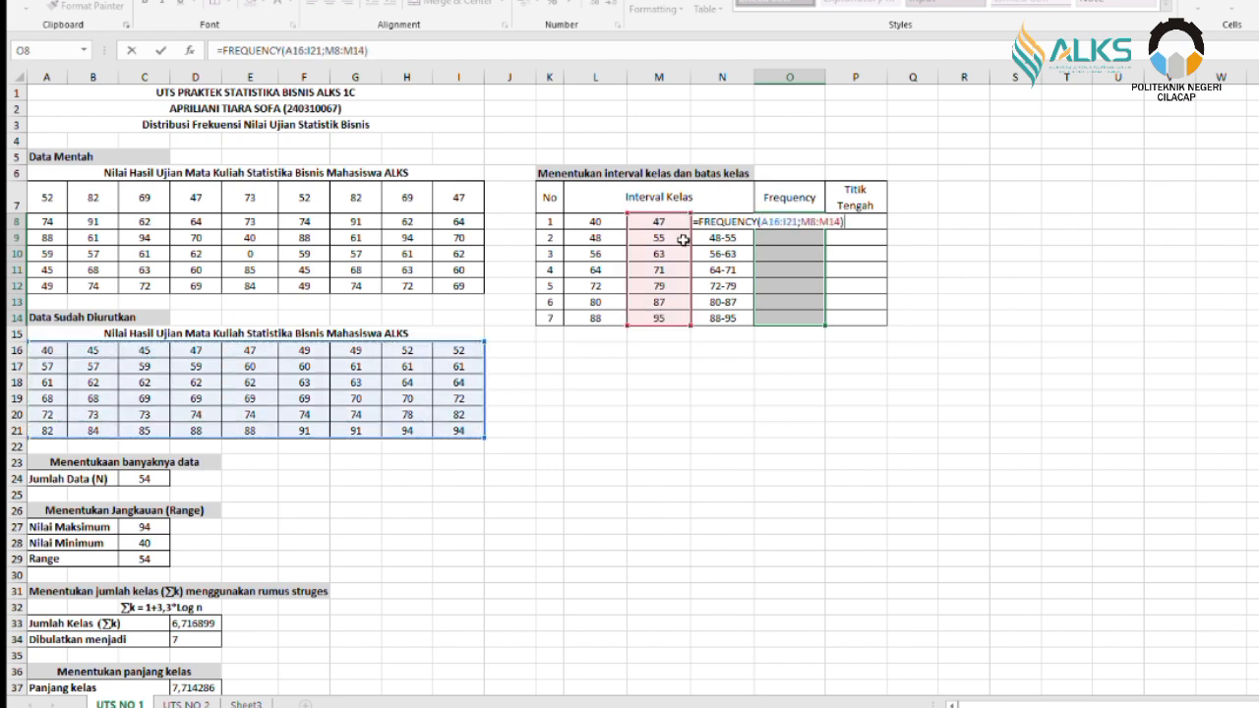
Make both ranges in the FREQUENCY formula absolute and enter it as an array formula over O8:O14.
left_click(767, 222)
key("F4")
left_click(834, 223)
key("F4")
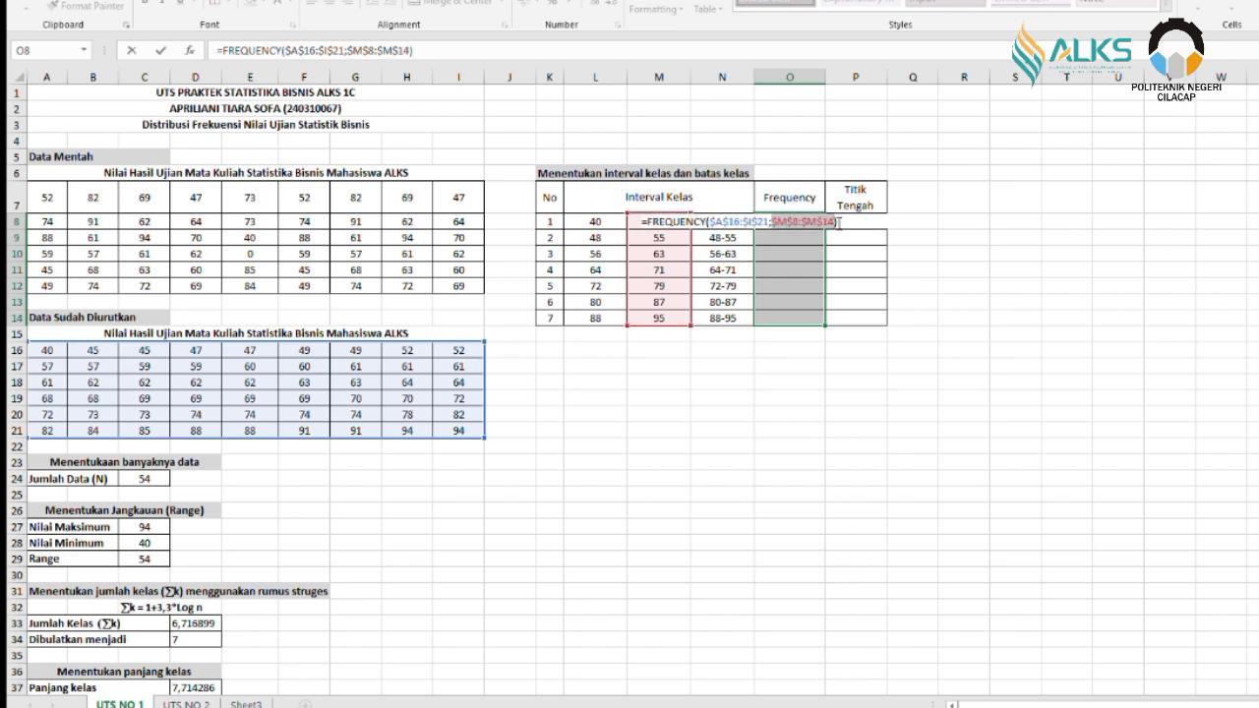
left_click(837, 222)
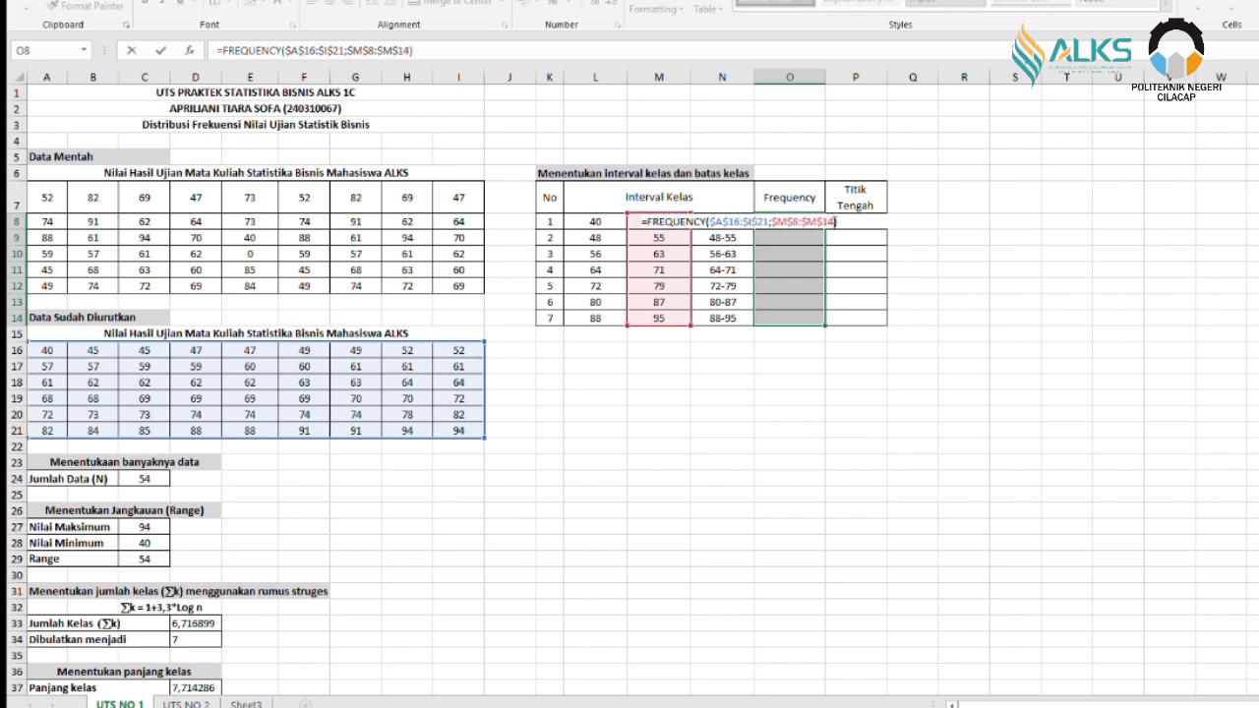
key("ctrl+shift+Return")
Calculate the class midpoint (Titik Tengah) in P8 with =MEDIAN(L8;M8) and fill it down to P14.
left_click(856, 223)
type("=me")
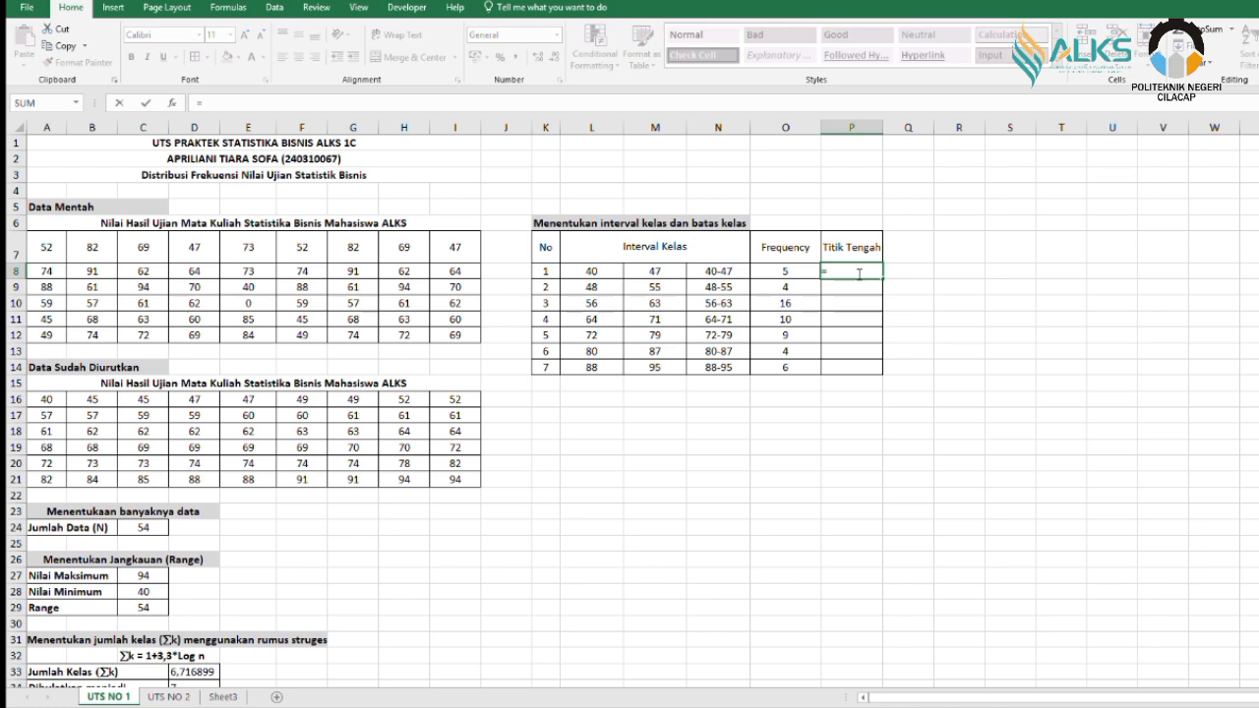
key("Tab")
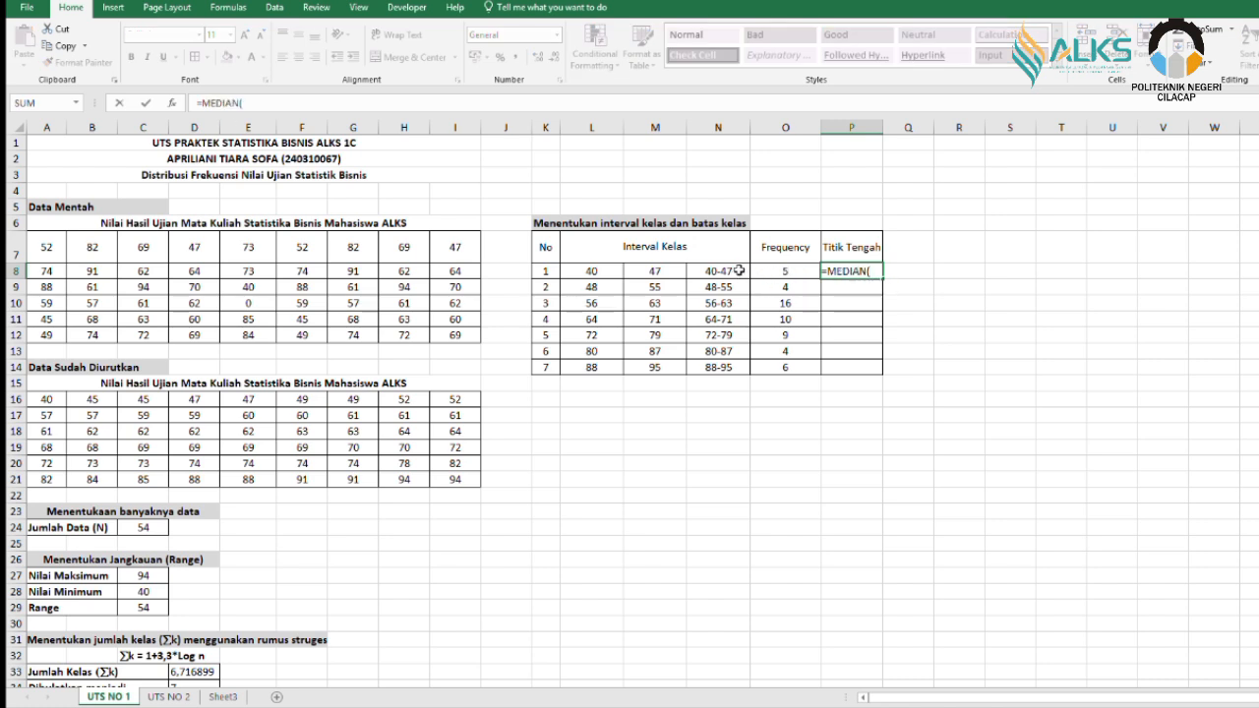
left_click(603, 272)
type(";")
left_click(644, 270)
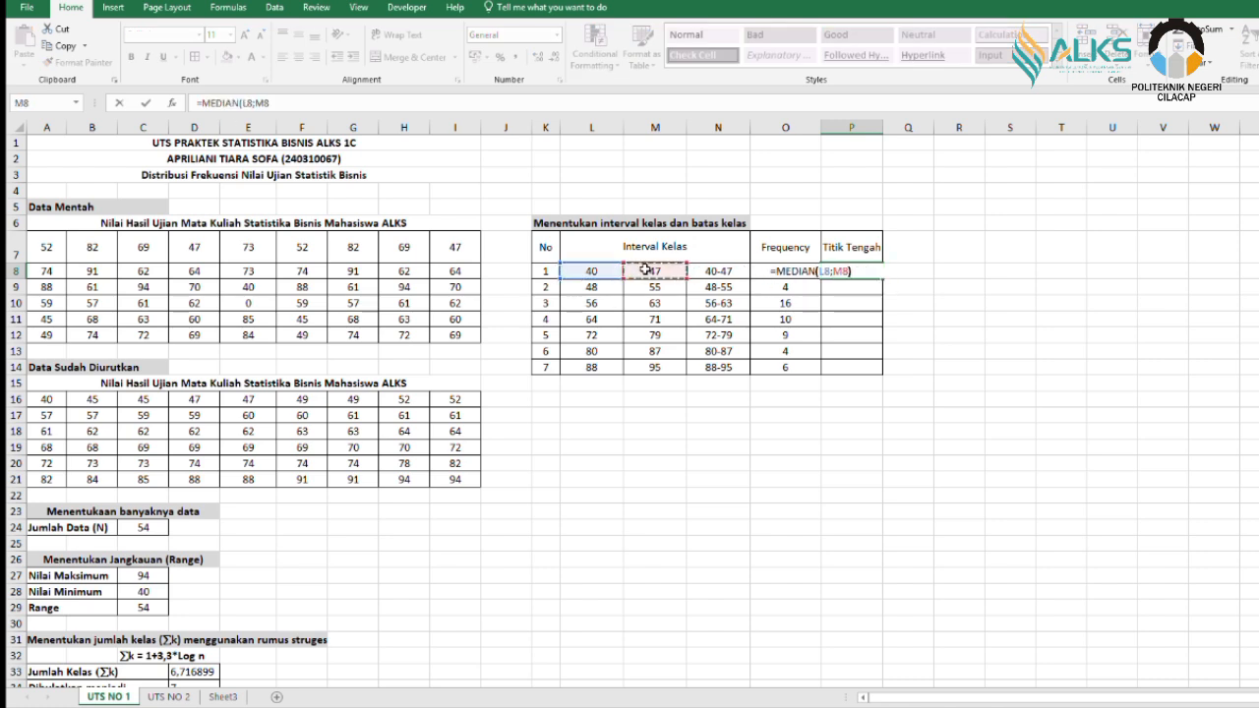
type(")")
key("Return")
left_click_drag(843, 271, 890, 369)
key("ctrl+d")
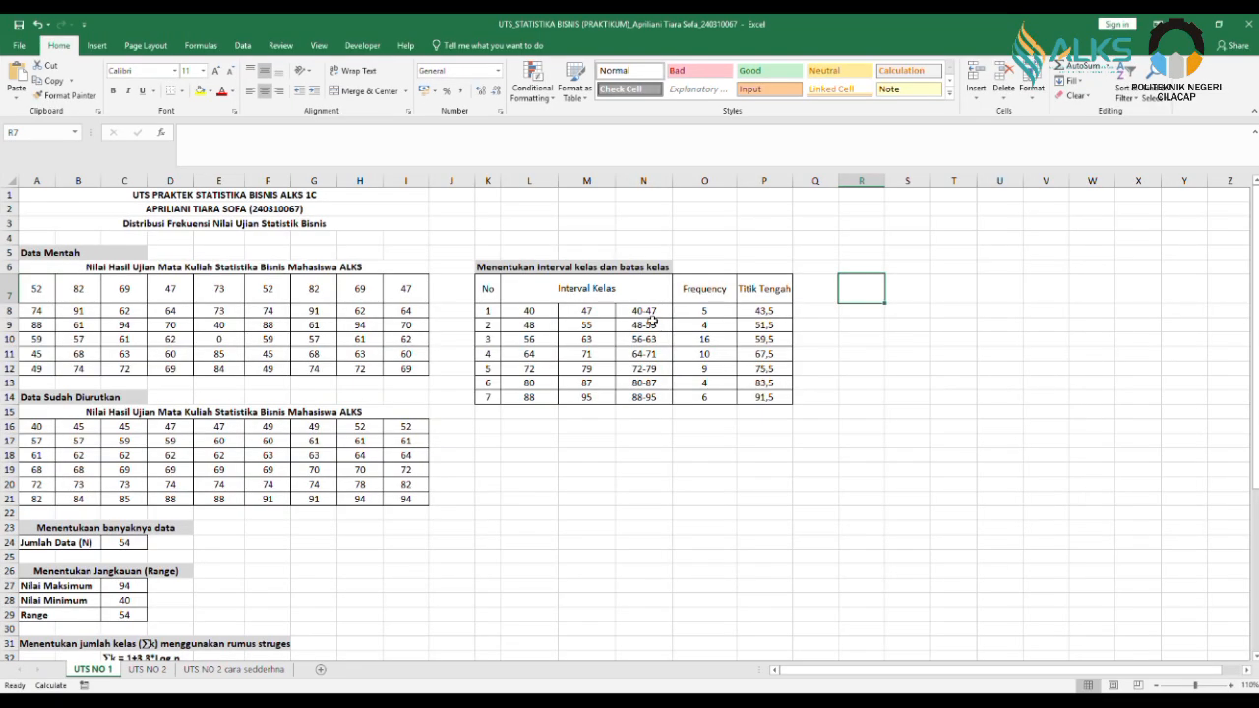
Insert a clustered column chart from the interval labels and frequencies in N8:O14.
left_click_drag(644, 311, 710, 397)
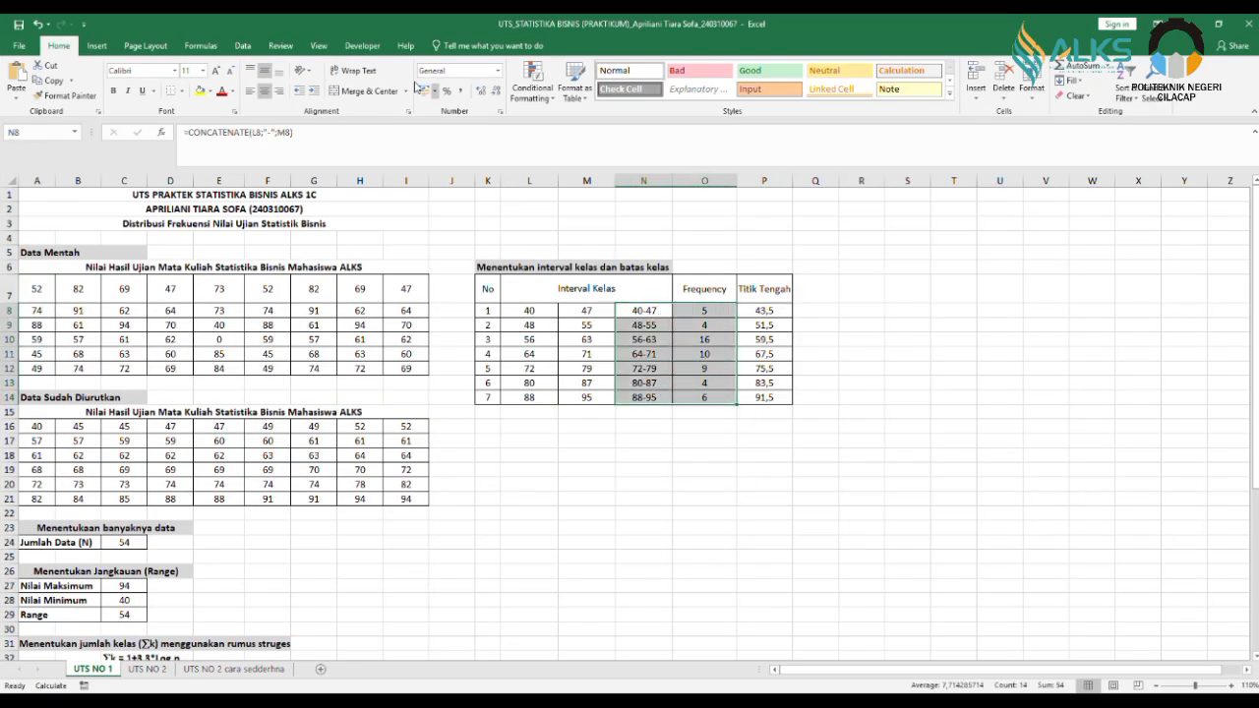
left_click(91, 47)
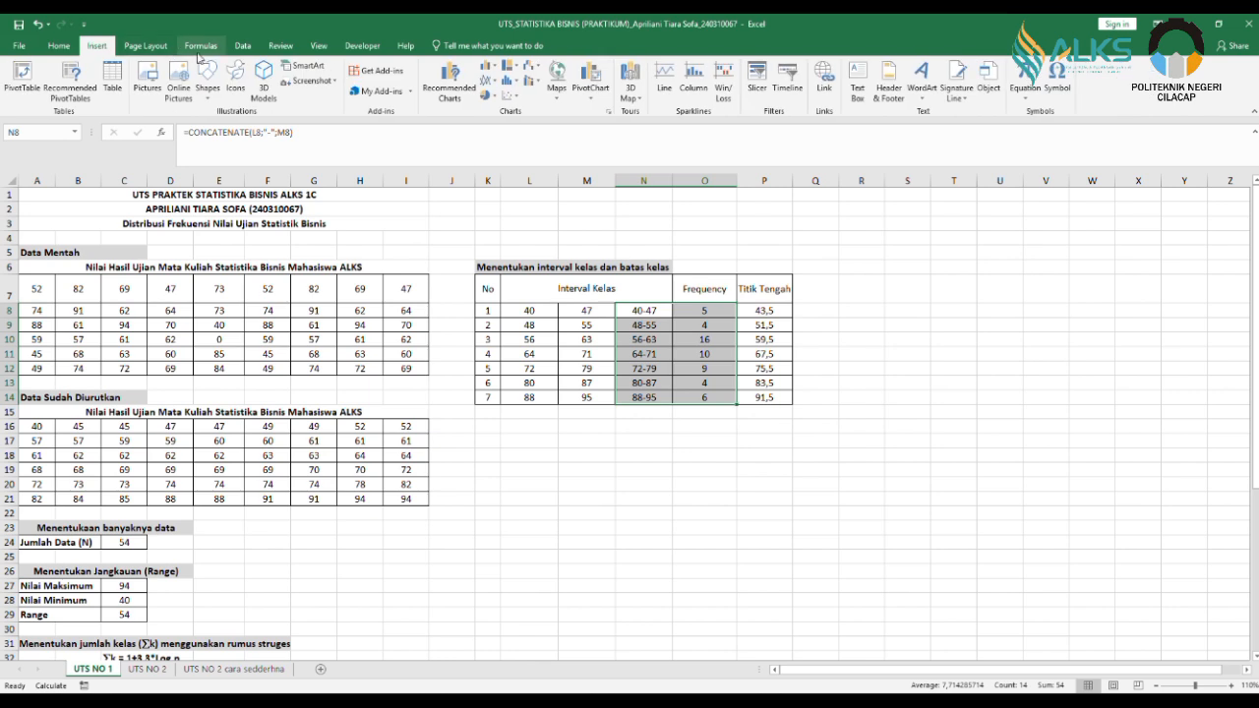
left_click(492, 67)
left_click(494, 68)
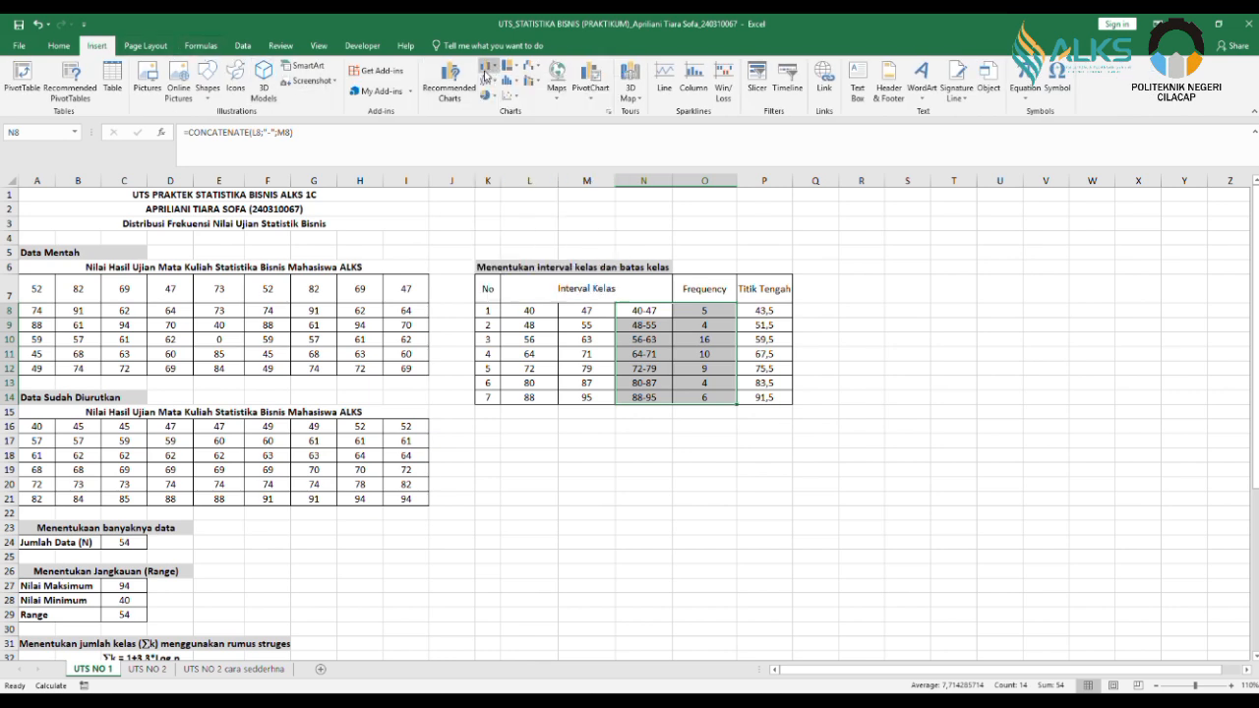
left_click(490, 66)
left_click(498, 107)
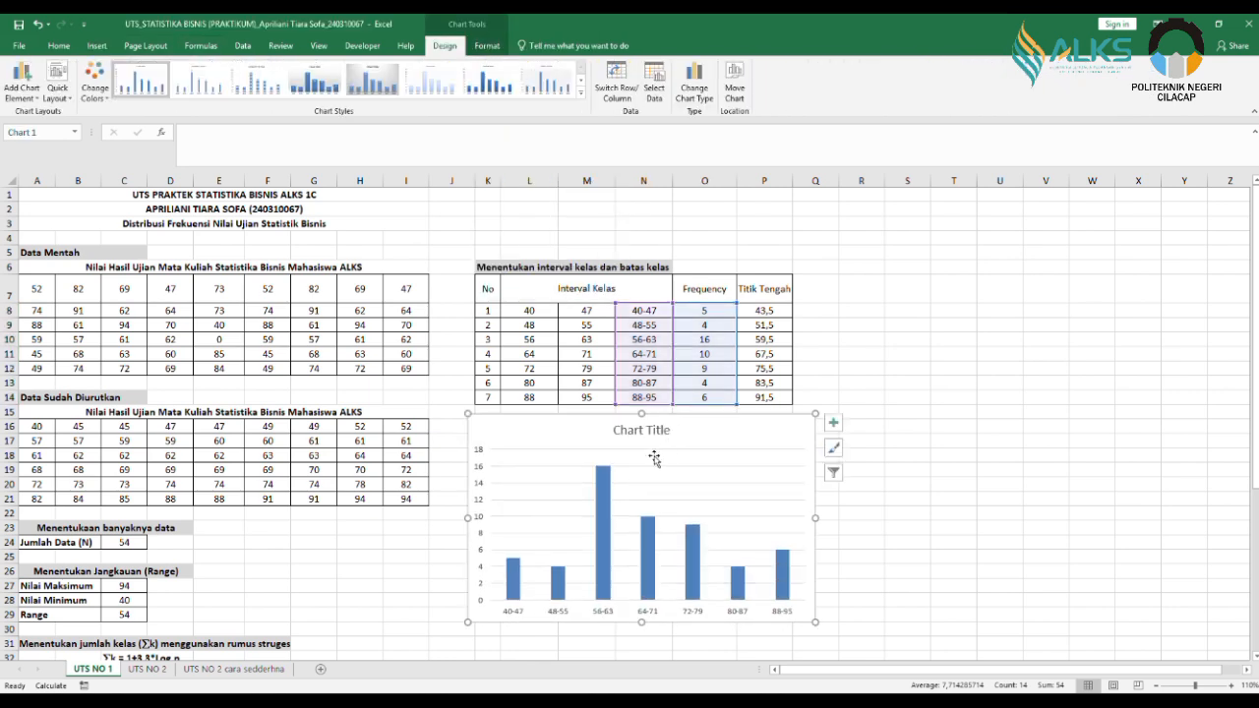
Narrow the gap width of the chart's frequency columns to 39%.
right_click(606, 474)
left_click(662, 597)
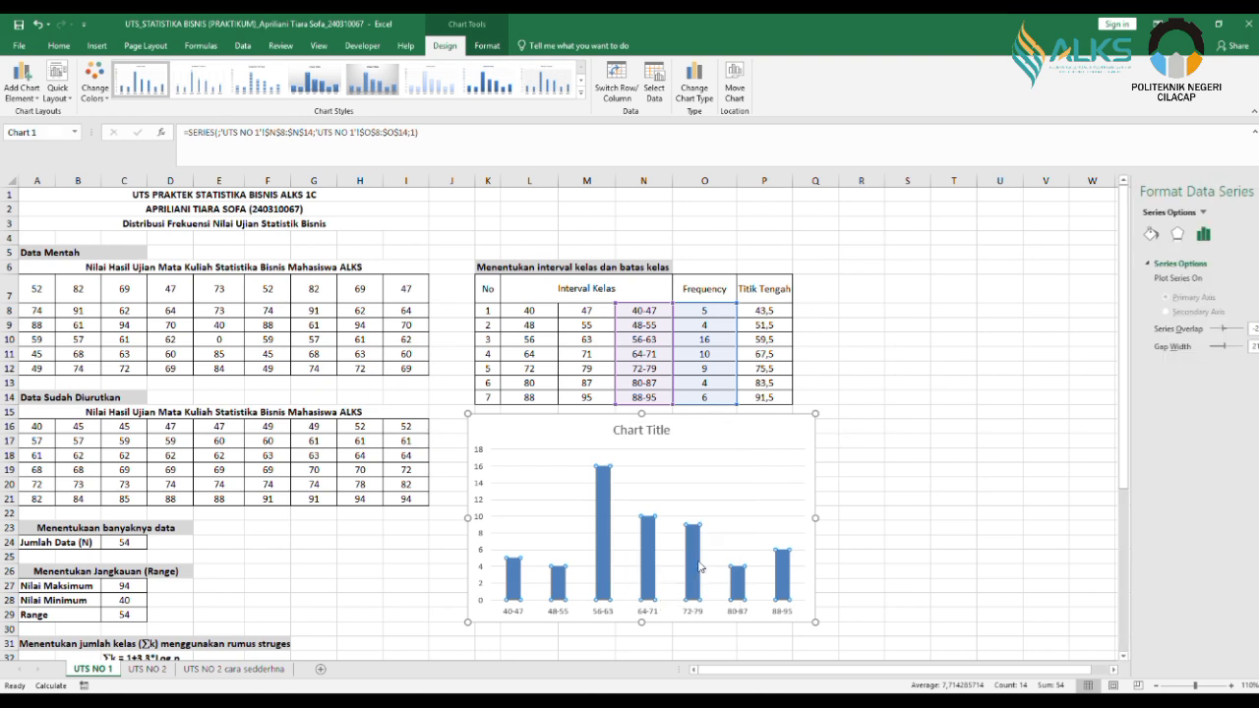
left_click_drag(1164, 354, 1157, 356)
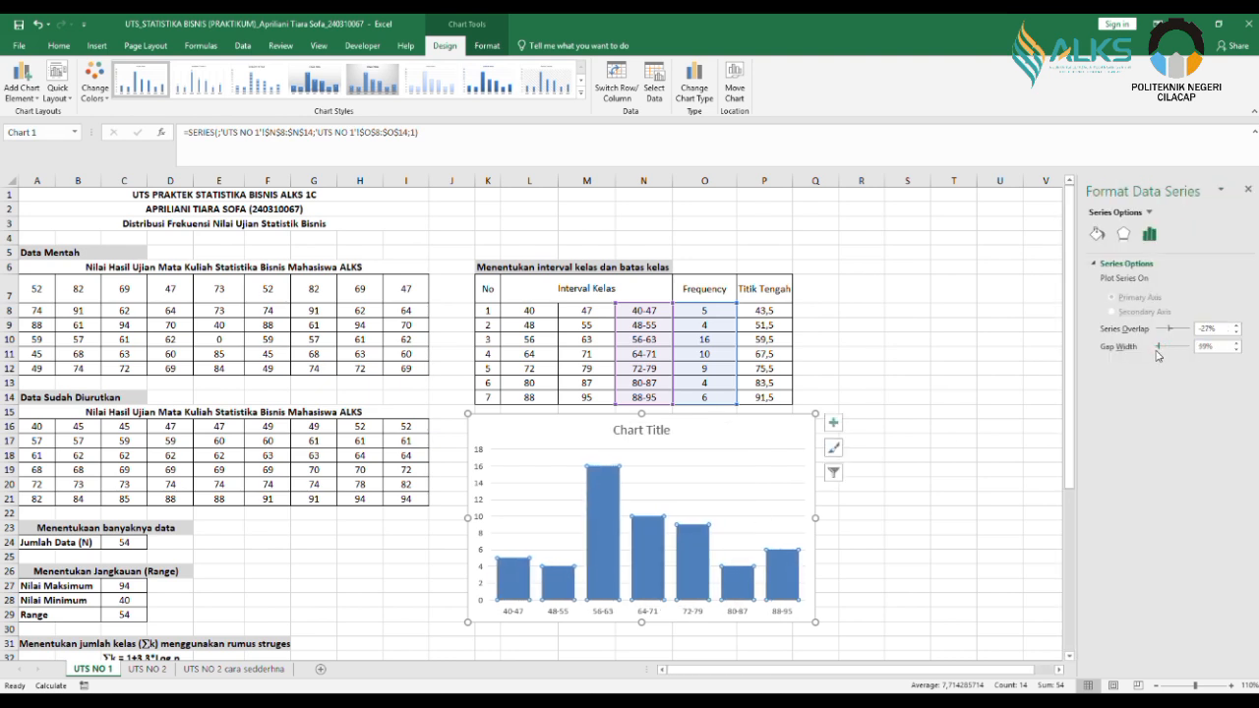
Add a second data series to the chart, with N8:N14 as the series name and O8:O14 as its values.
right_click(645, 554)
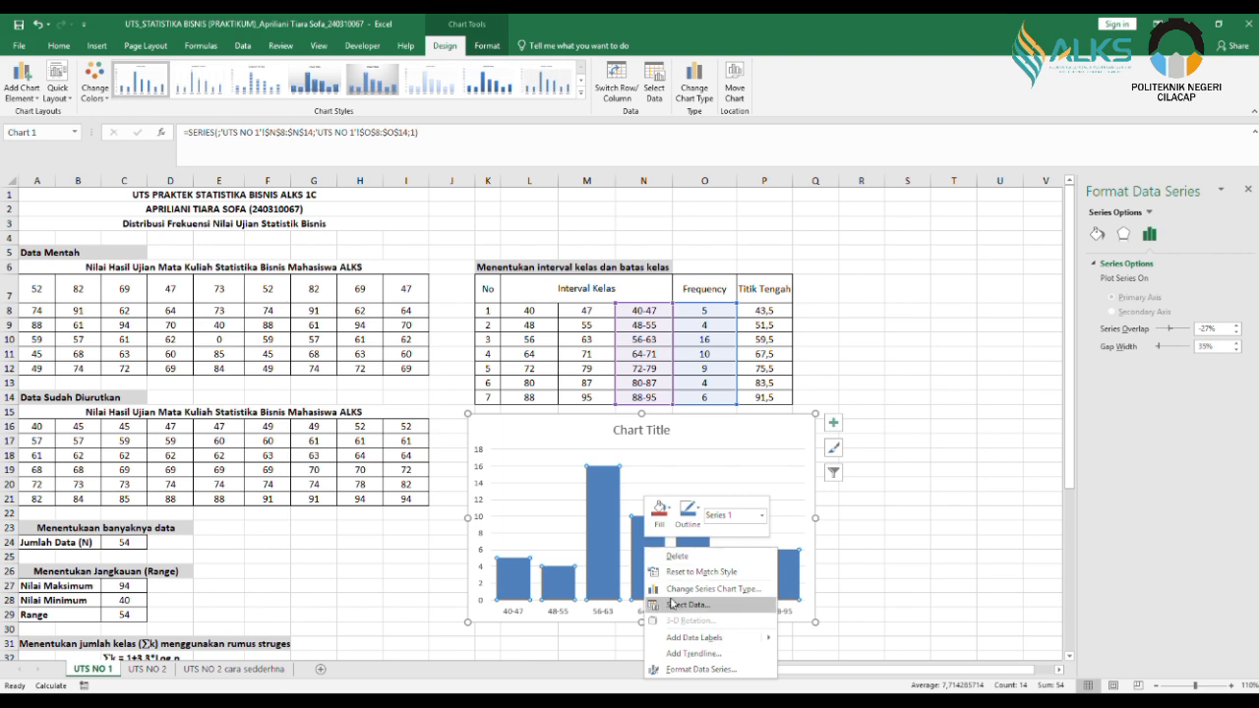
left_click(675, 606)
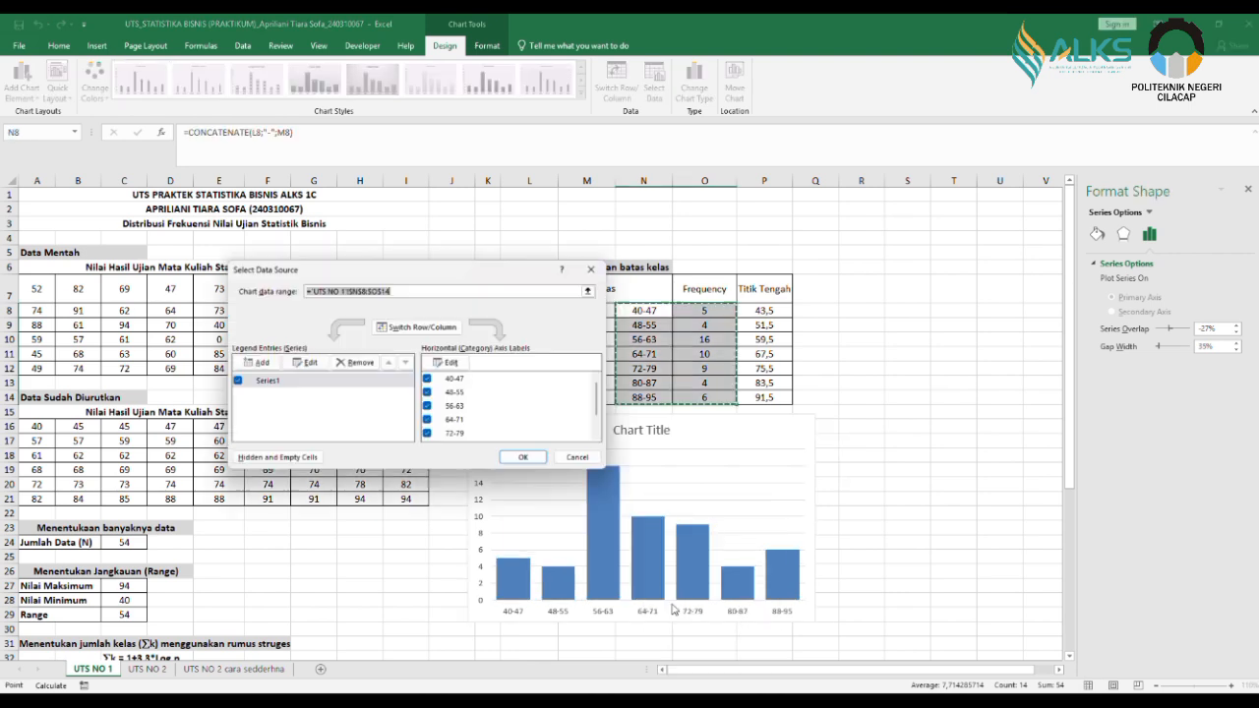
left_click(252, 362)
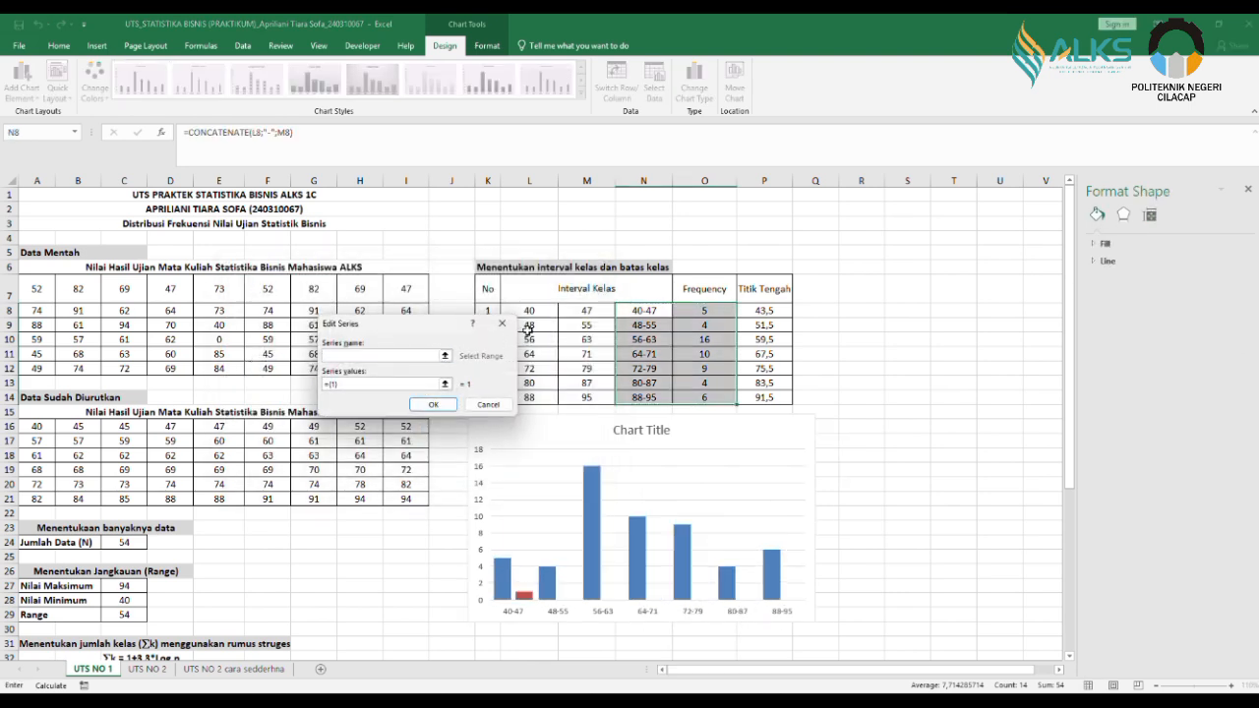
left_click_drag(639, 311, 634, 398)
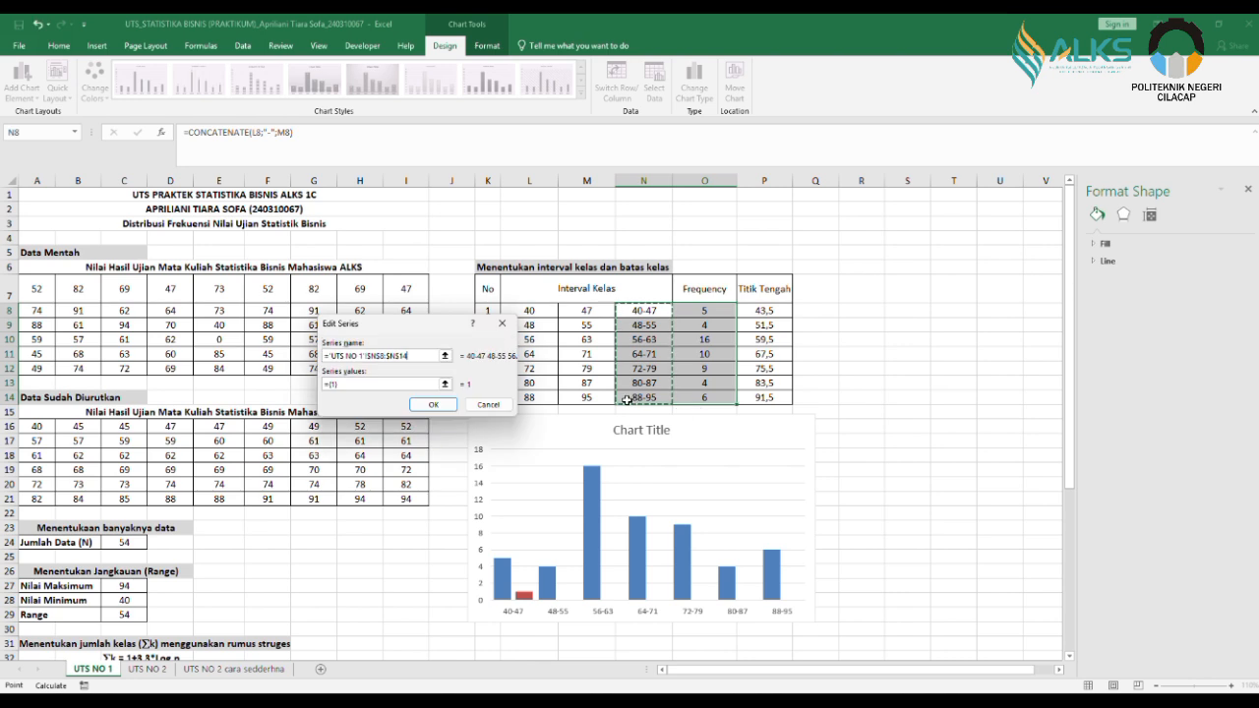
left_click(361, 384)
left_click_drag(691, 311, 694, 397)
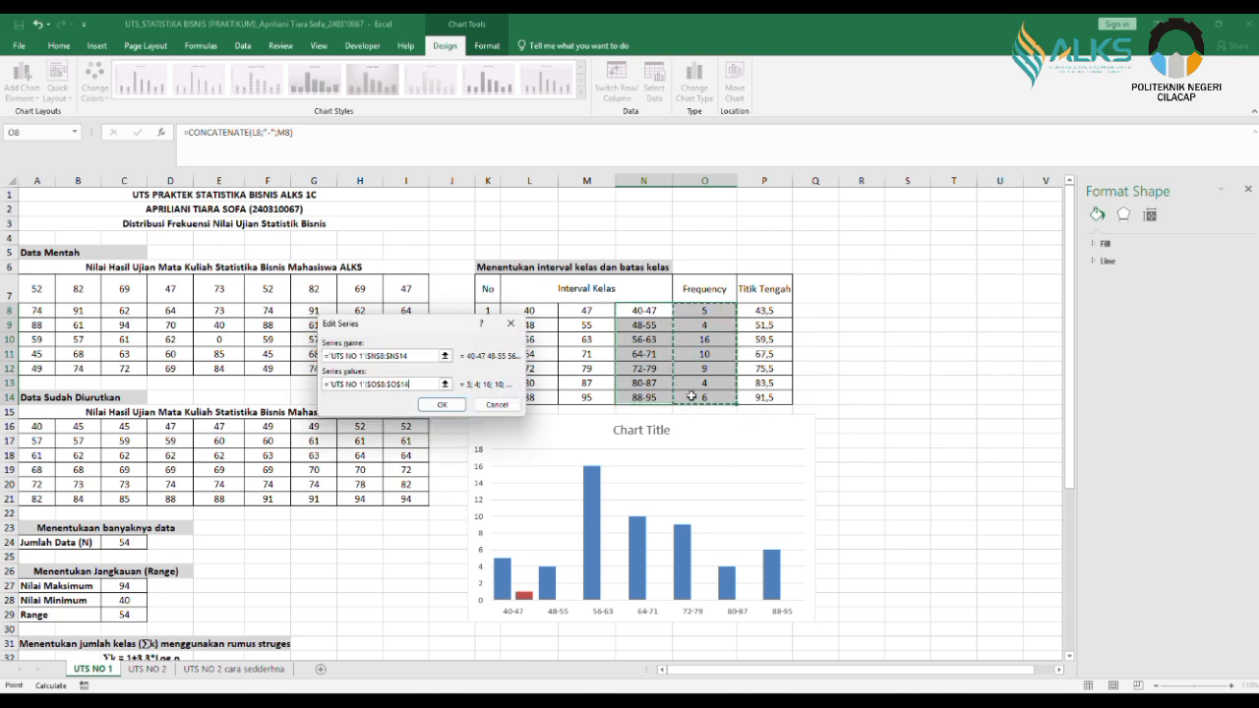
left_click(441, 406)
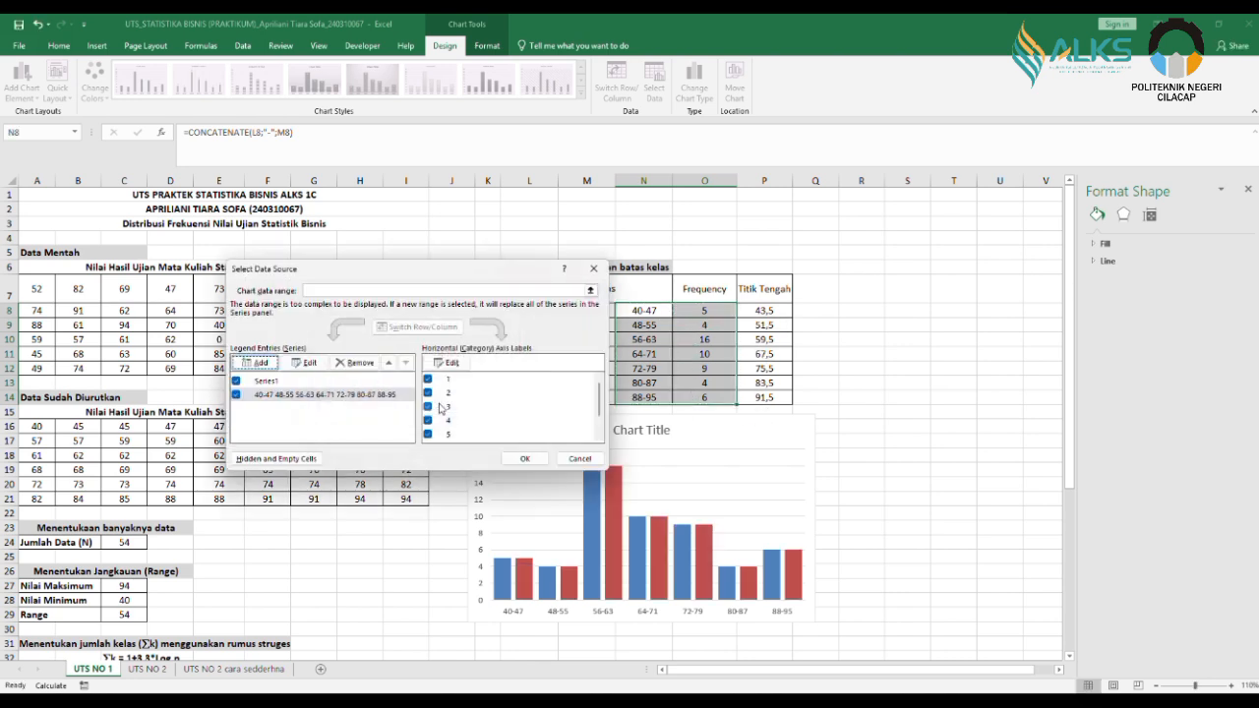
left_click(518, 457)
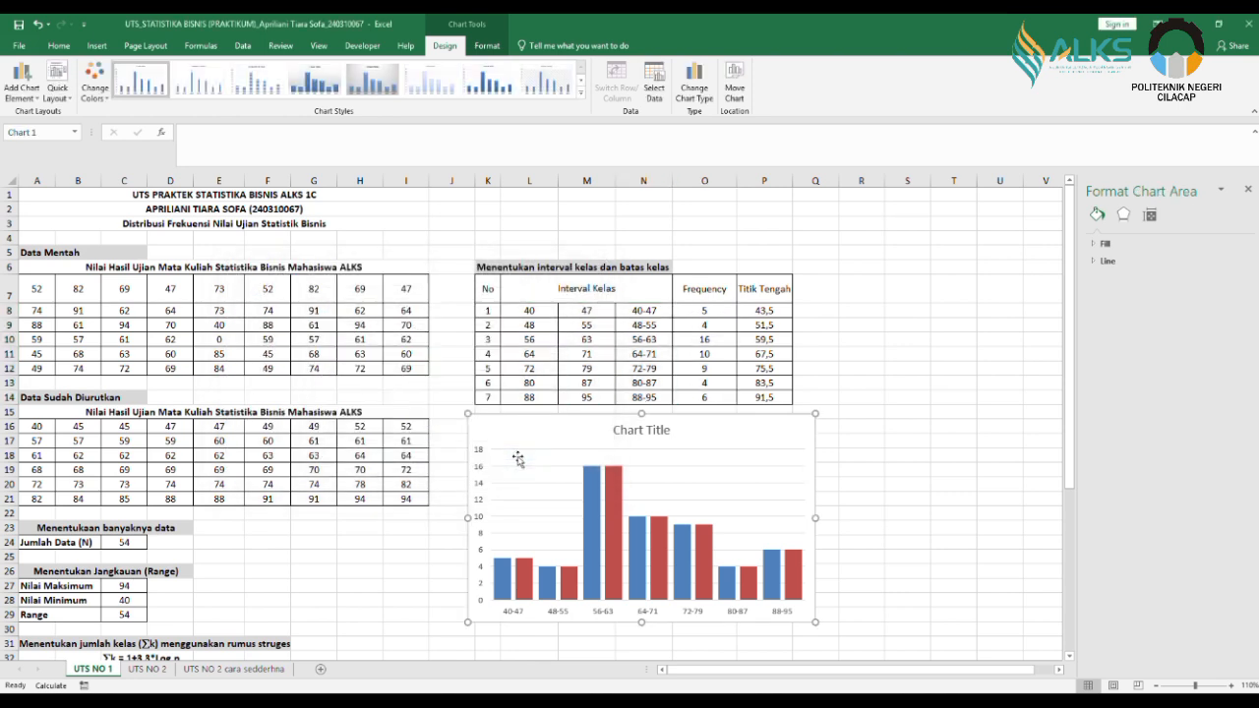
Change the newly added series to Line with Markers, keeping Series1 as Clustered Column in a combo chart.
right_click(700, 539)
left_click(717, 578)
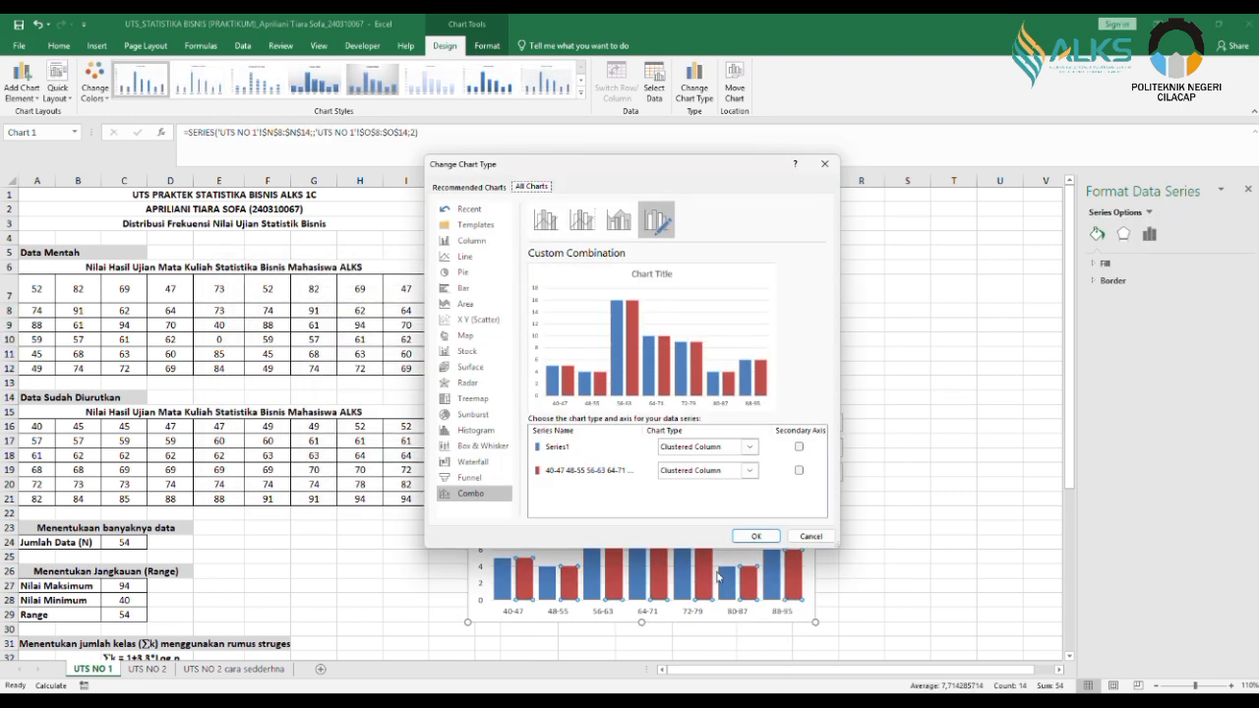
left_click(739, 471)
left_click(795, 348)
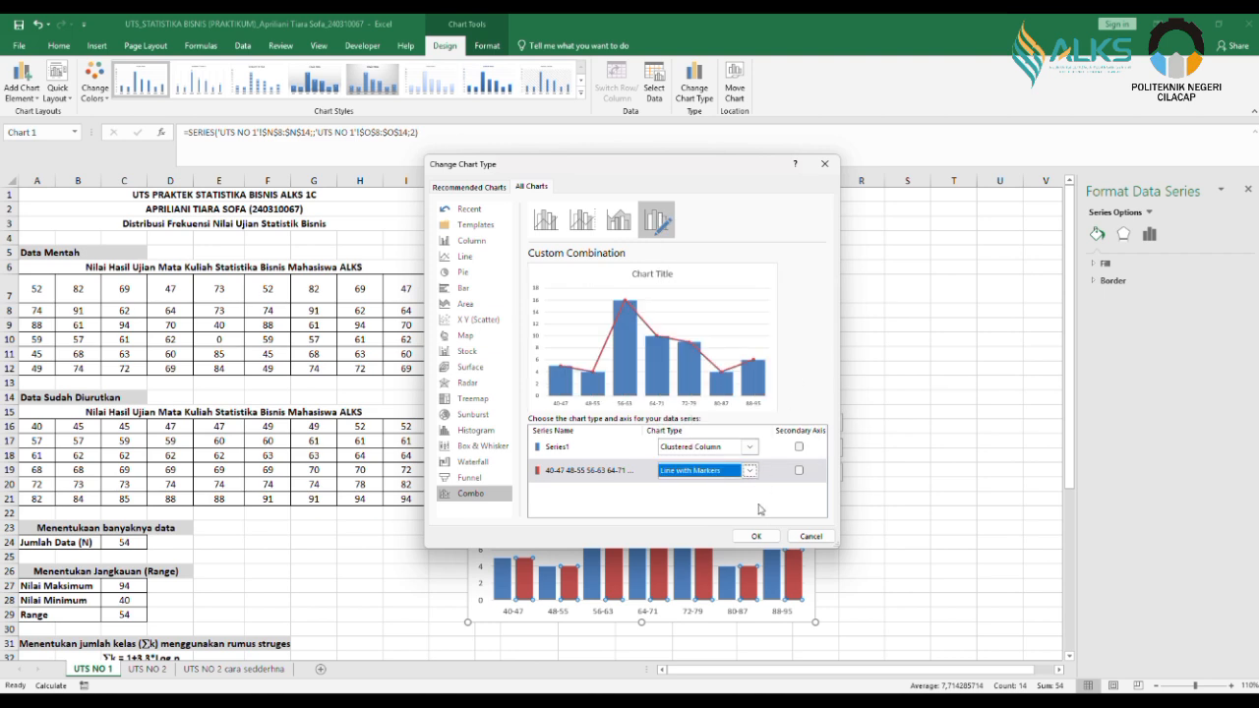
left_click(756, 536)
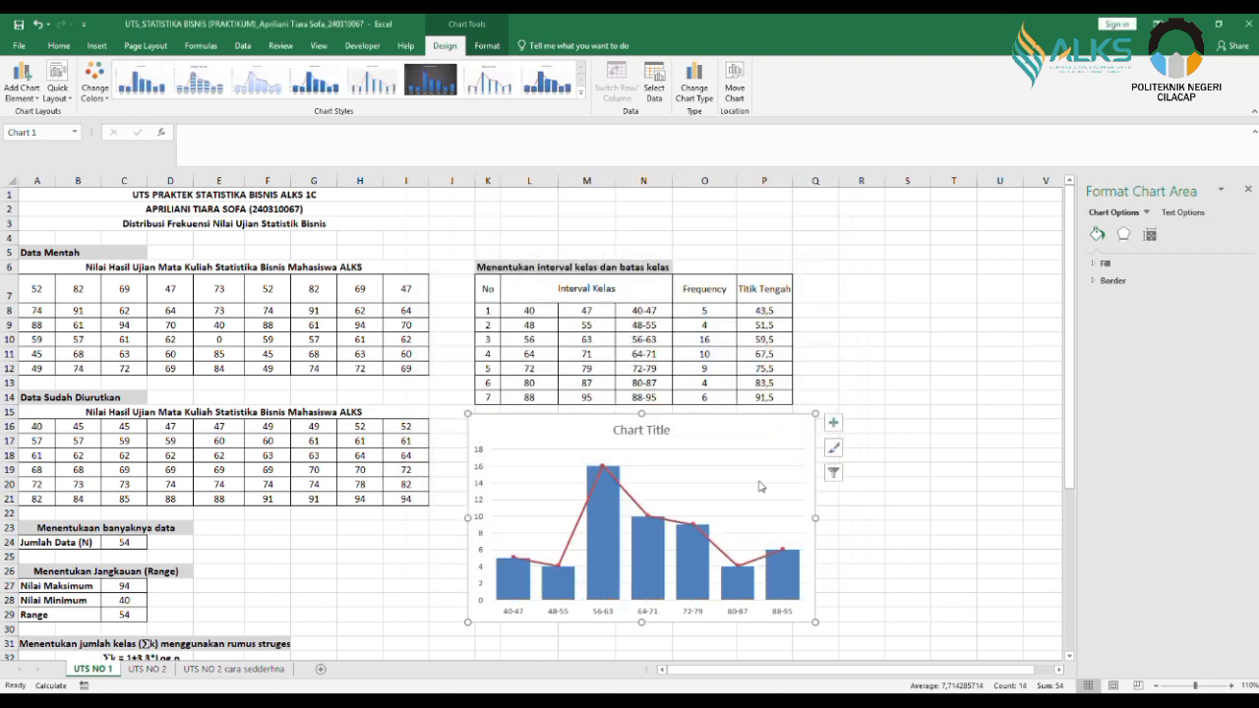
Replace the chart title with NILAI HASIL UJIAN STATISTIKA BISNIS ALKS.
left_click(641, 430)
left_click_drag(670, 423, 597, 446)
type("Nilai Hasil Ujian Sta")
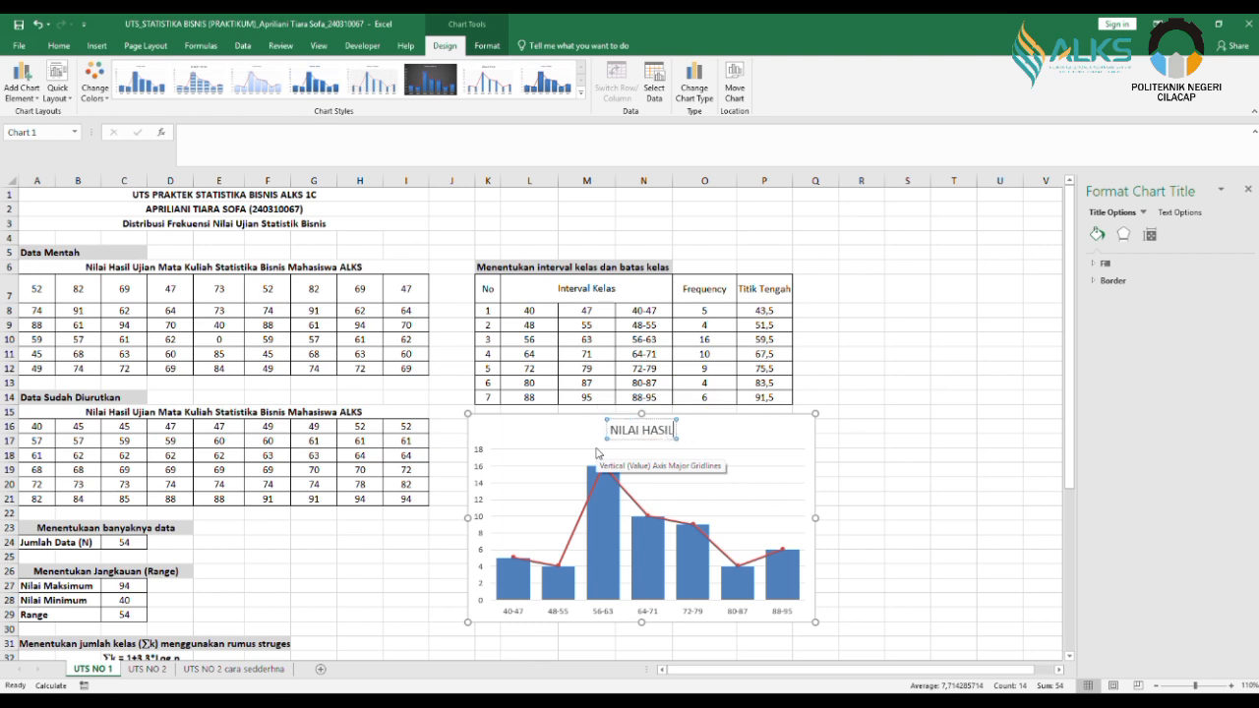
type("tistika Bisnis")
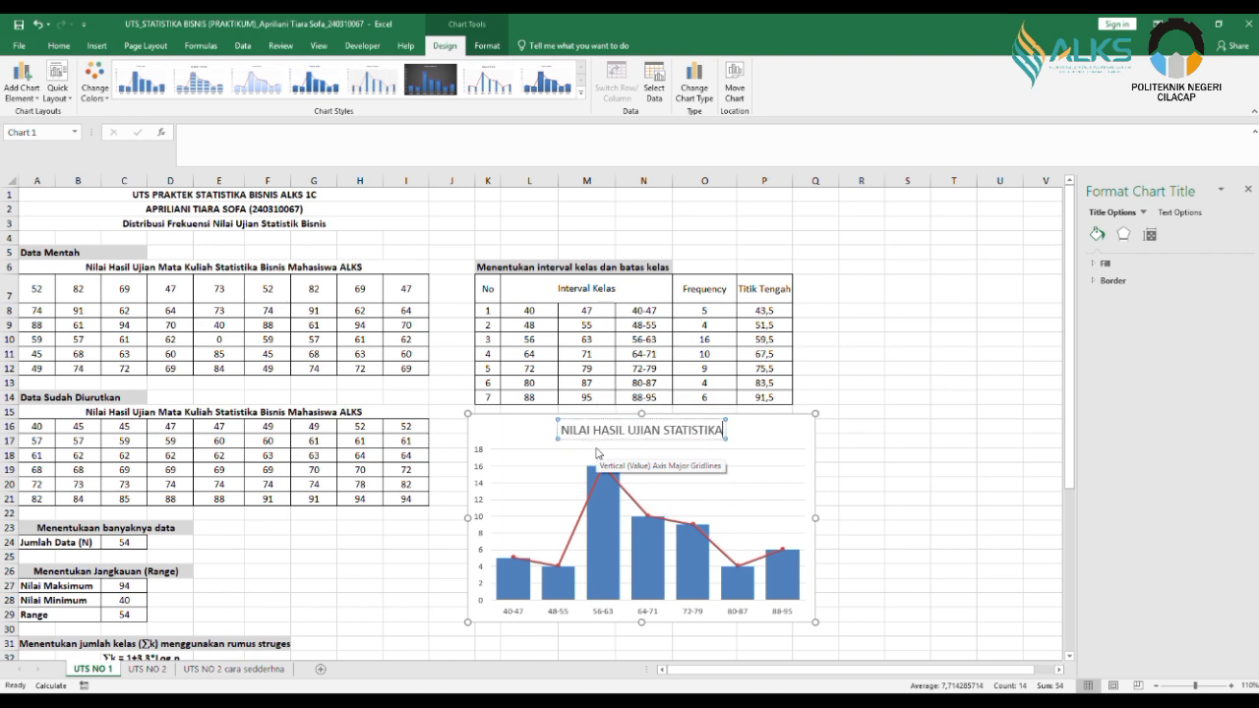
type(" ALKS")
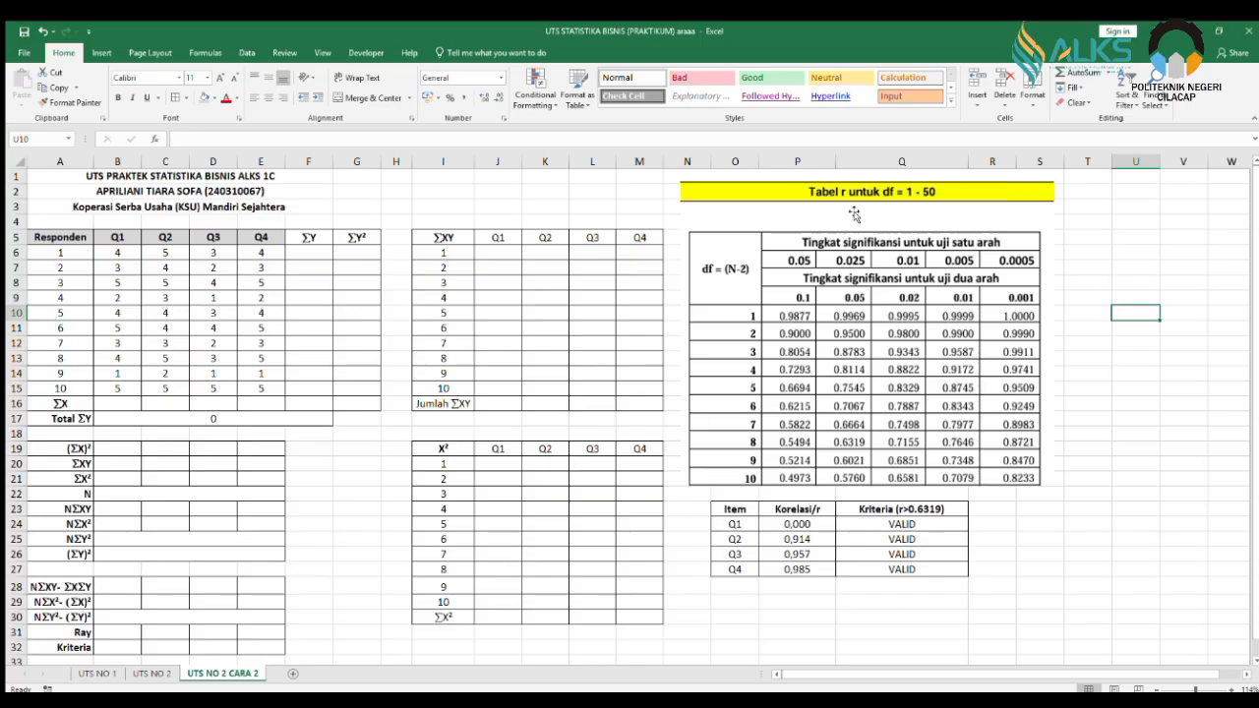
On the UTS NO 2 CARA 2 sheet, calculate each respondent's ΣY with =SUM(B6:E6) in F6 and fill it down to F15.
left_click(316, 252)
type("=sum")
key("Tab")
left_click_drag(117, 253, 327, 395)
key("Return")
left_click(317, 253)
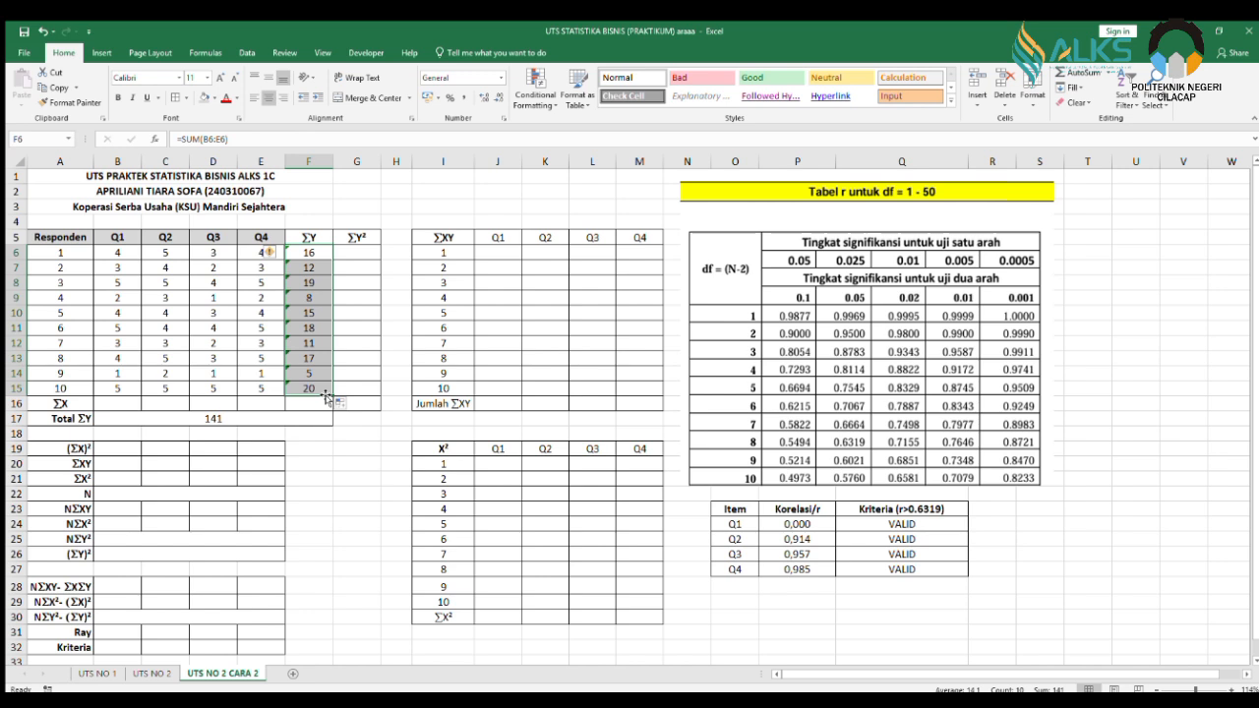
Calculate ΣY² in G6 with =F6^2 and fill it down to G15.
left_click(362, 252)
type("=")
left_click(311, 253)
type("^2")
key("Return")
left_click(360, 253)
left_click_drag(380, 260, 374, 393)
left_click(372, 403)
Total the Q1 scores in B16 with =SUM(B6:B15) and fill the ΣX formula across to F16.
left_click(118, 403)
type("=SUM(")
left_click_drag(128, 254, 332, 411)
type(")")
key("Return")
left_click(133, 401)
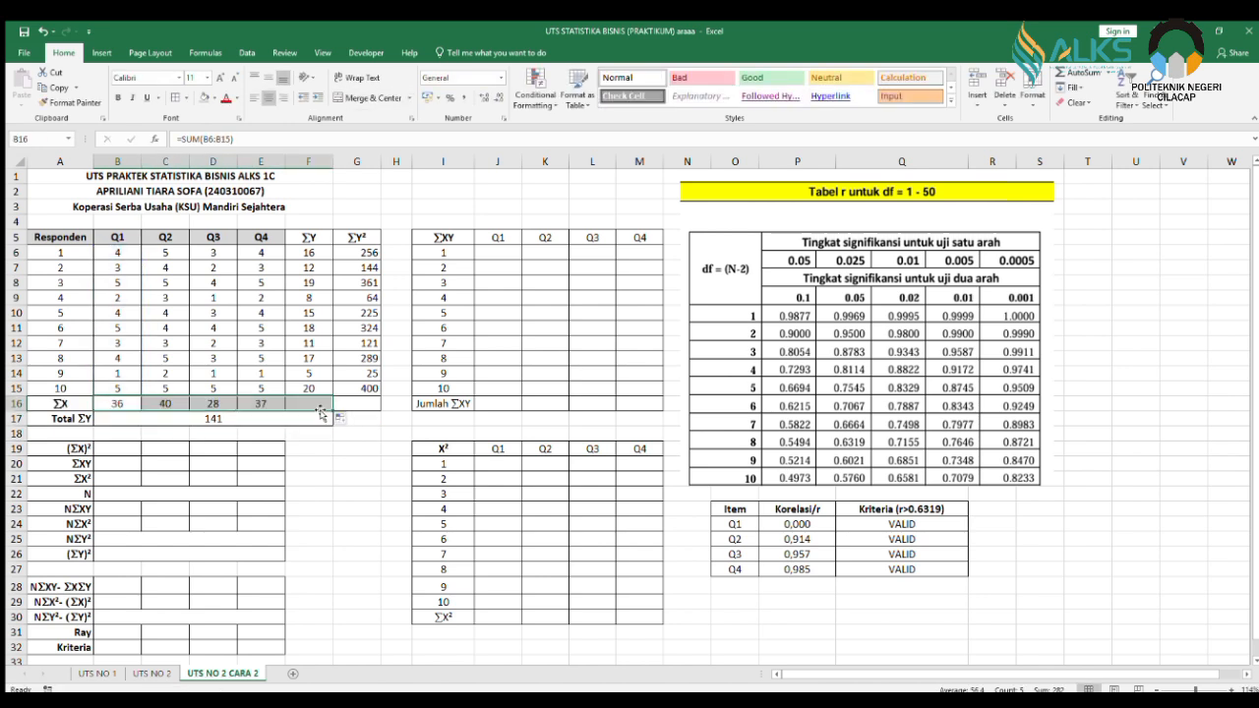
Total the ΣY² column in G16 with =SUM(G6:G15).
left_click(356, 403)
type("=SUM(")
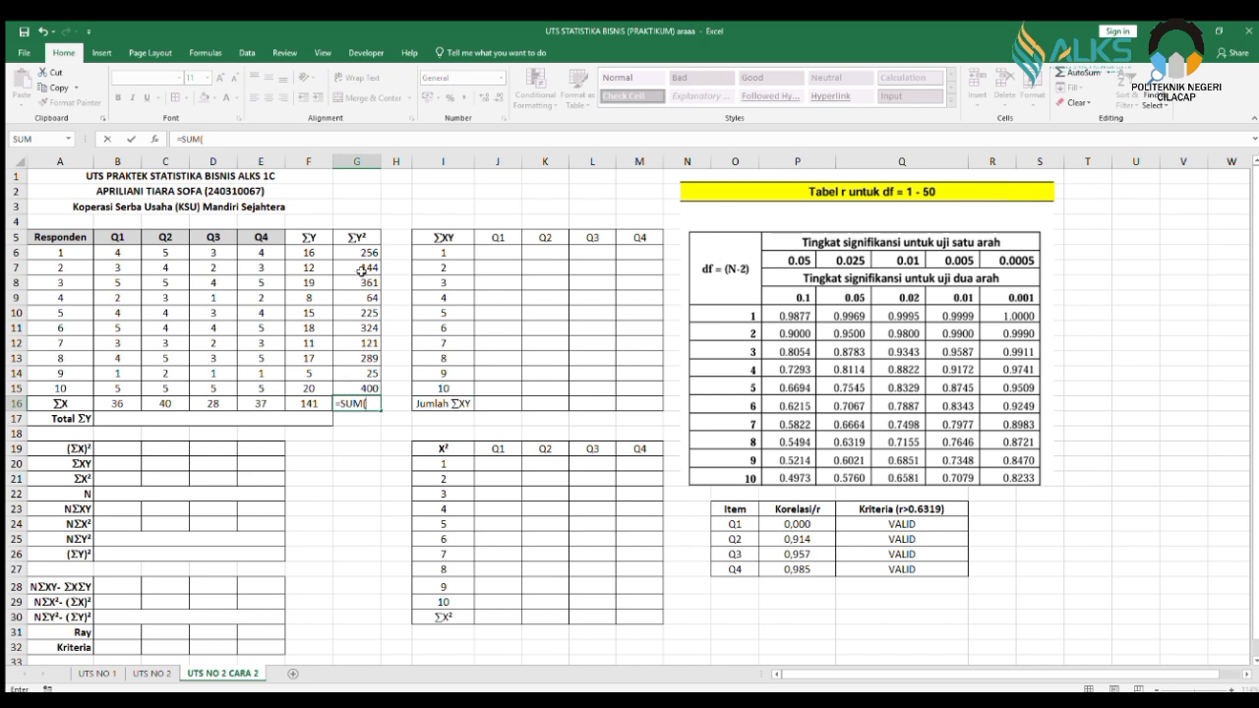
left_click_drag(360, 254, 364, 387)
type(")")
key("Return")
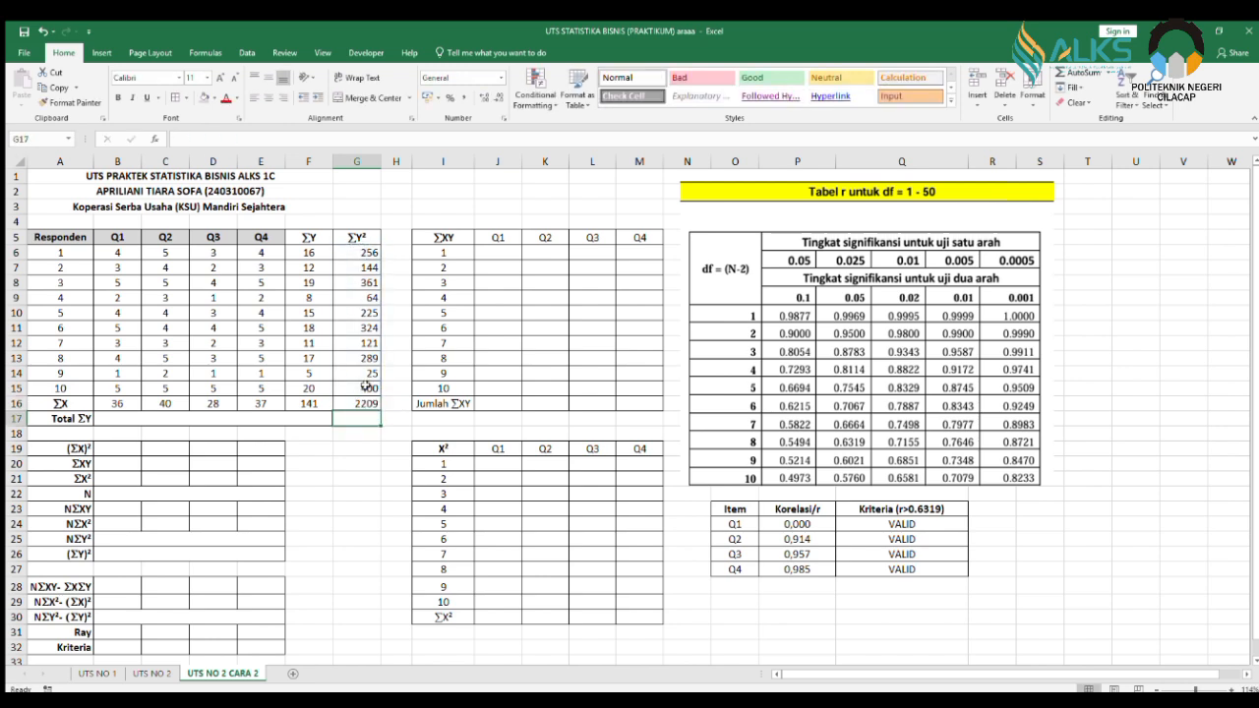
Calculate the Q1 products in the ΣXY table with =B6*F6 in J6 and fill down to J15.
left_click(498, 252)
type("=")
left_click(131, 253)
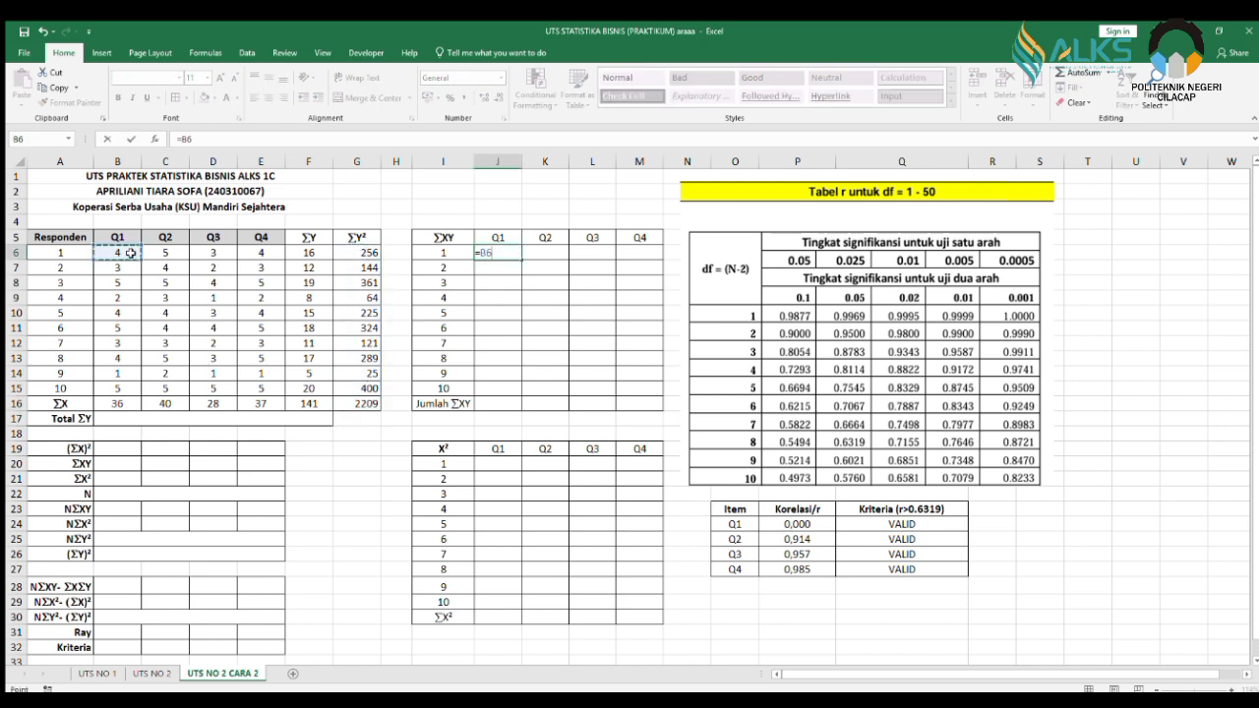
type("*")
left_click(300, 253)
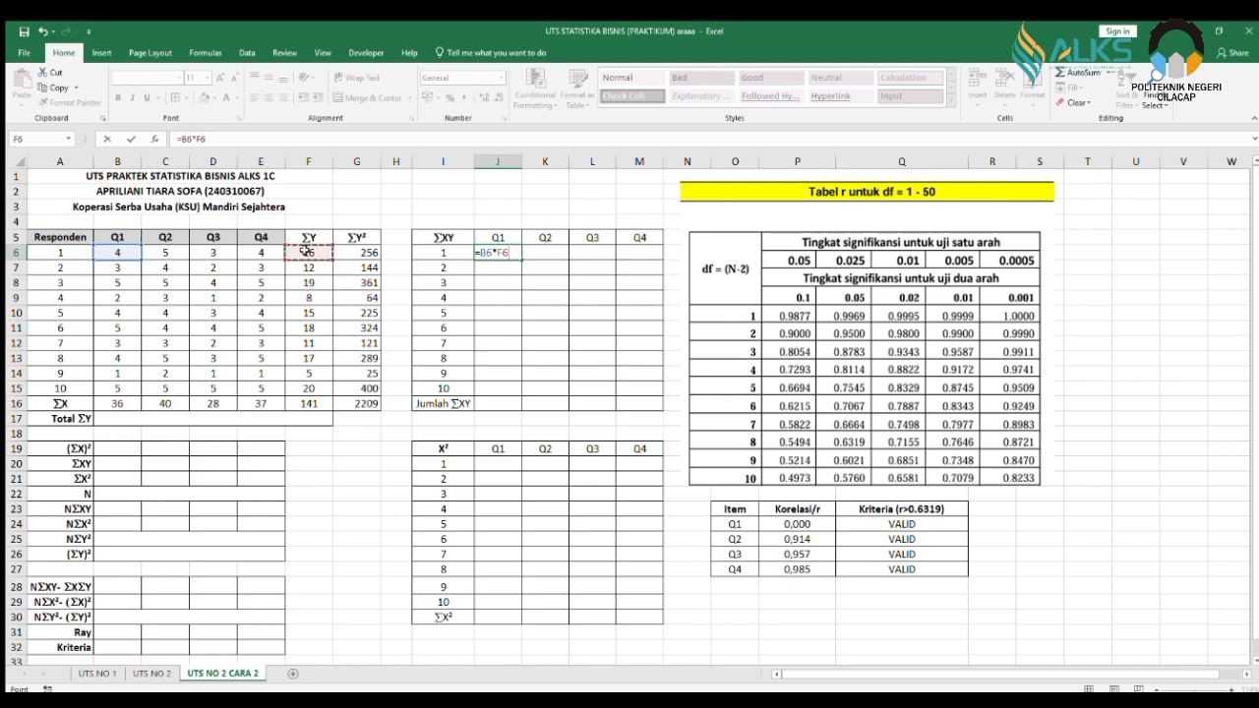
key("Return")
left_click(512, 254)
left_click_drag(523, 259, 524, 396)
Calculate the Q2 products in K6 as the Q2 score times ΣY and fill them down to K15.
left_click(545, 253)
type("=")
left_click(167, 252)
type("*")
key("Return")
left_click(545, 252)
left_click_drag(568, 259, 558, 388)
Fill the Q3 and Q4 product formulas of the ΣXY table down through L15 and M15.
left_click_drag(616, 258, 602, 387)
left_click_drag(602, 387, 601, 388)
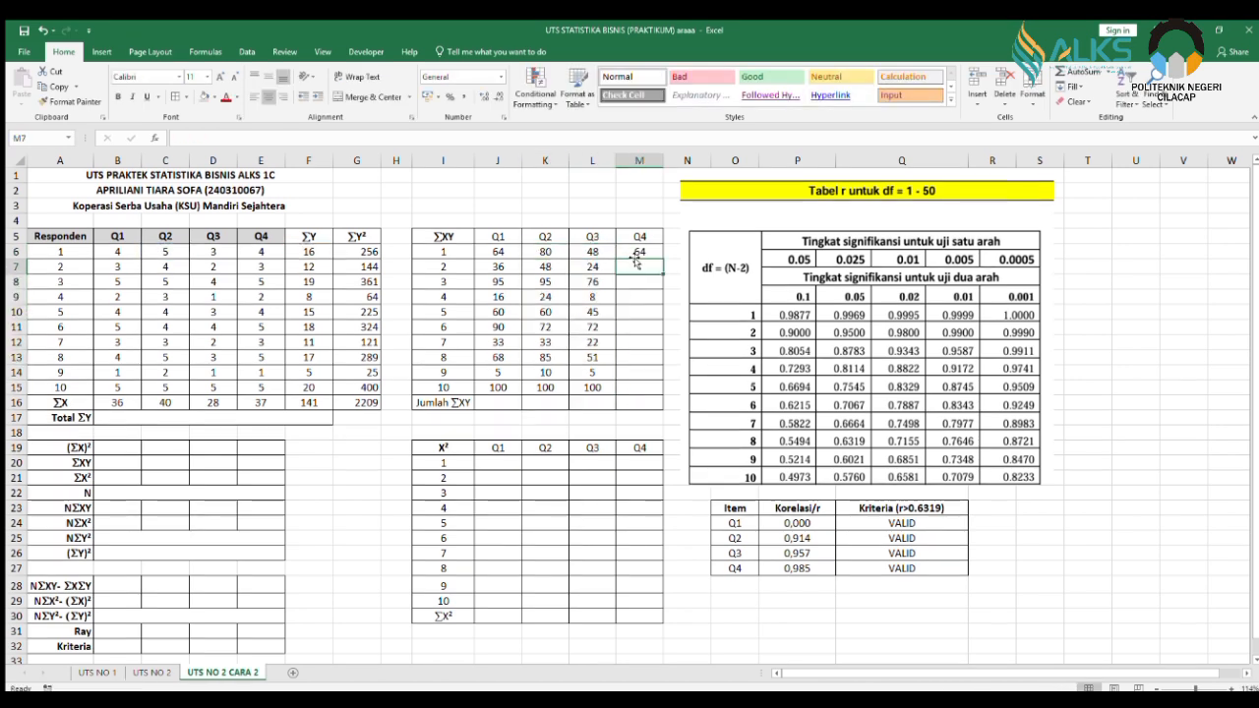
left_click(637, 253)
left_click_drag(663, 258, 655, 389)
Total the Q1 products in the Jumlah ΣXY row with =SUM(J6:J15) in J16 and fill across to M16.
left_click(498, 402)
type("=SUM(")
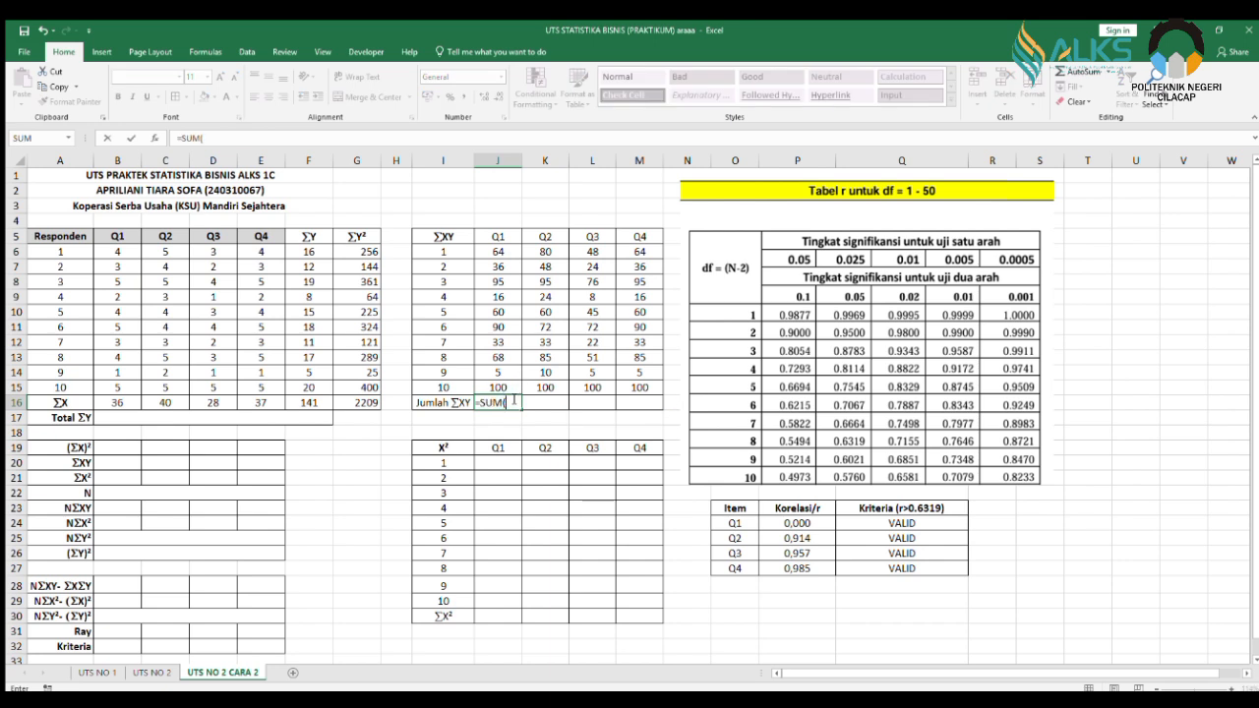
left_click_drag(496, 252, 649, 412)
key("Return")
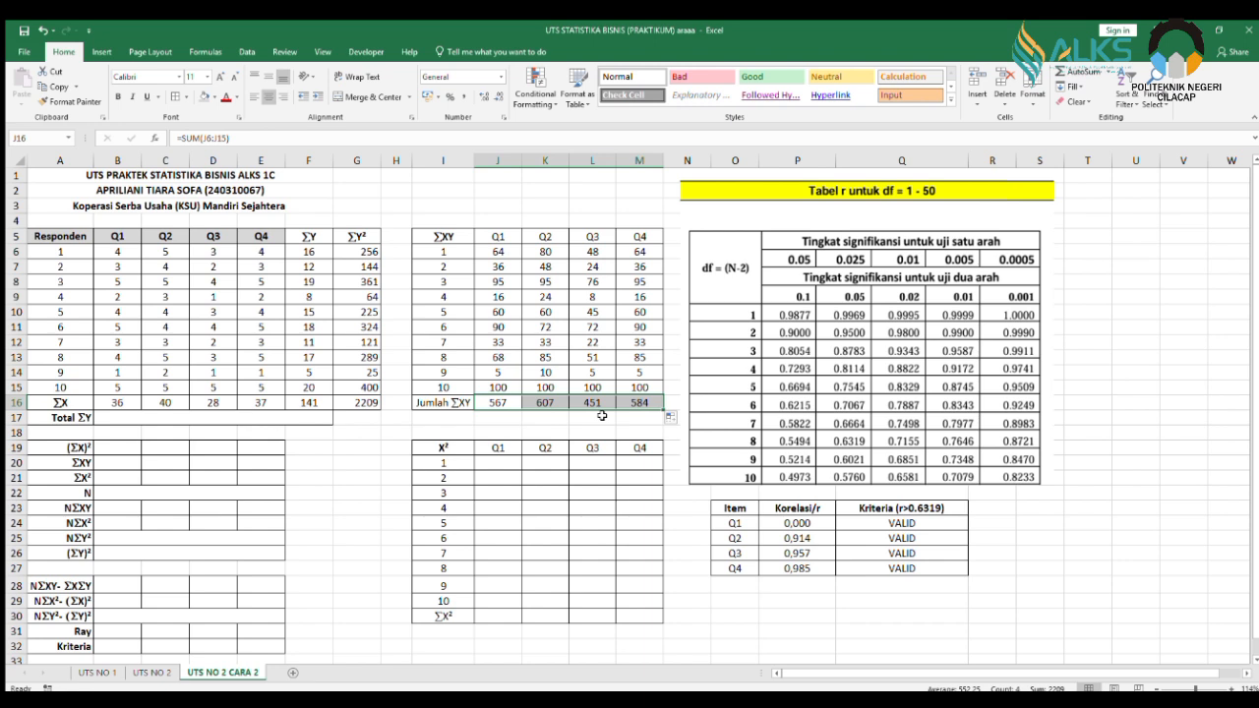
Square the Q1 scores in the X² table with =B6^2 in J20 and fill down to J29.
left_click(497, 462)
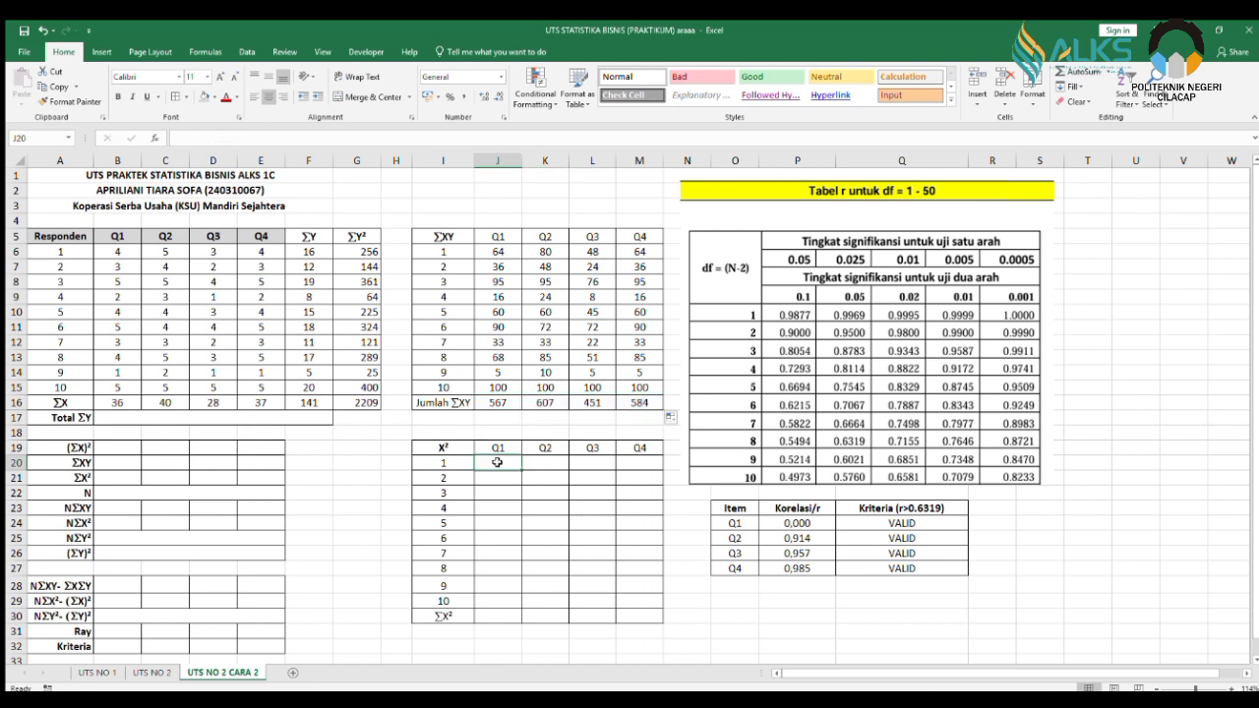
type("=")
left_click(117, 254)
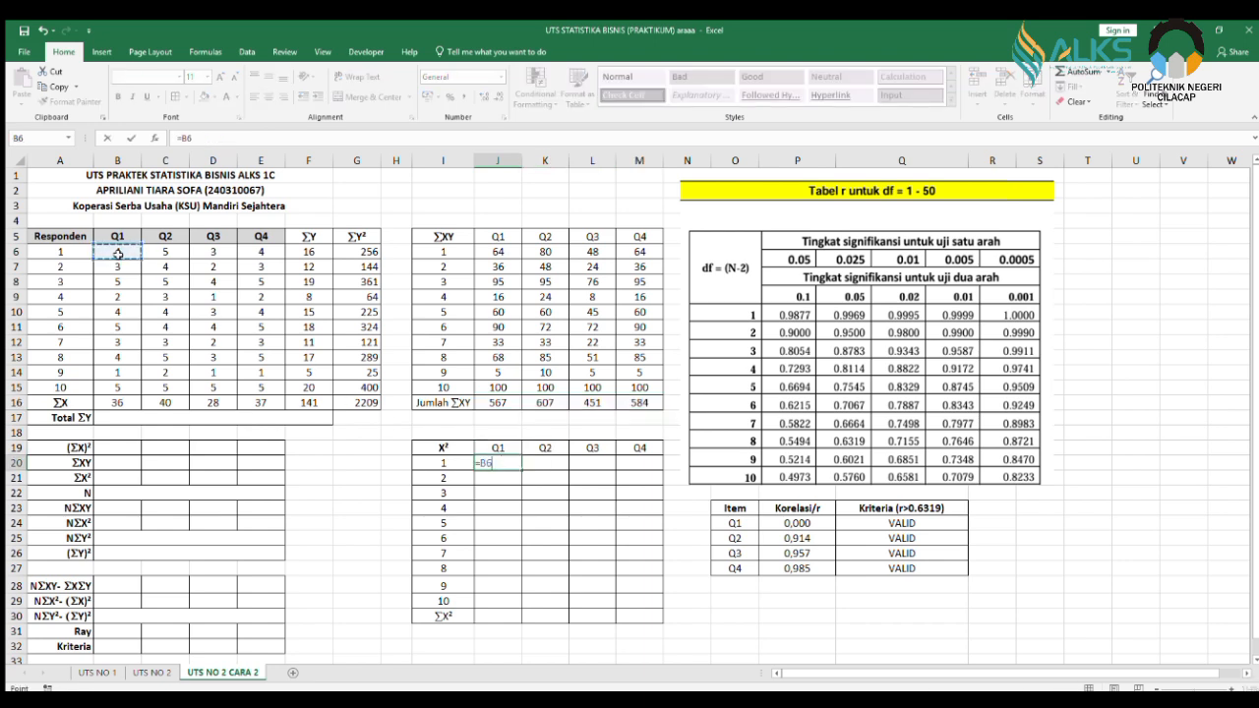
key("Return")
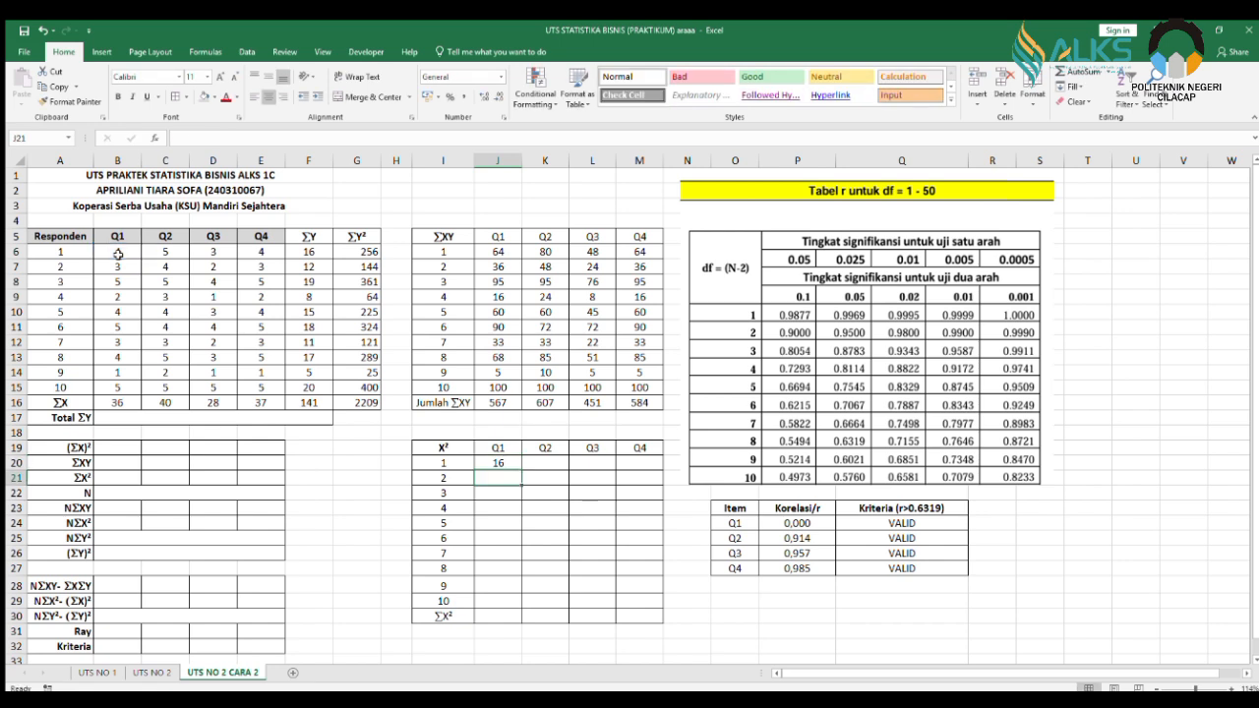
left_click(498, 462)
left_click_drag(521, 470, 513, 602)
Fill the squared-score formulas for Q2, Q3 and Q4 down through K29, L29 and M29.
left_click(544, 462)
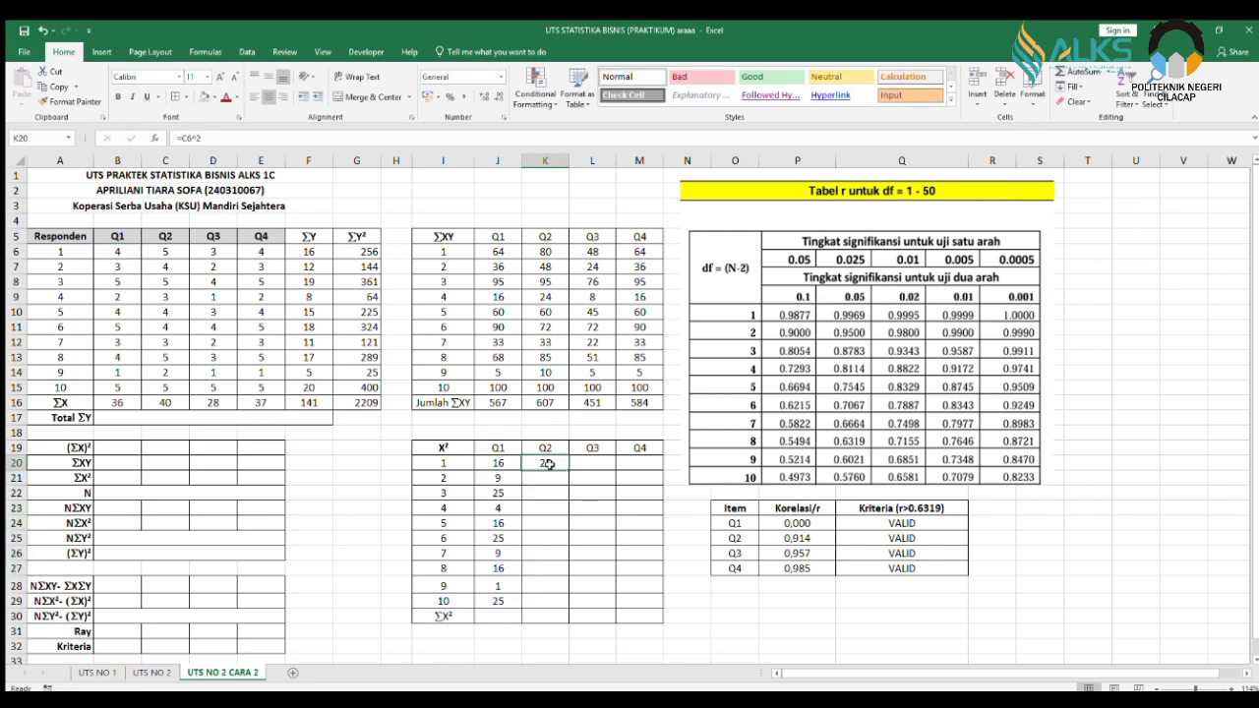
left_click_drag(568, 470, 569, 607)
left_click(595, 459)
left_click_drag(662, 471, 667, 604)
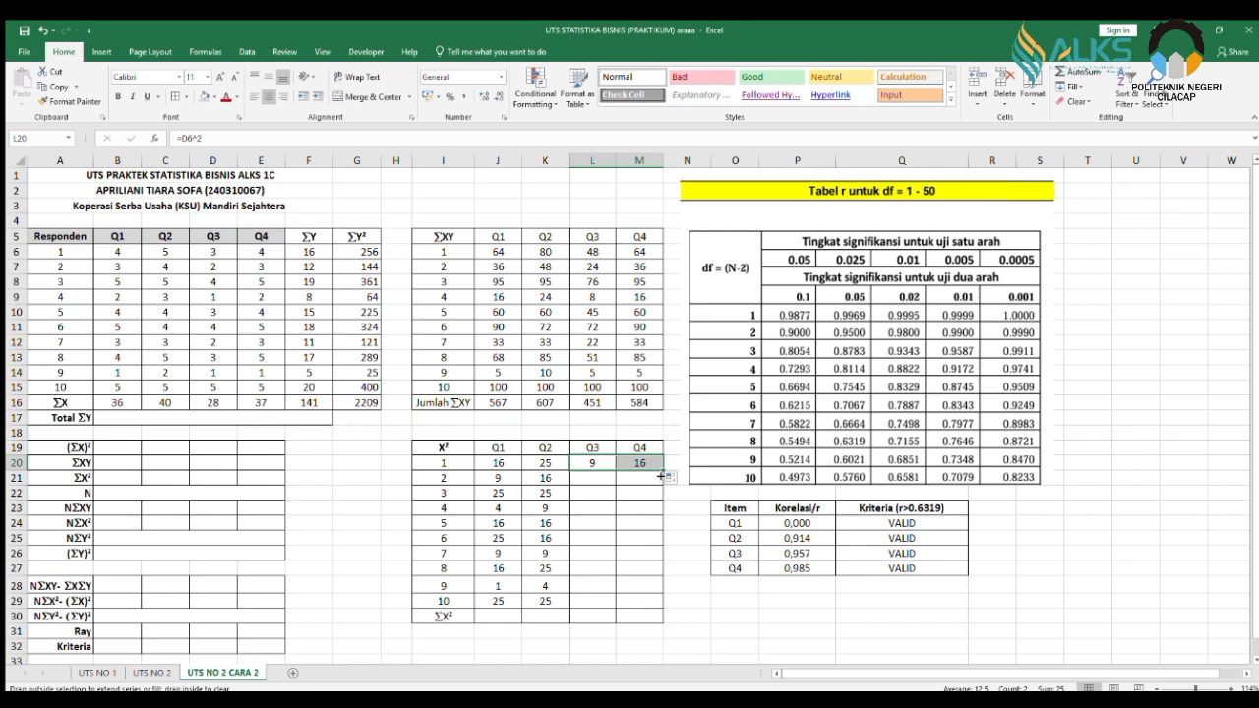
left_click_drag(592, 615, 646, 614)
left_click(608, 595)
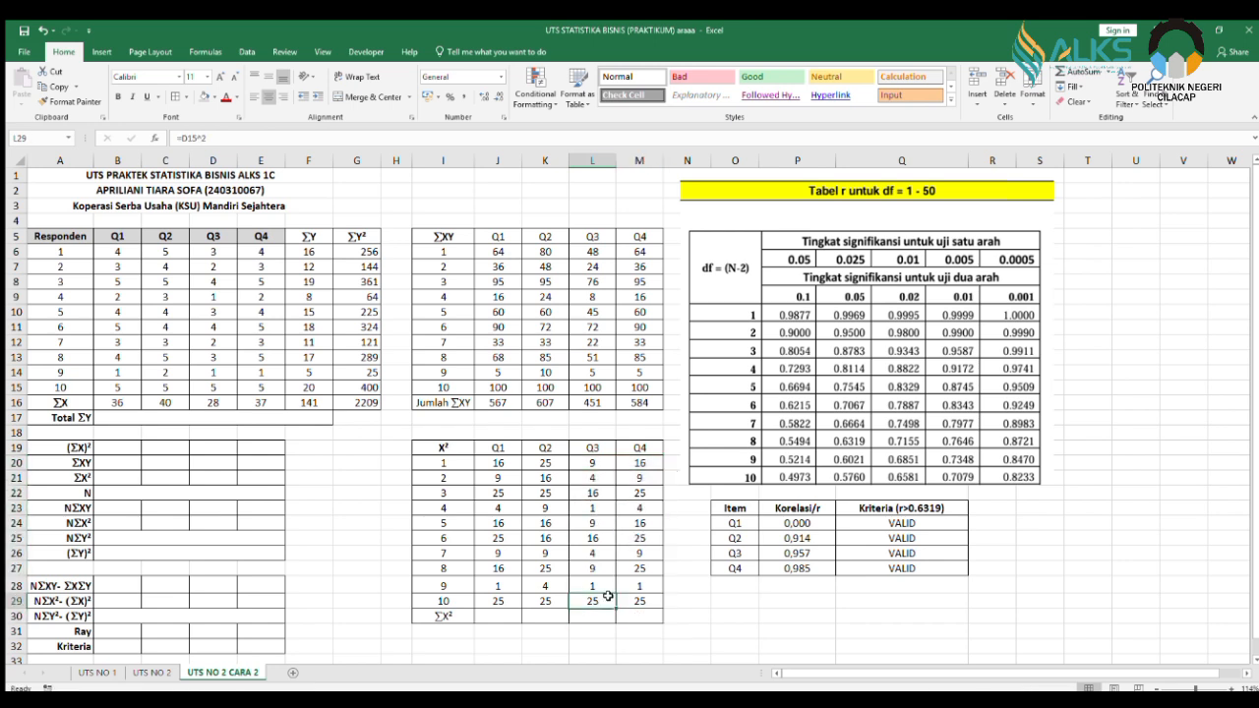
Total the squared Q1 scores in the ΣX² row with =SUM(J20:J29) in J30 and fill across to M30.
left_click(497, 615)
type("=sum")
key("Tab")
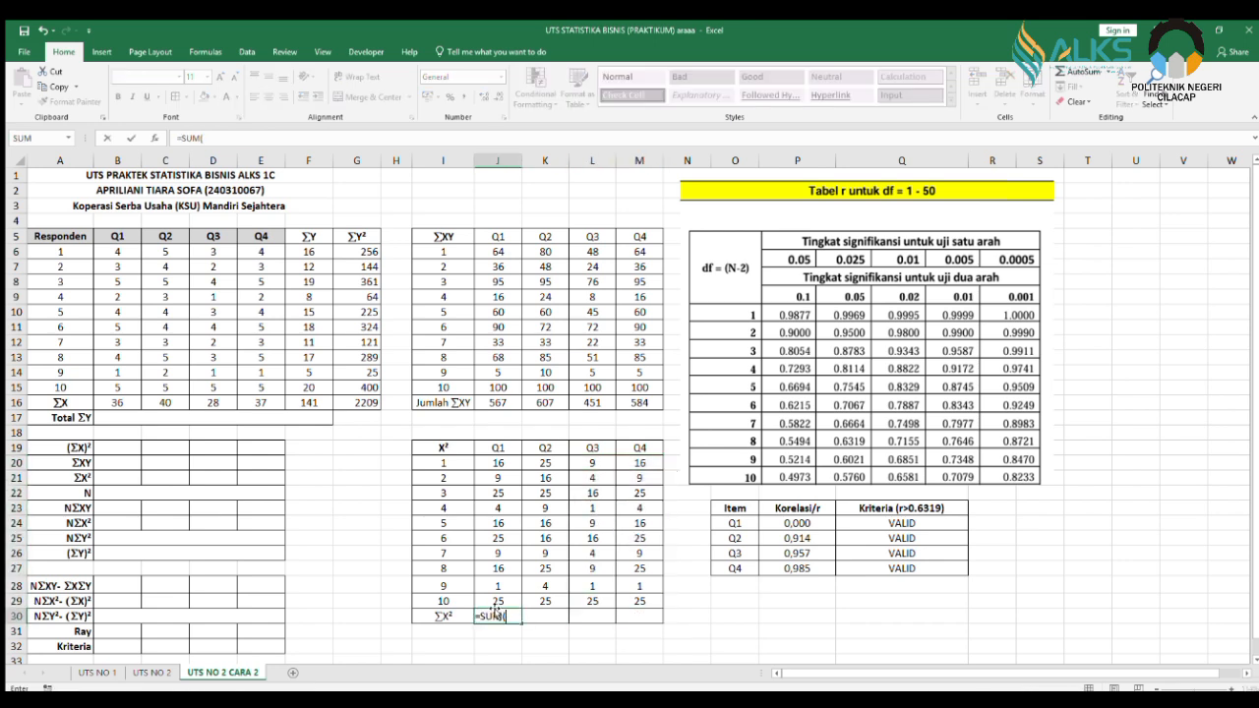
left_click_drag(498, 463, 643, 630)
key("Return")
left_click(498, 615)
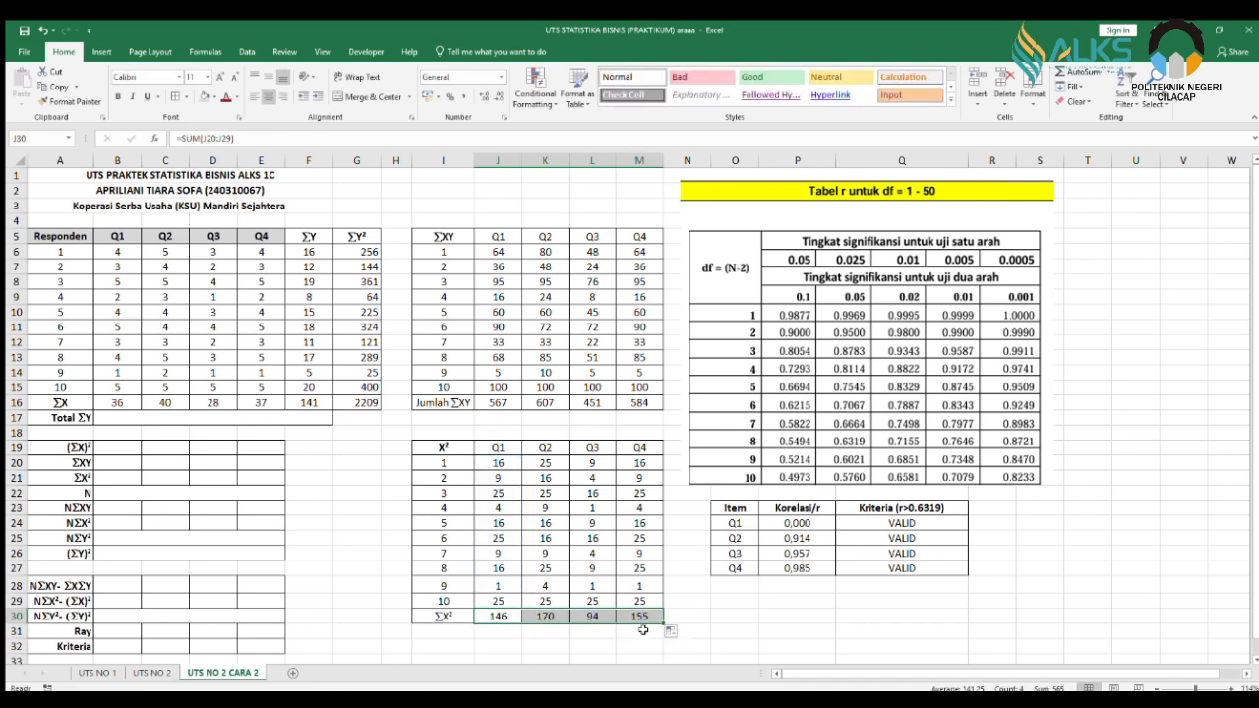
Calculate Total ΣY in row 17 as the sum of F6:F15.
left_click(280, 417)
type("=sum")
key("Tab")
left_click_drag(318, 251, 319, 383)
key("Return")
Calculate (ΣX)² for Q1 in B19 with =B16^2.
left_click(117, 448)
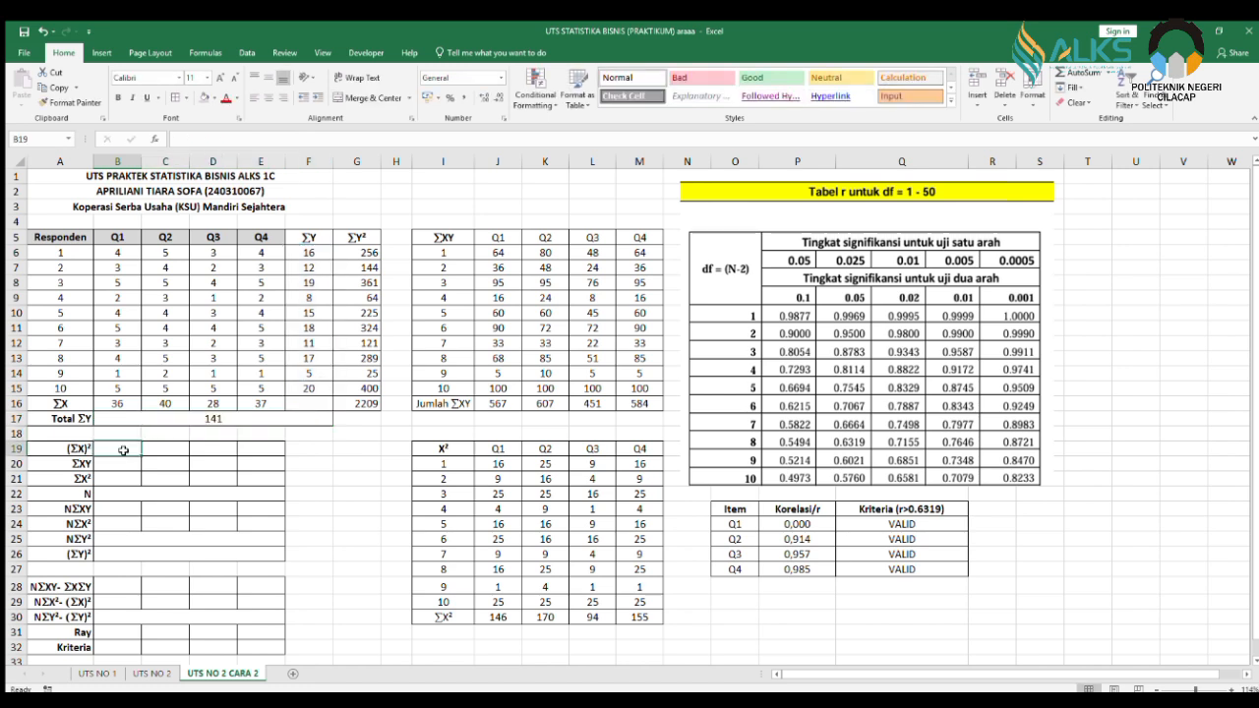
type("=")
left_click(129, 404)
type("^")
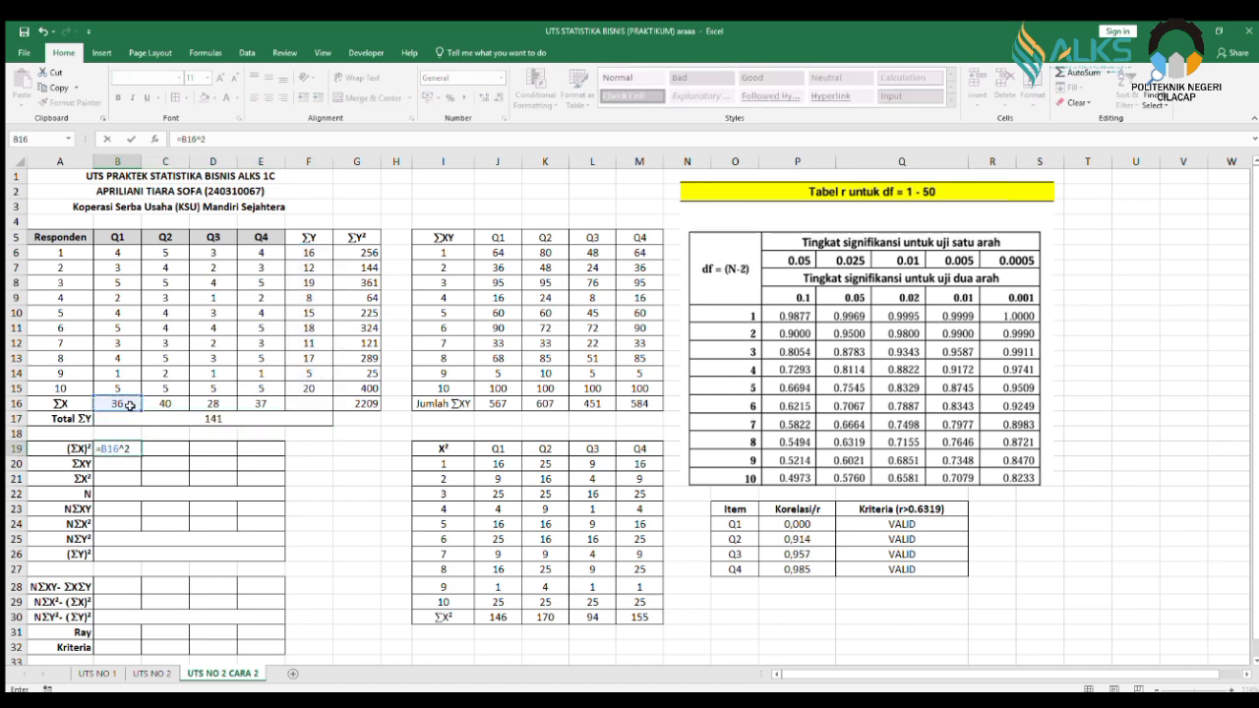
type("2")
key("ctrl+Return")
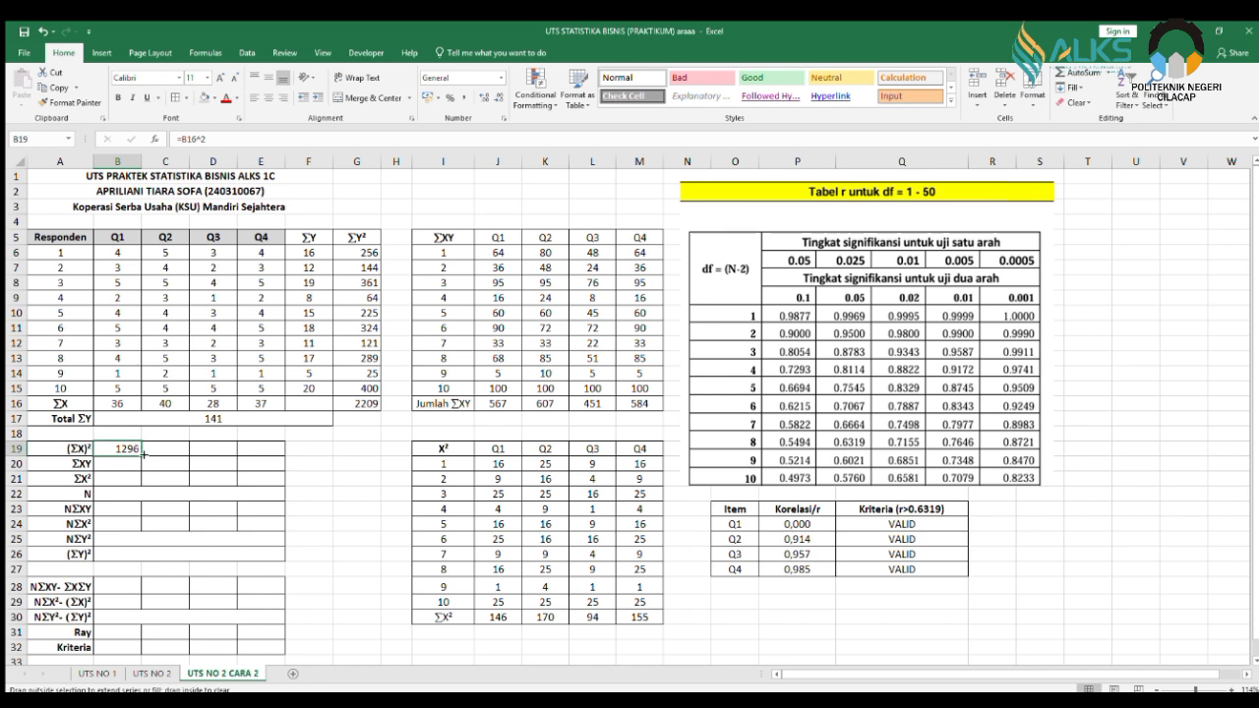
Fill the (ΣX)² formula across to E19, link ΣXY in B20 to the Q1 total in J16 and fill it across to E20.
left_click_drag(144, 453, 271, 454)
left_click(118, 463)
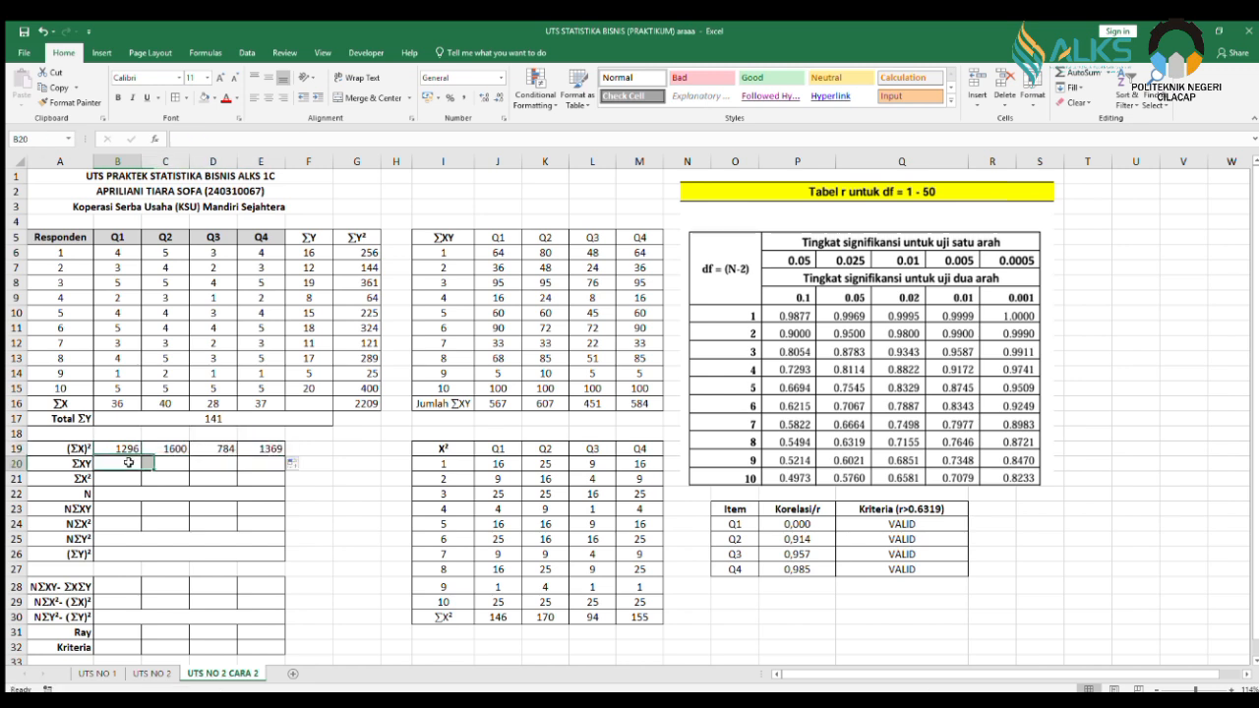
type("=")
left_click(493, 403)
key("ctrl+Return")
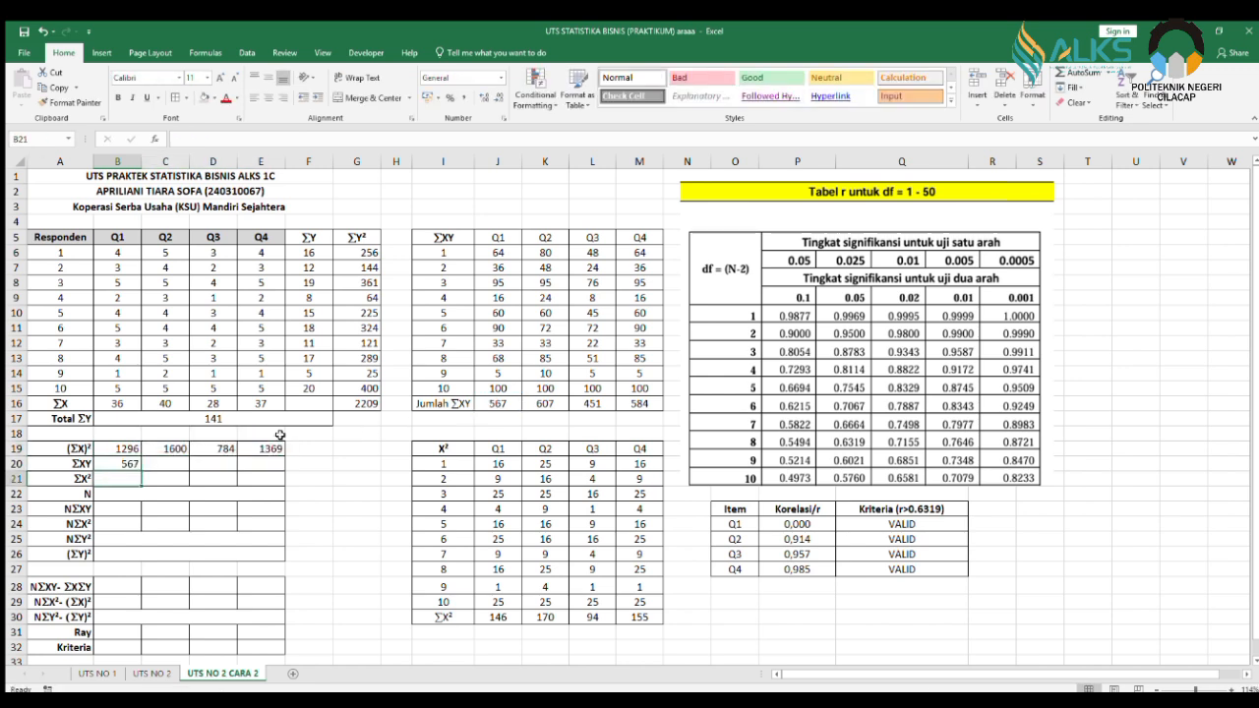
left_click_drag(141, 471, 262, 470)
Link ΣX² in B21 to the Q1 squared-score total in J30 and fill it across to E21.
left_click(114, 477)
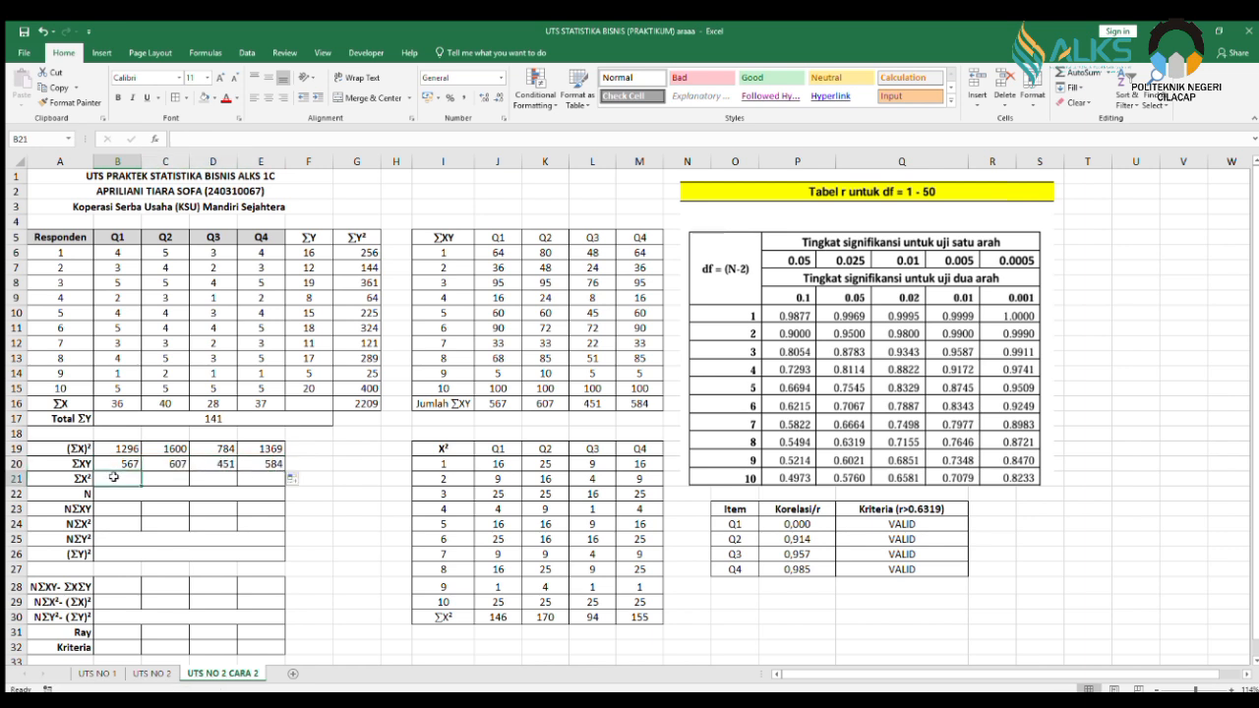
type("=")
left_click(497, 617)
key("ctrl+Return")
left_click_drag(140, 485, 274, 492)
Calculate N in row 22 by counting the respondents in A6:A15.
left_click(125, 495)
type("=cou")
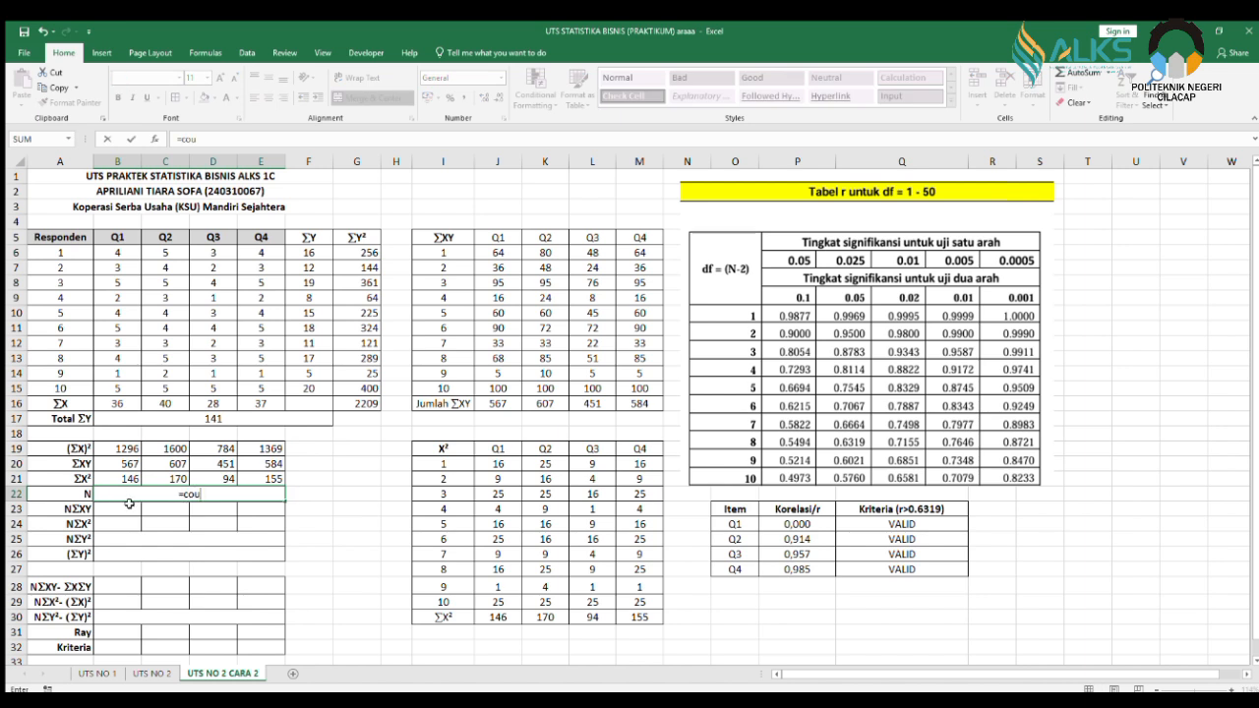
key("Tab")
left_click_drag(74, 257, 79, 390)
key("Return")
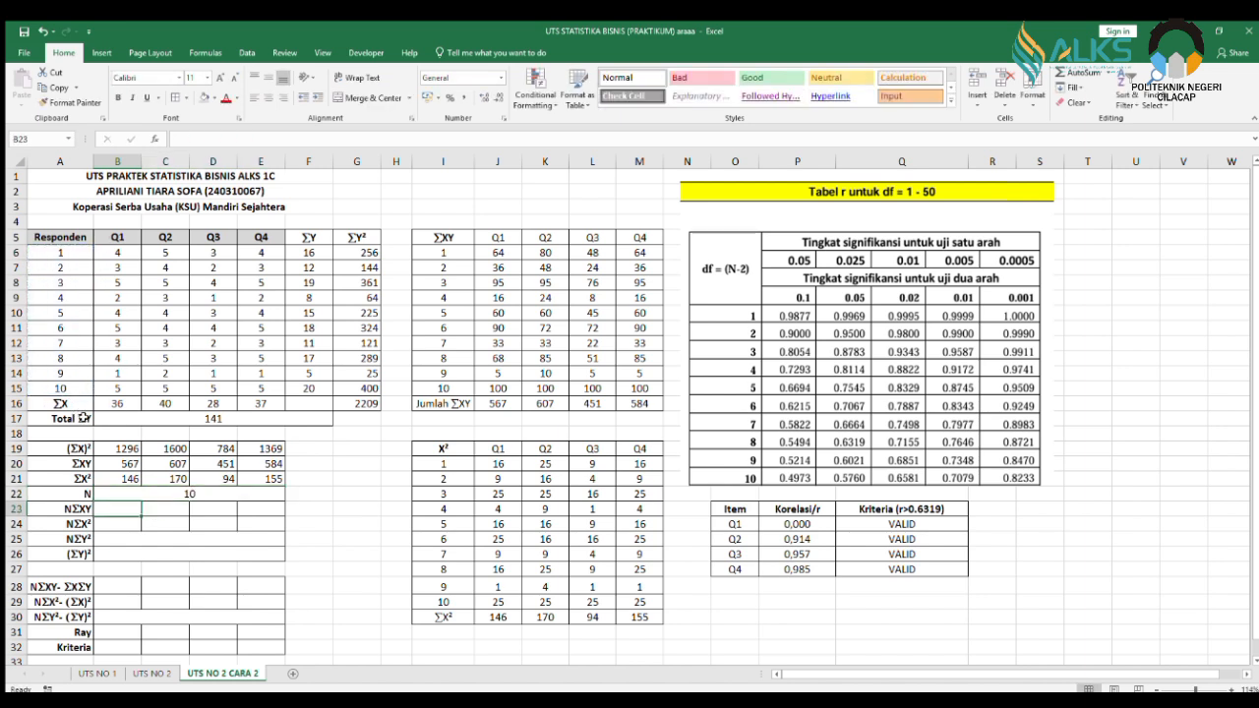
Calculate NΣXY for Q1 in B23 with =B20*$B$22 and fill it across to E23.
type("=")
left_click(115, 462)
type("*")
left_click(118, 492)
key("F4")
key("ctrl+Return")
left_click_drag(139, 521, 279, 522)
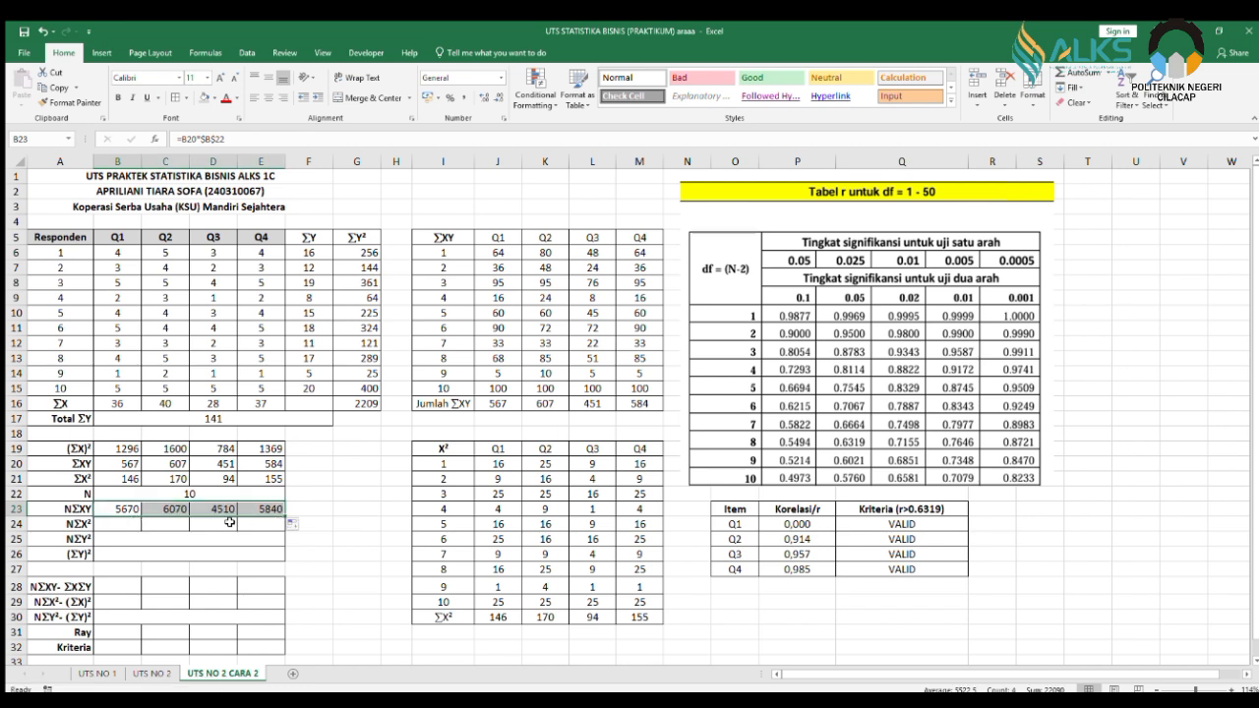
Calculate NΣX² for Q1 in B24 with =$B$22*B21 and fill it across to E24.
left_click(130, 521)
type("=")
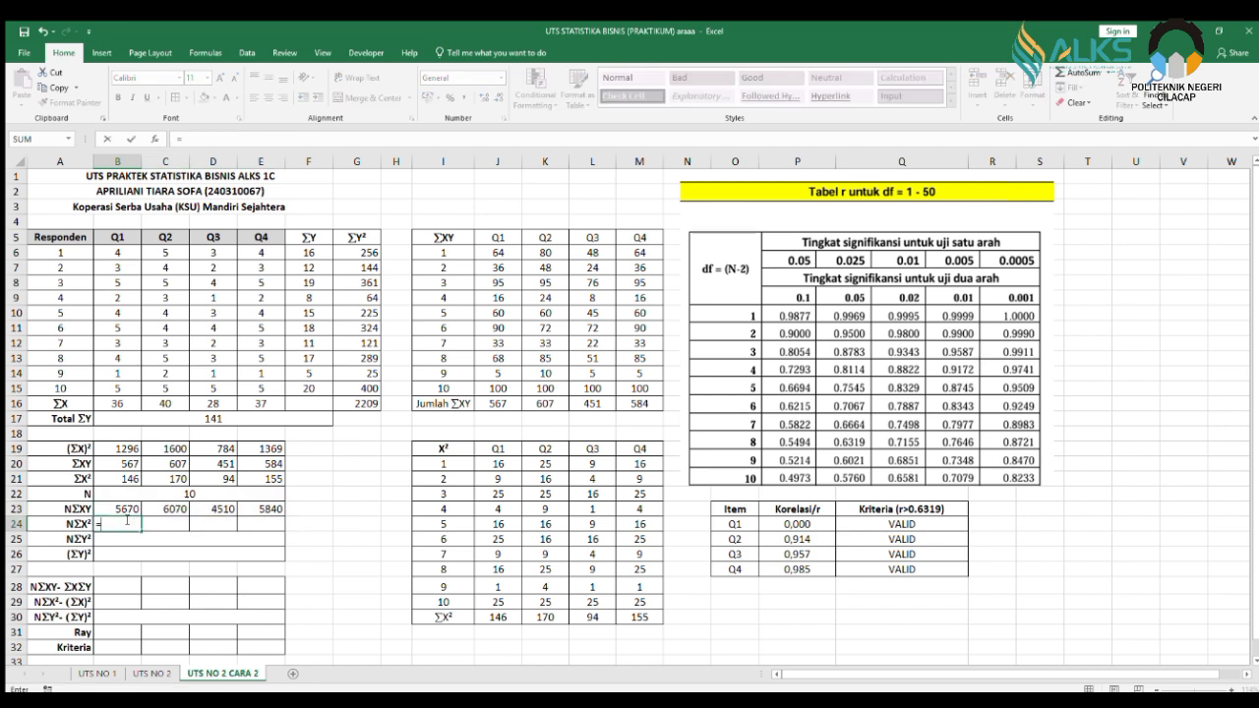
left_click(119, 491)
key("F4")
type("*")
left_click(128, 475)
key("Return")
left_click(126, 523)
left_click_drag(141, 531, 263, 536)
Calculate NΣY² in row 25 with =B22*G16.
left_click(118, 539)
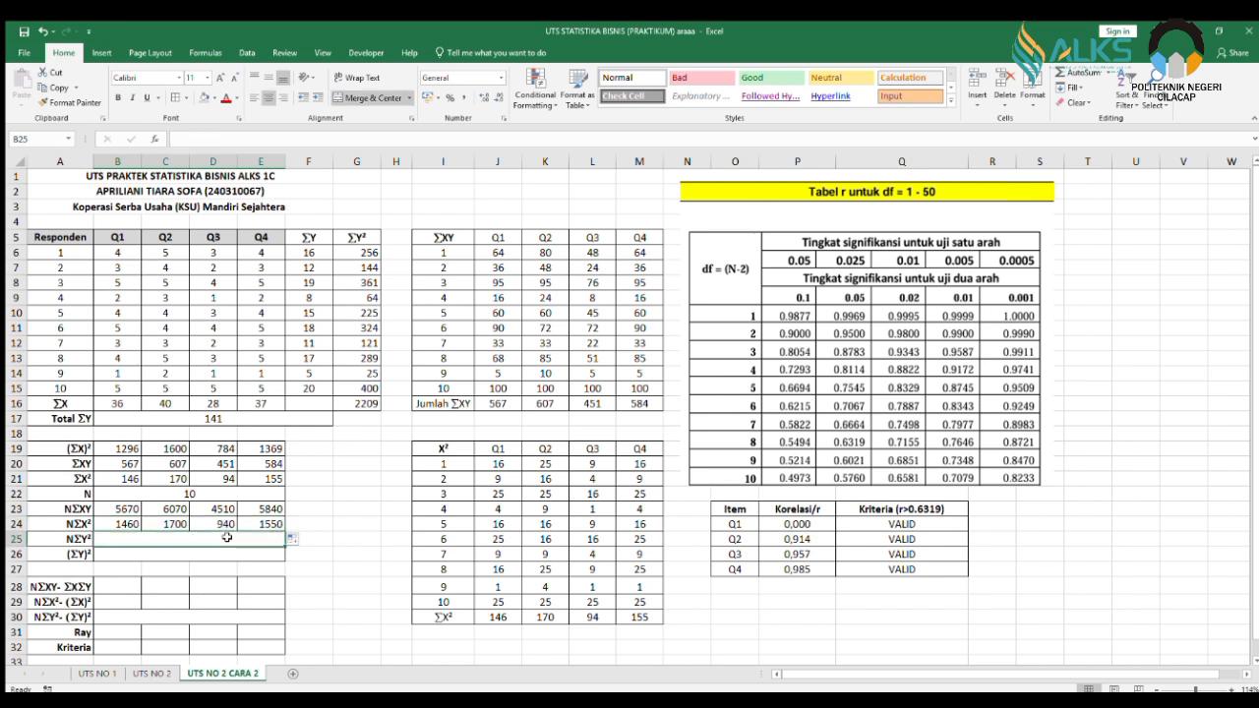
type("=")
left_click(189, 493)
type("*")
left_click(362, 403)
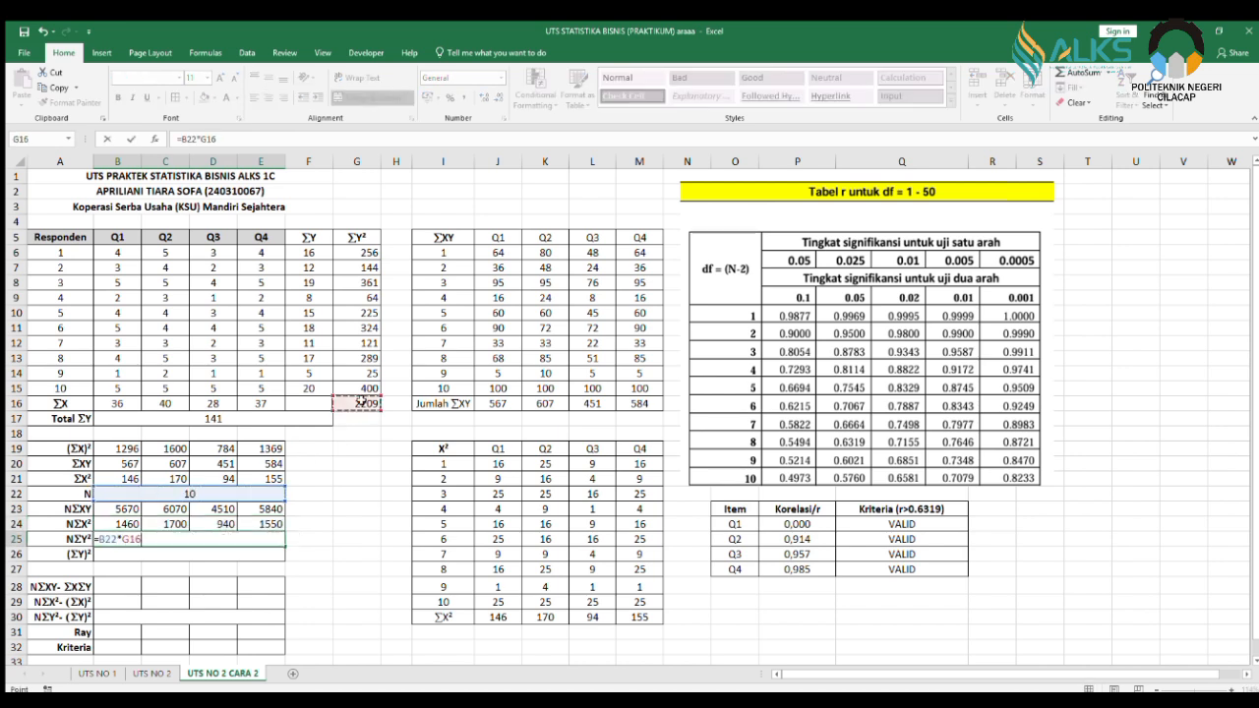
key("Return")
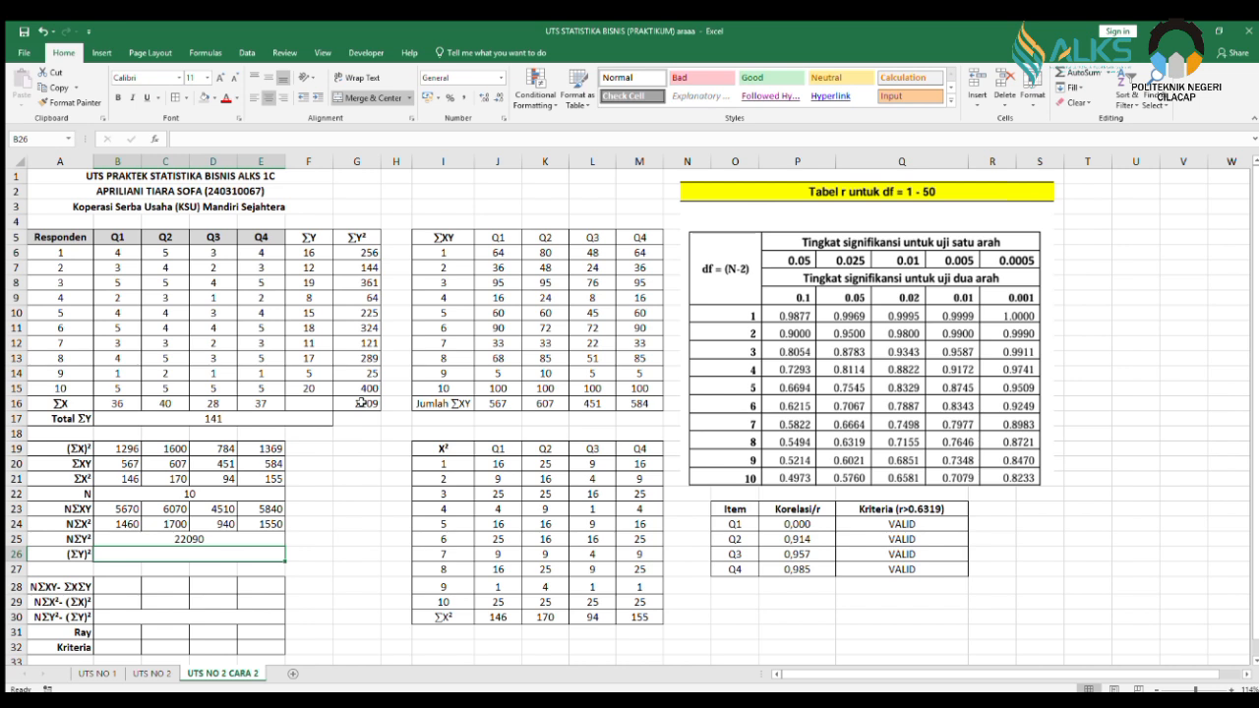
Calculate (ΣY)² in row 26 with =B17^2.
type("=")
left_click(240, 419)
type("^2")
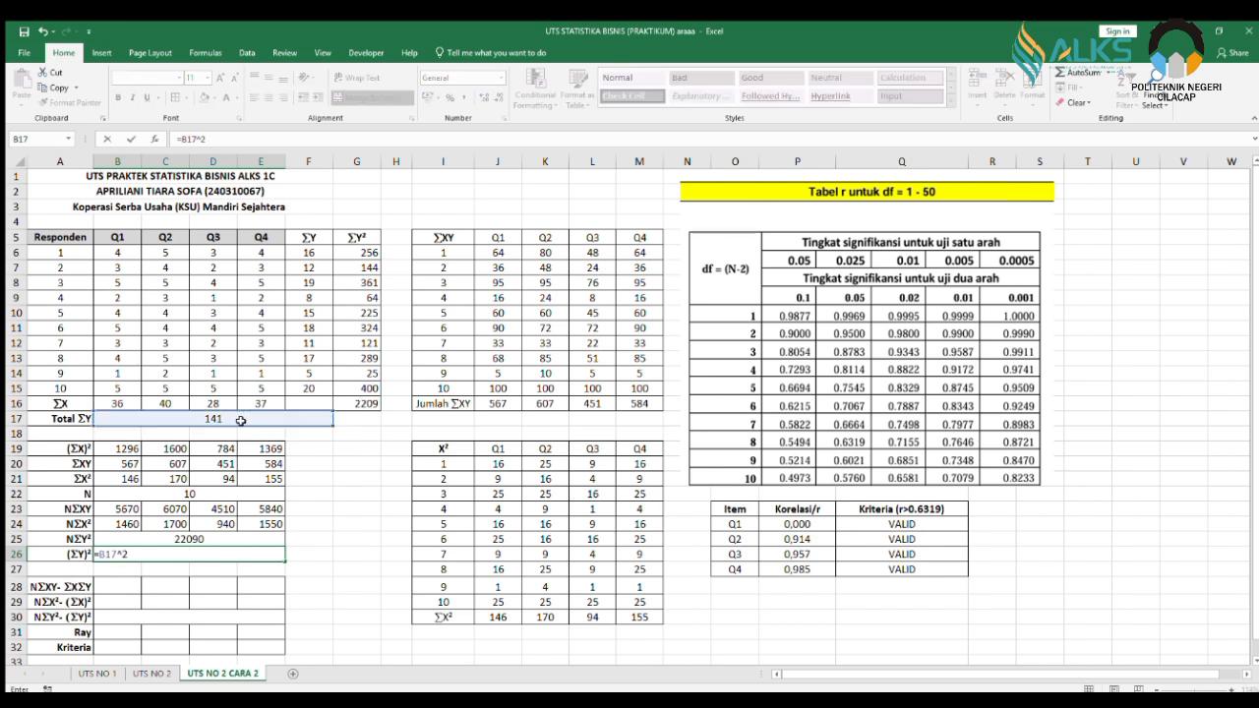
key("Return")
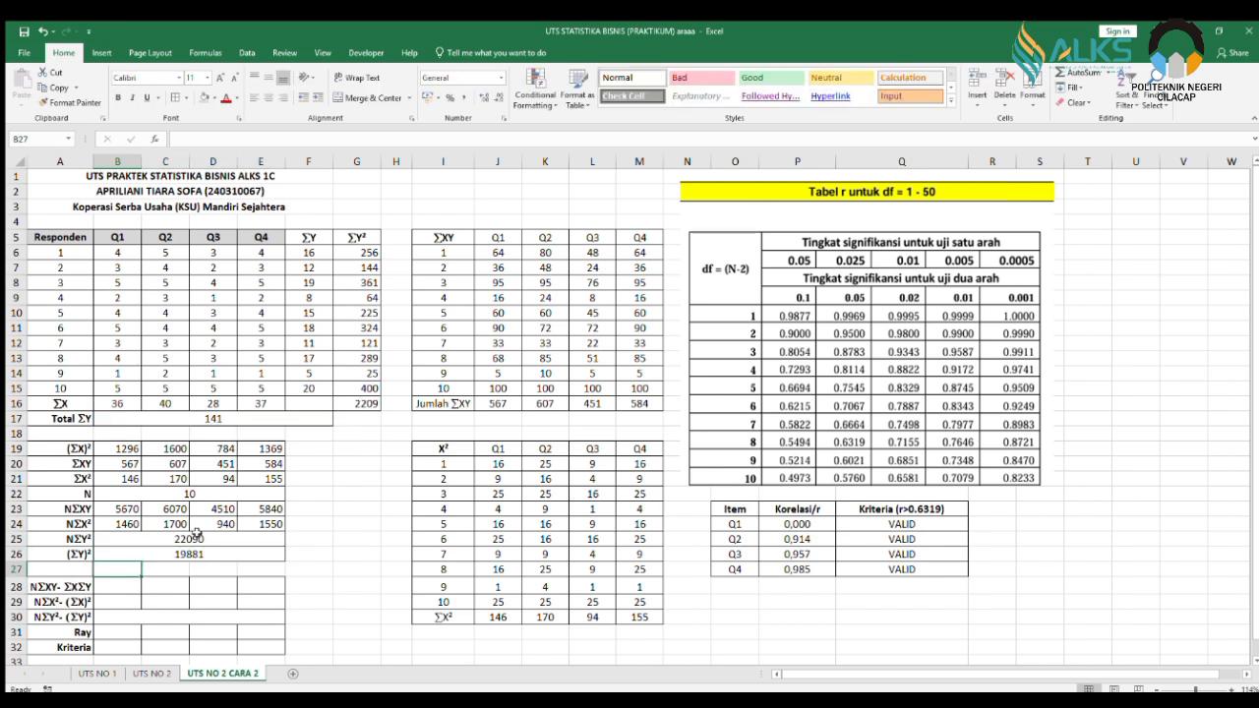
Calculate NΣXY-ΣXΣY for Q1 in B28 with =B23-B16*$B$17 and fill it across to E28.
scroll(197, 533, "down", 1)
left_click(117, 540)
type("=")
left_click(128, 463)
type("-")
left_click(130, 360)
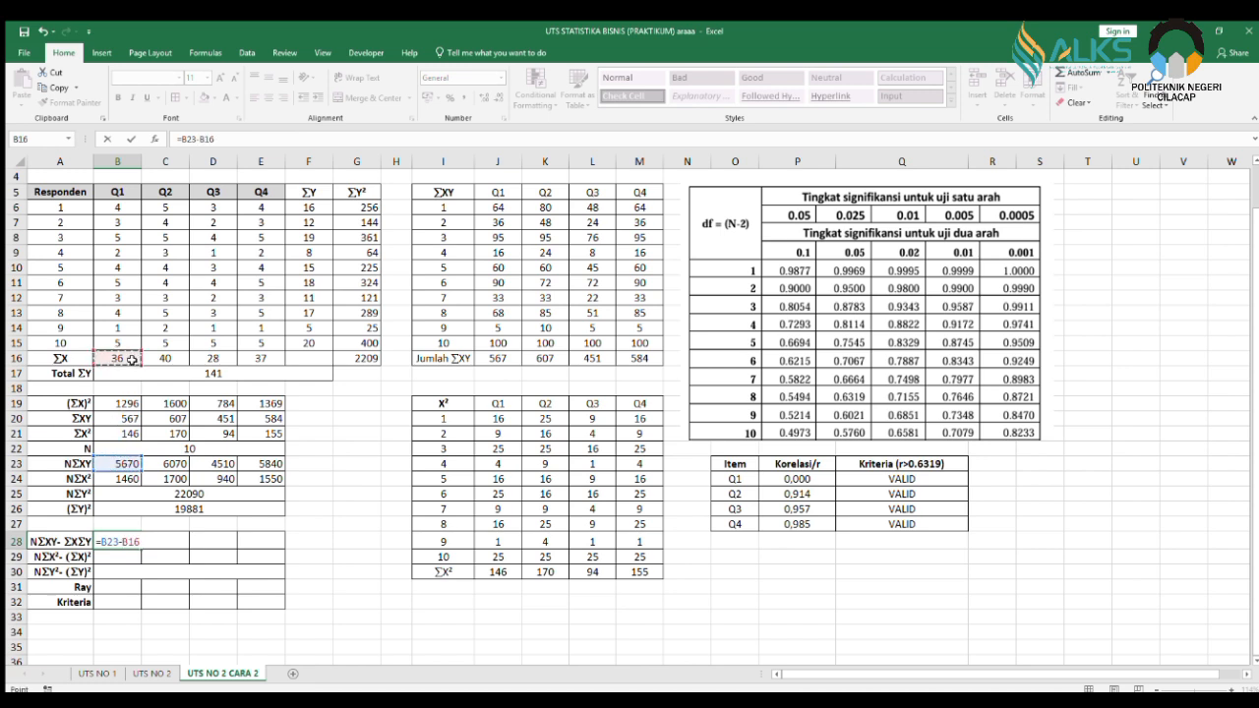
type("*")
left_click(172, 372)
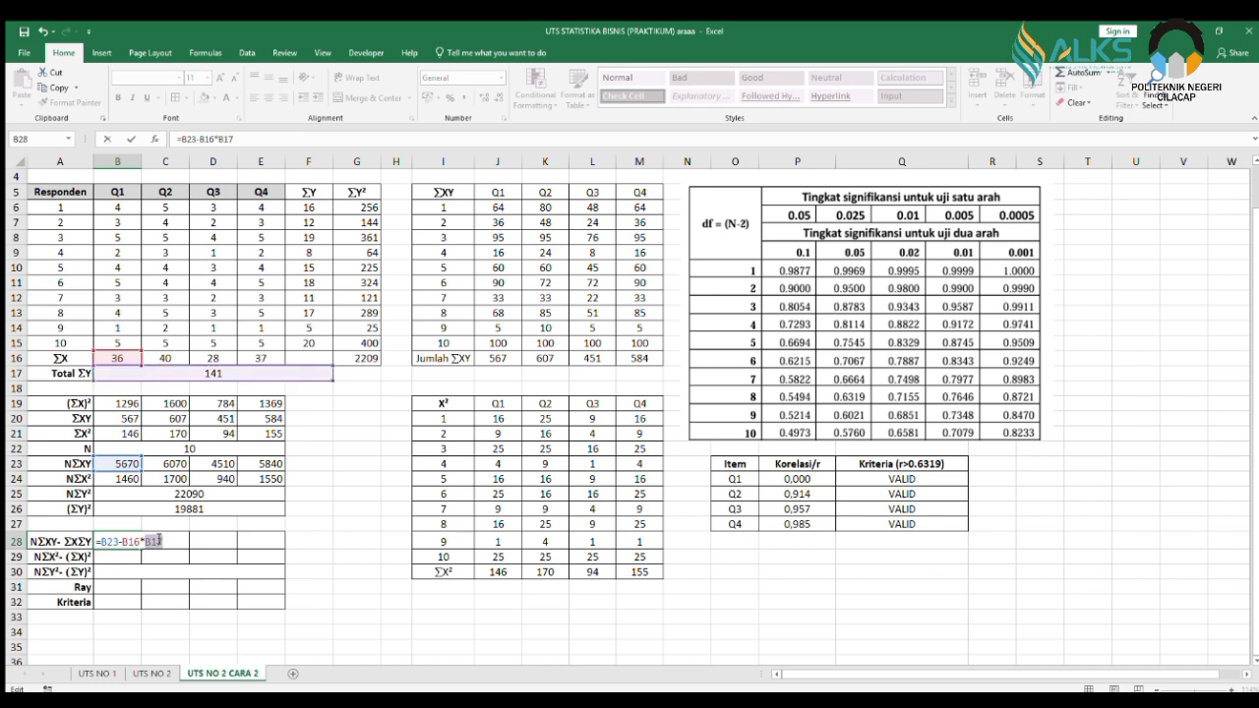
key("F4")
key("Return")
left_click(119, 539)
left_click_drag(142, 548, 267, 553)
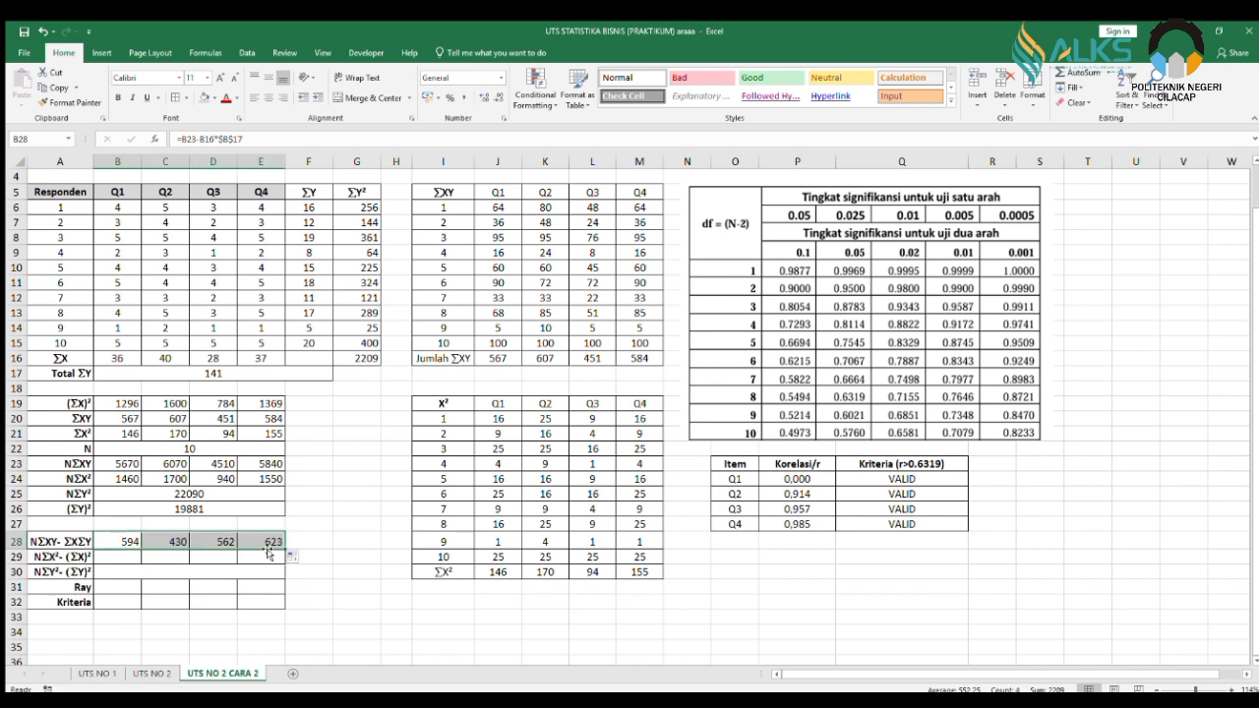
Calculate NΣX²-(ΣX)² for Q1 in B29 with =B24-B19 and fill it across to E29.
left_click(117, 556)
type("=")
left_click(102, 478)
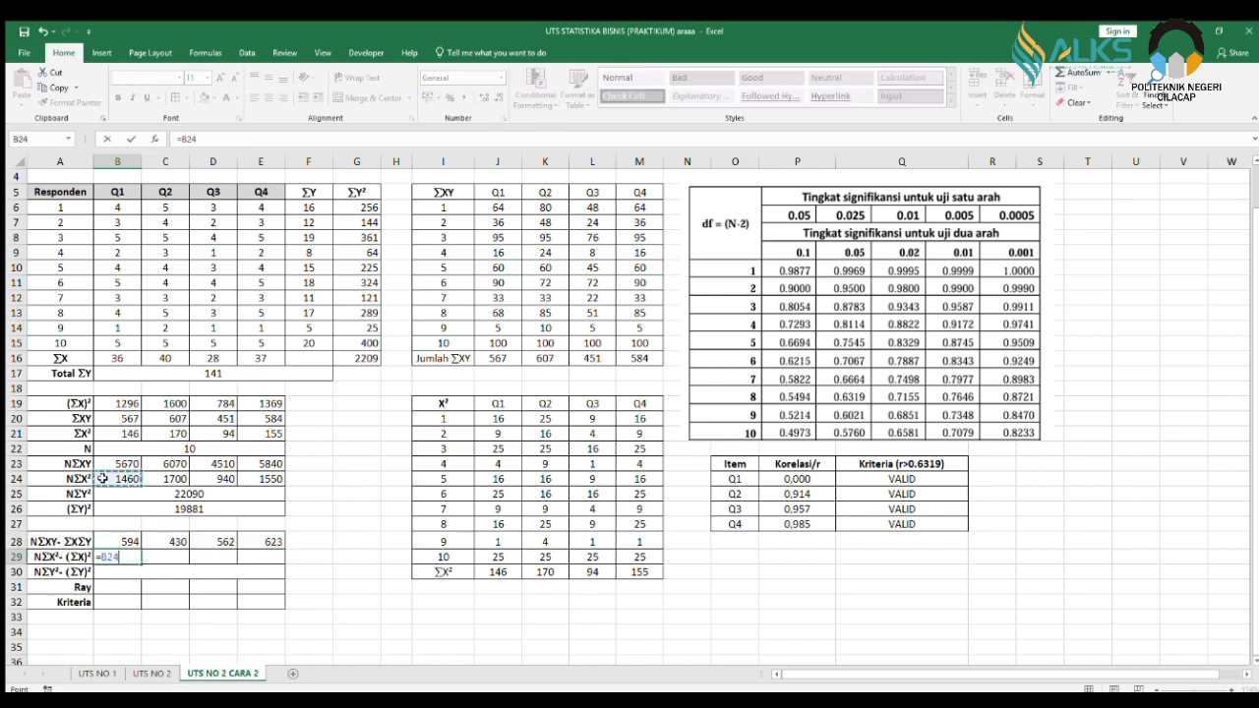
type("-")
left_click(114, 403)
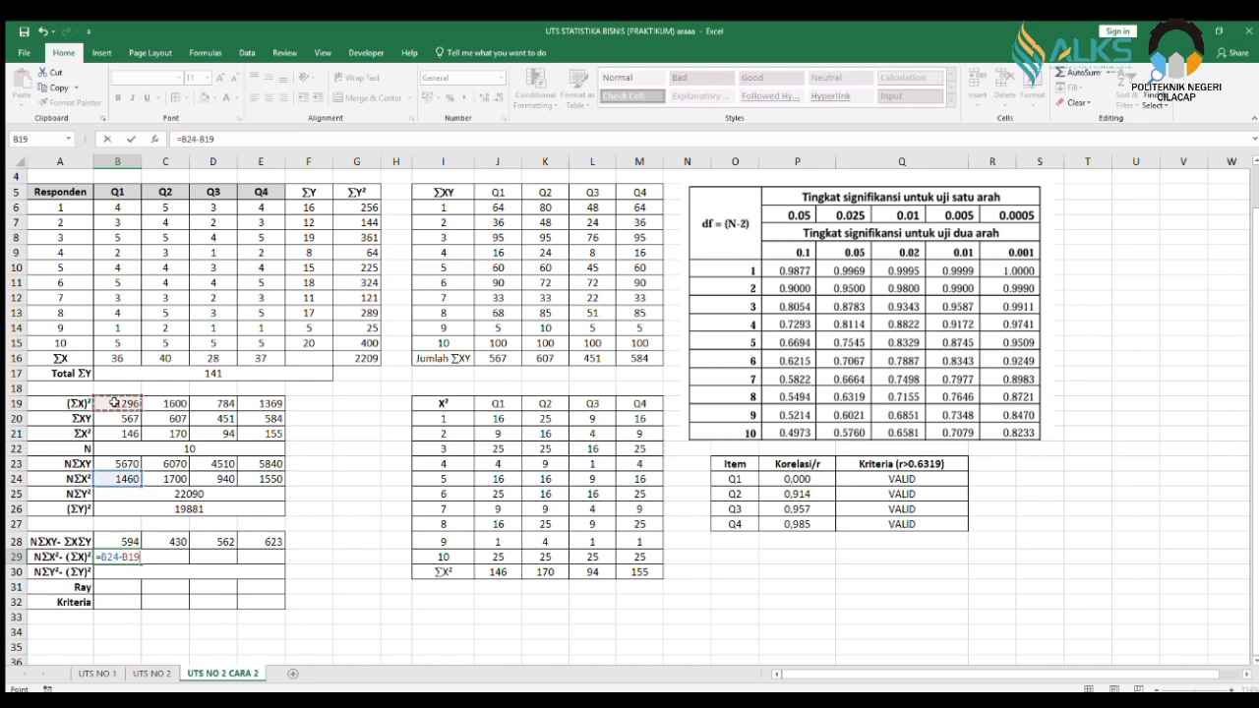
key("Return")
left_click(117, 556)
left_click_drag(140, 563, 263, 570)
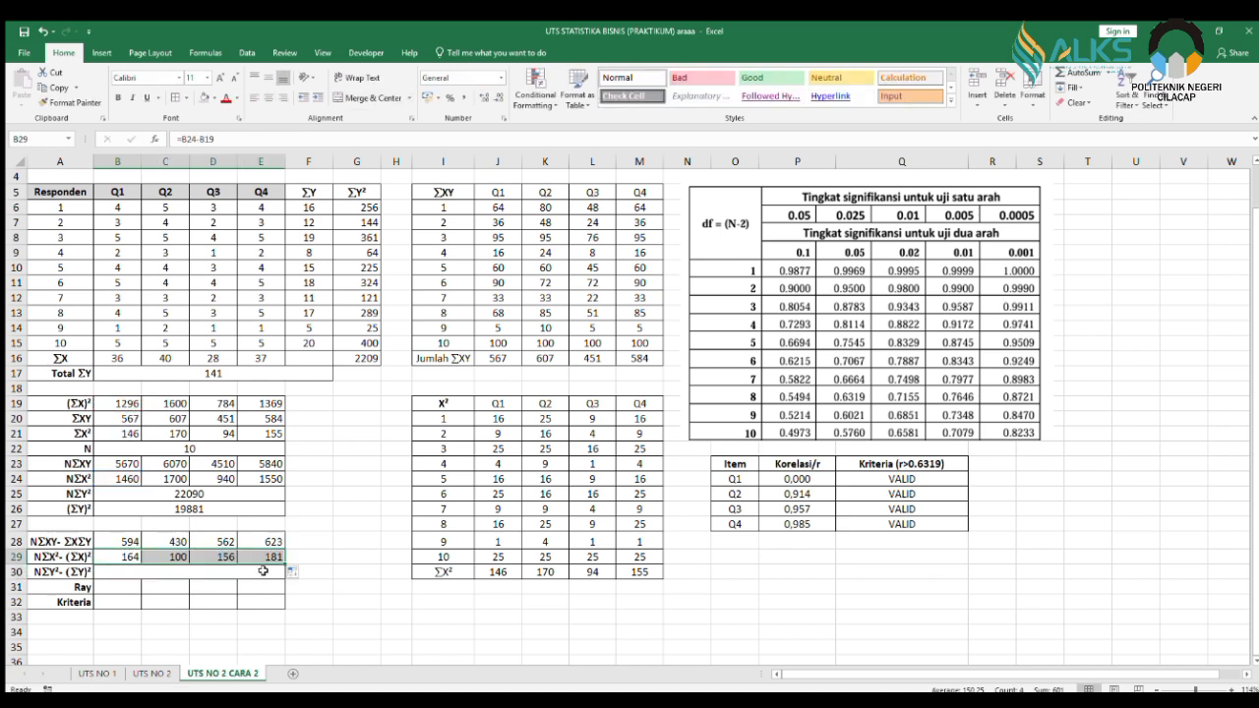
Calculate NΣY²-(ΣY)² in row 30 with =B25-B26.
left_click(117, 571)
type("=")
left_click(131, 493)
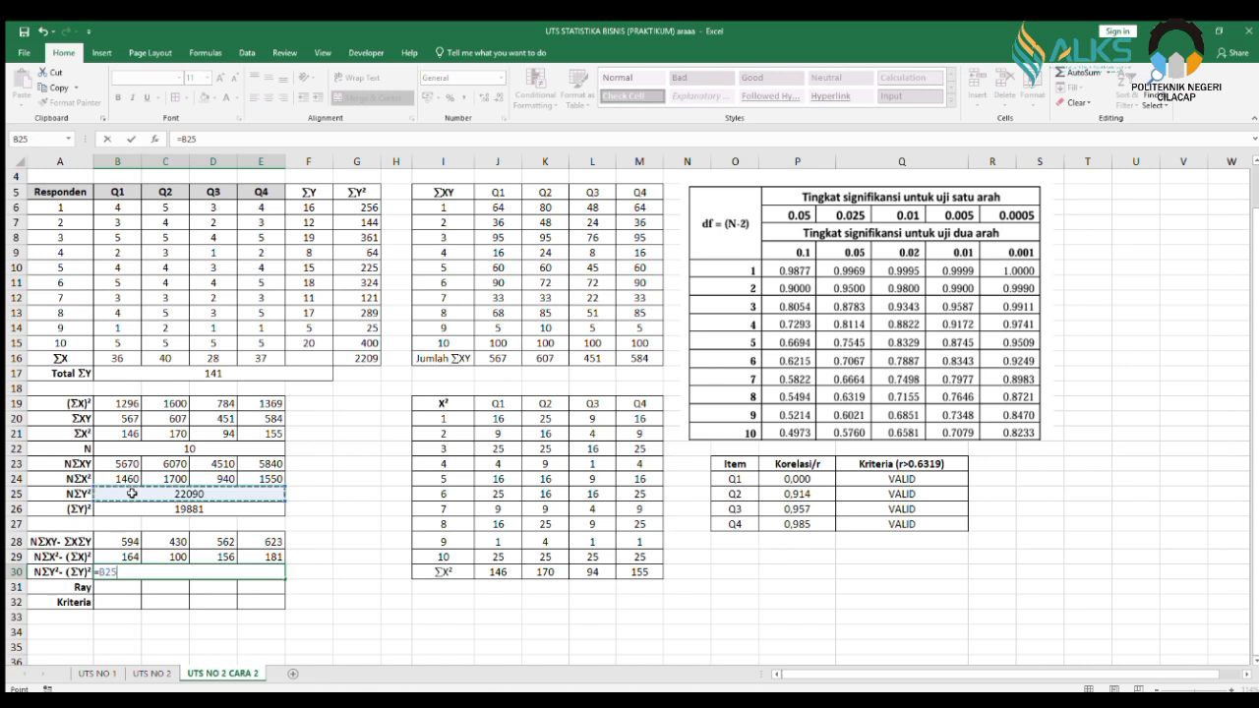
type("-")
left_click(142, 506)
key("Return")
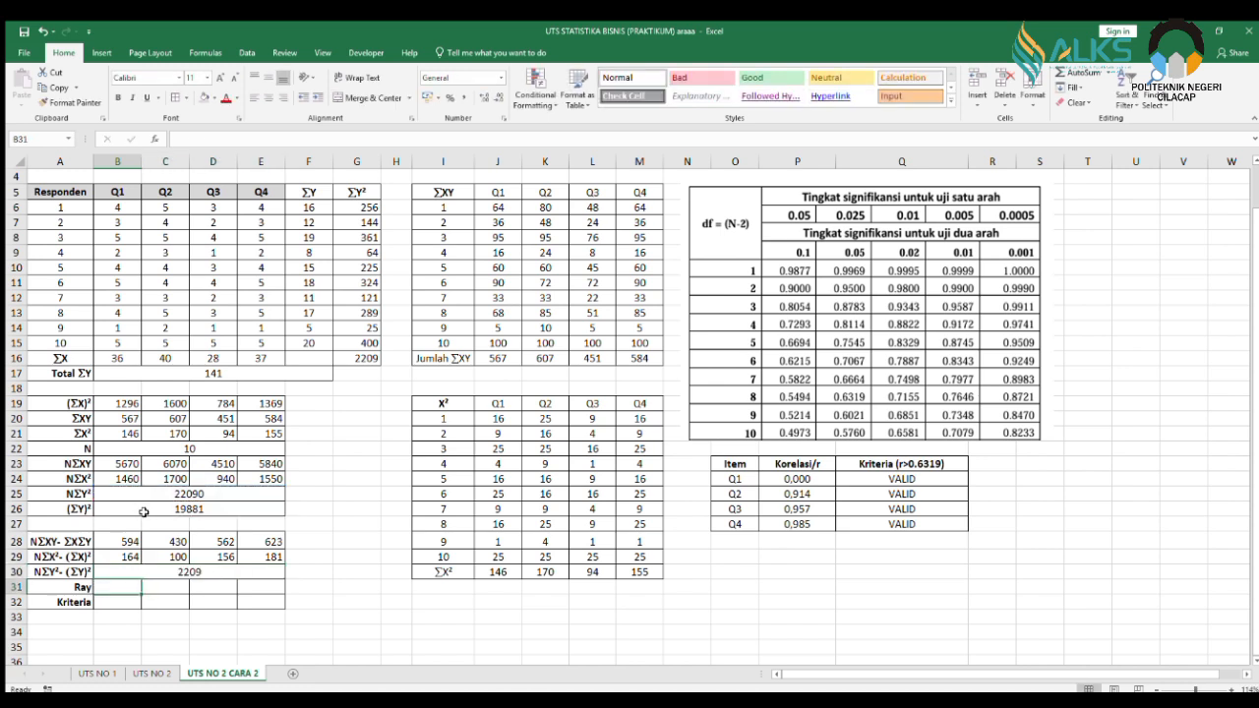
Calculate the Q1 correlation in the Ray row with =((B28)/SQRT(B29*$B$30)) in B31 and fill it across to E31.
type("=((")
left_click(132, 541)
type("/sq")
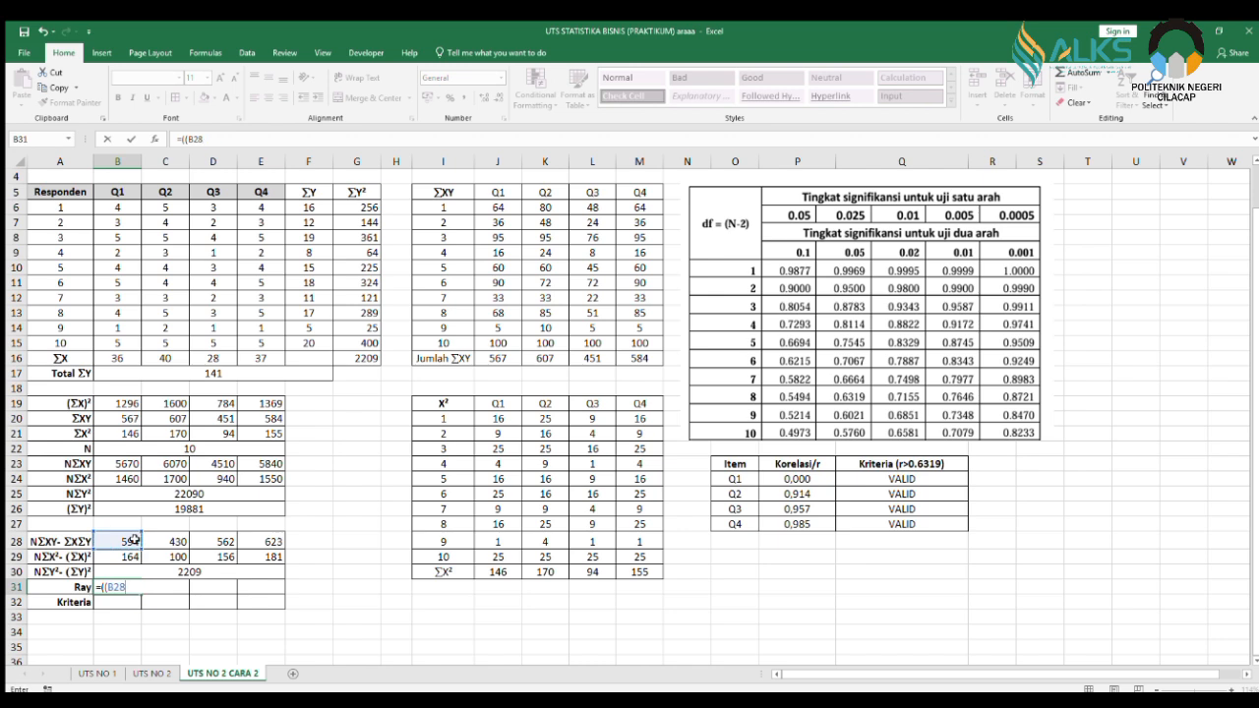
type("r")
key("Tab")
left_click(125, 559)
type("*")
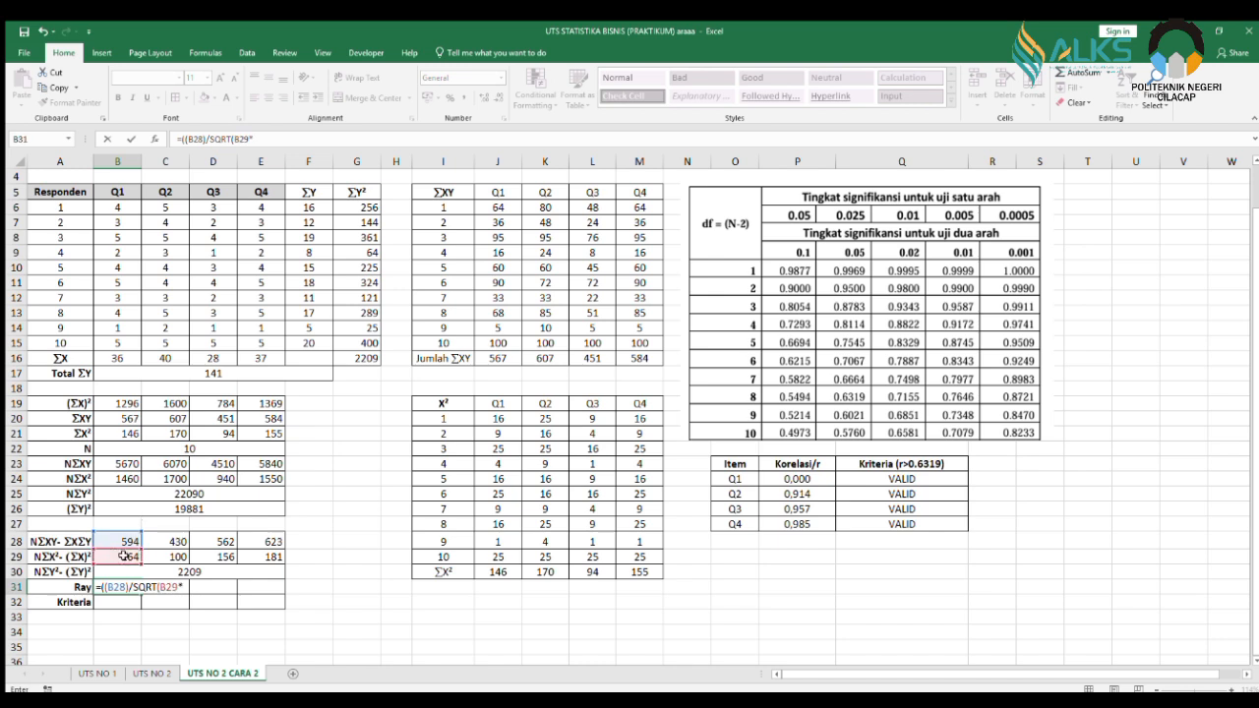
left_click(148, 575)
key("F4")
type("))")
key("Return")
left_click(118, 587)
left_click_drag(140, 594, 264, 597)
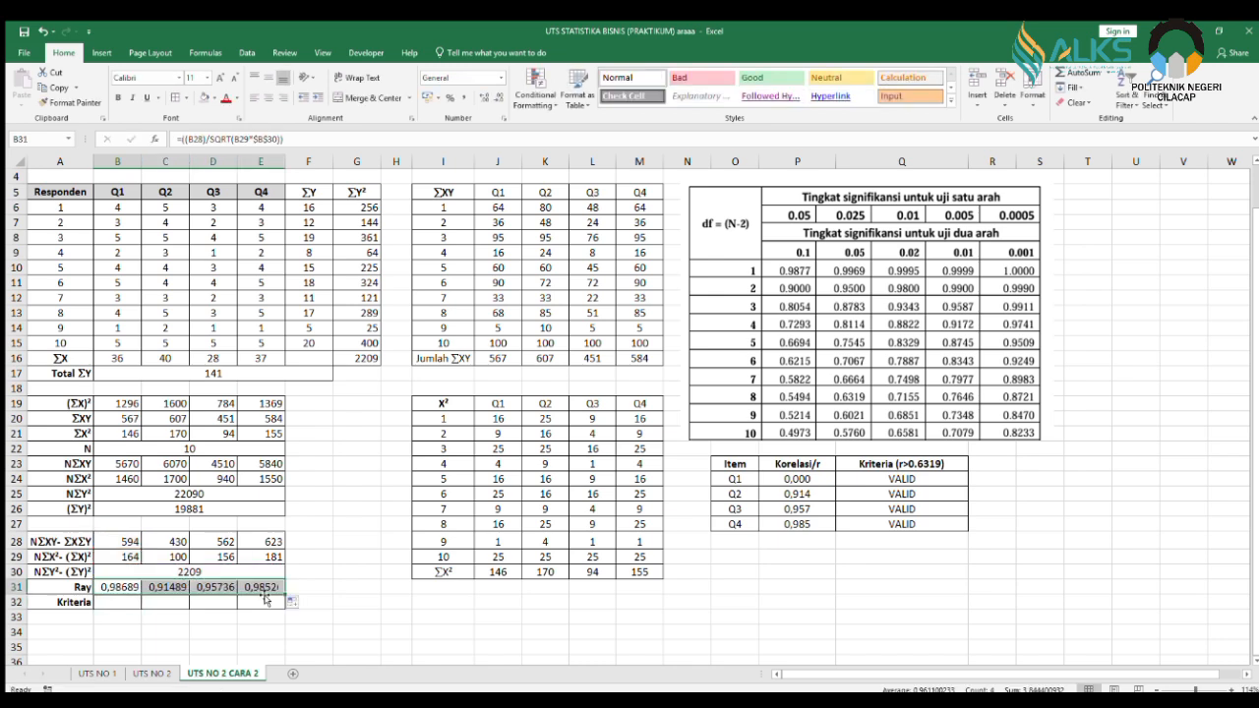
Enter VALID as the Kriteria for Q1 in B32 and fill it across to E32.
left_click(113, 601)
type("VALID")
key("Return")
left_click(113, 601)
left_click_drag(141, 608, 263, 615)
Link the Korelasi/r values of Q1 to Q4 in the item table to the Ray results in B31, C31, D31 and E31.
left_click(798, 479)
type("=")
left_click(128, 590)
key("Return")
type("=")
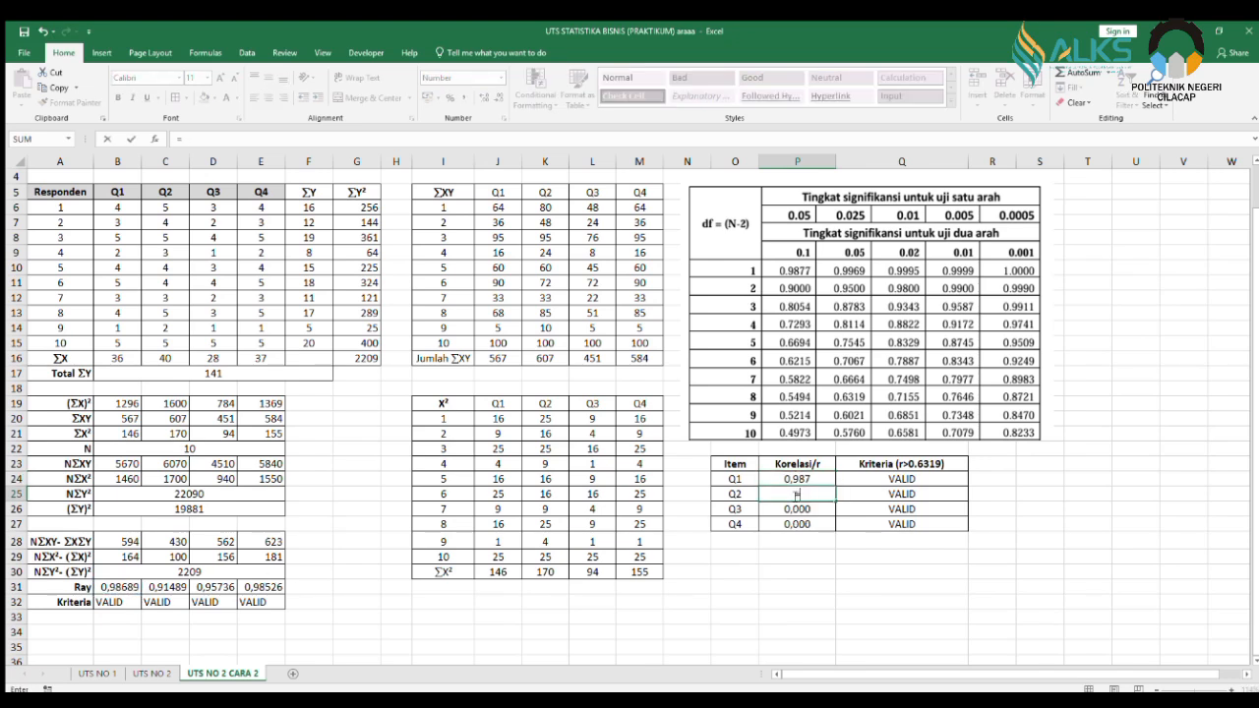
left_click(165, 587)
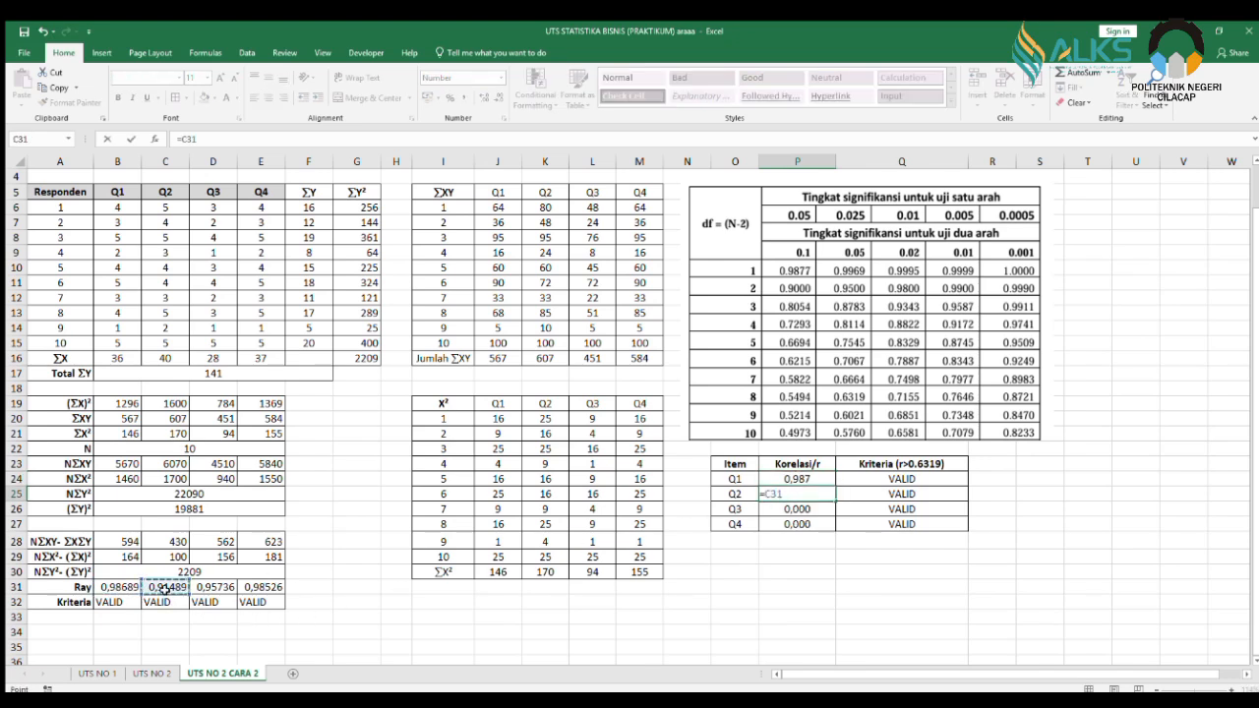
key("Return")
type("=")
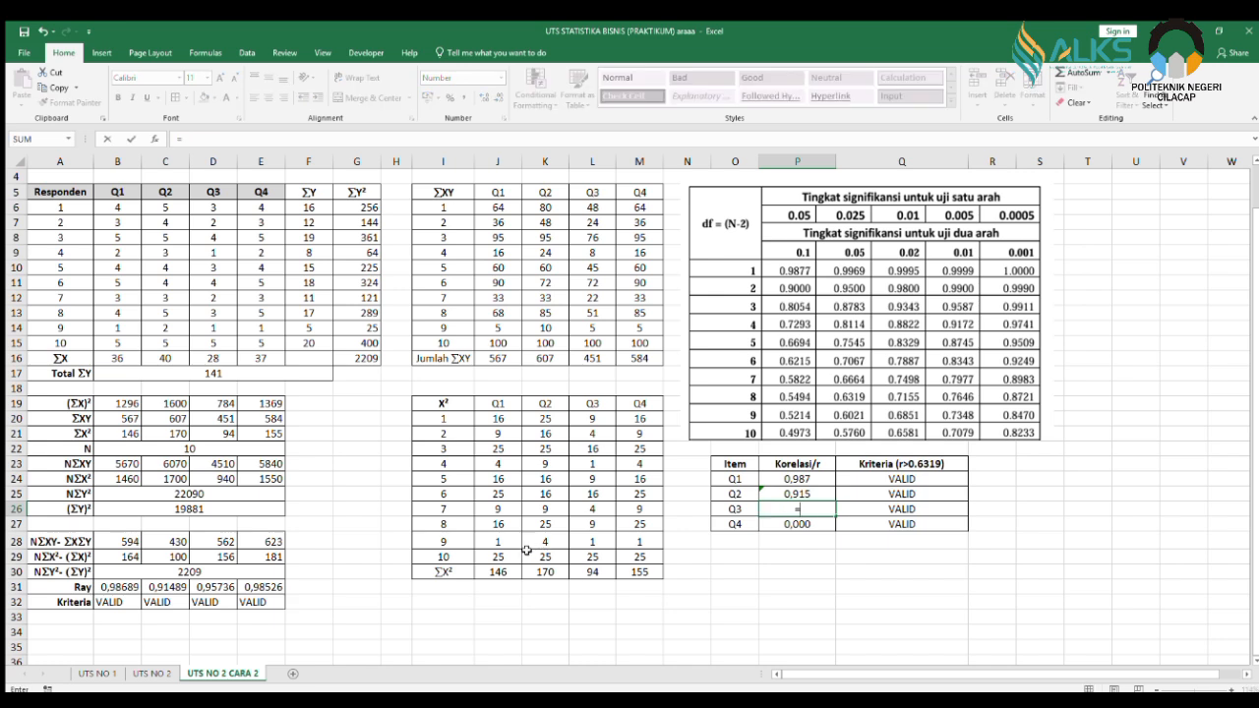
left_click(218, 587)
key("Return")
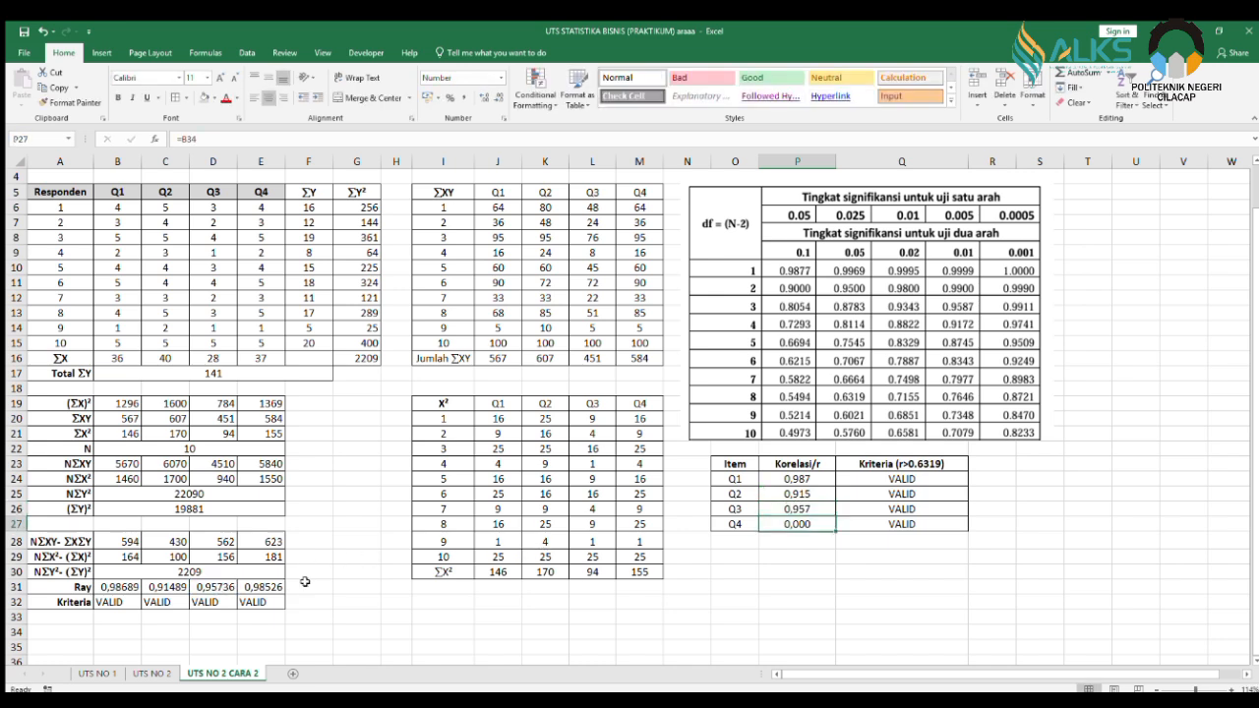
type("=")
left_click(253, 587)
key("Return")
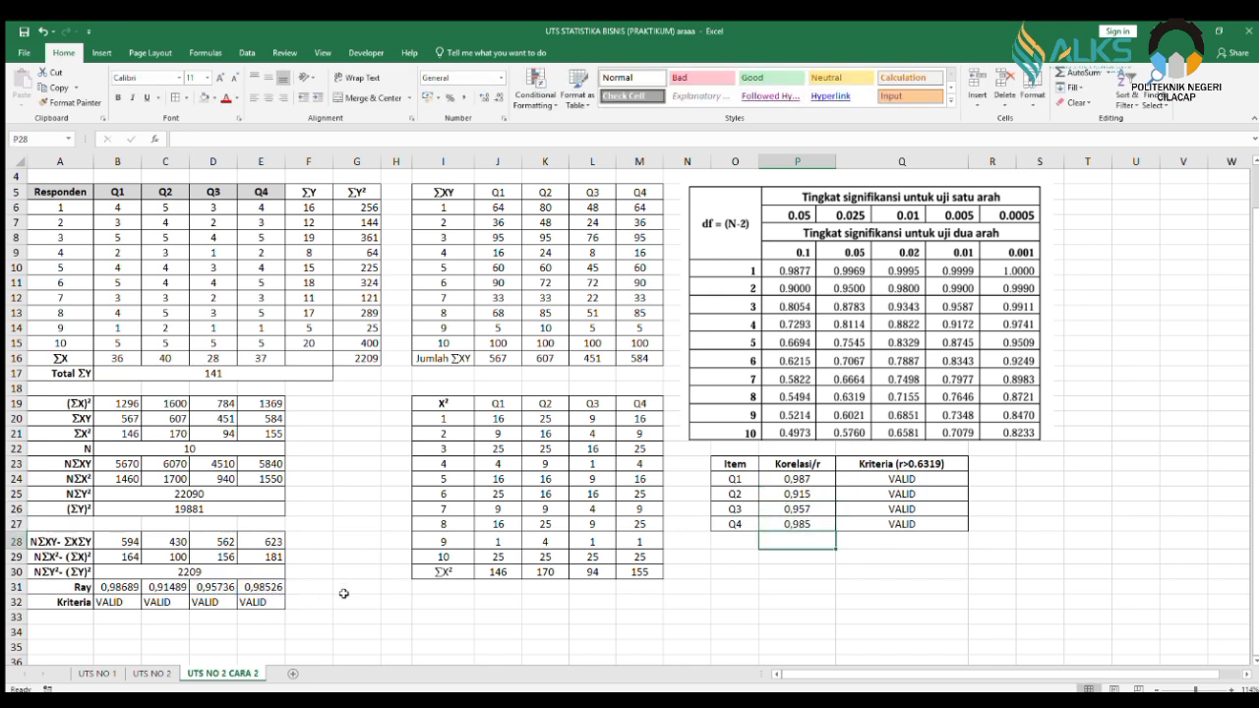
Paste the copied content at O29, below the item correlation table.
left_click(740, 557)
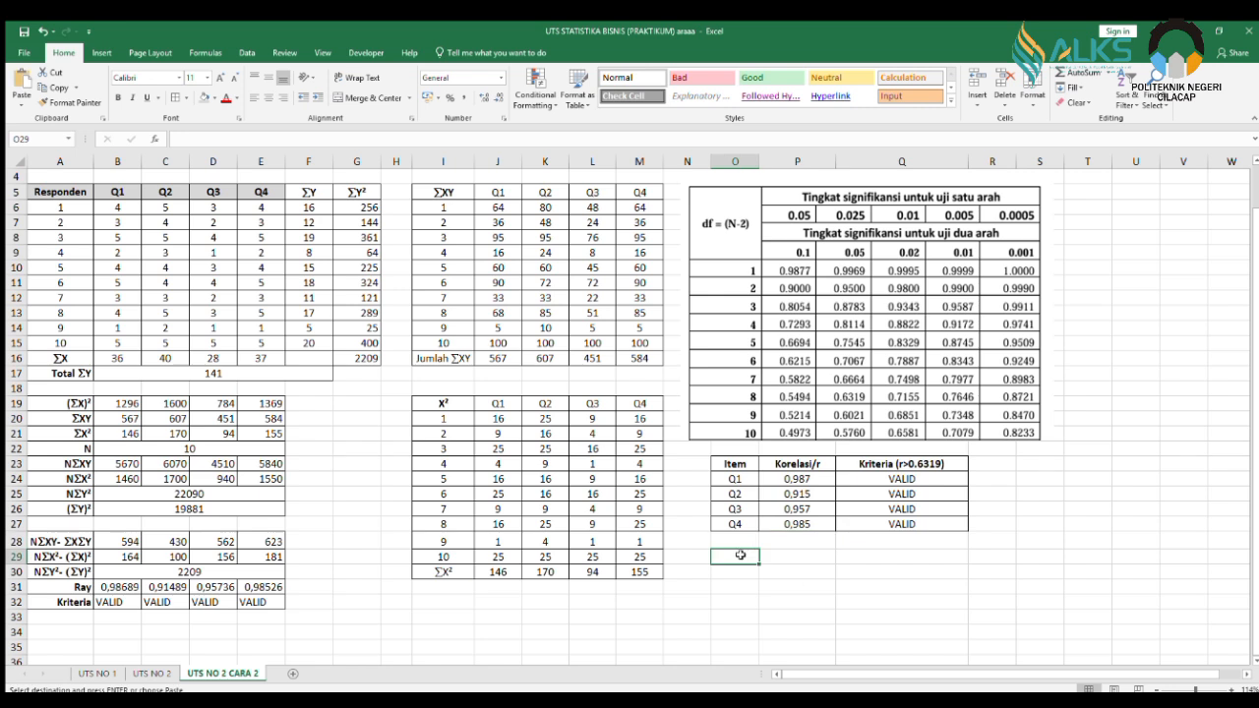
key("ctrl+v")
left_click(1002, 617)
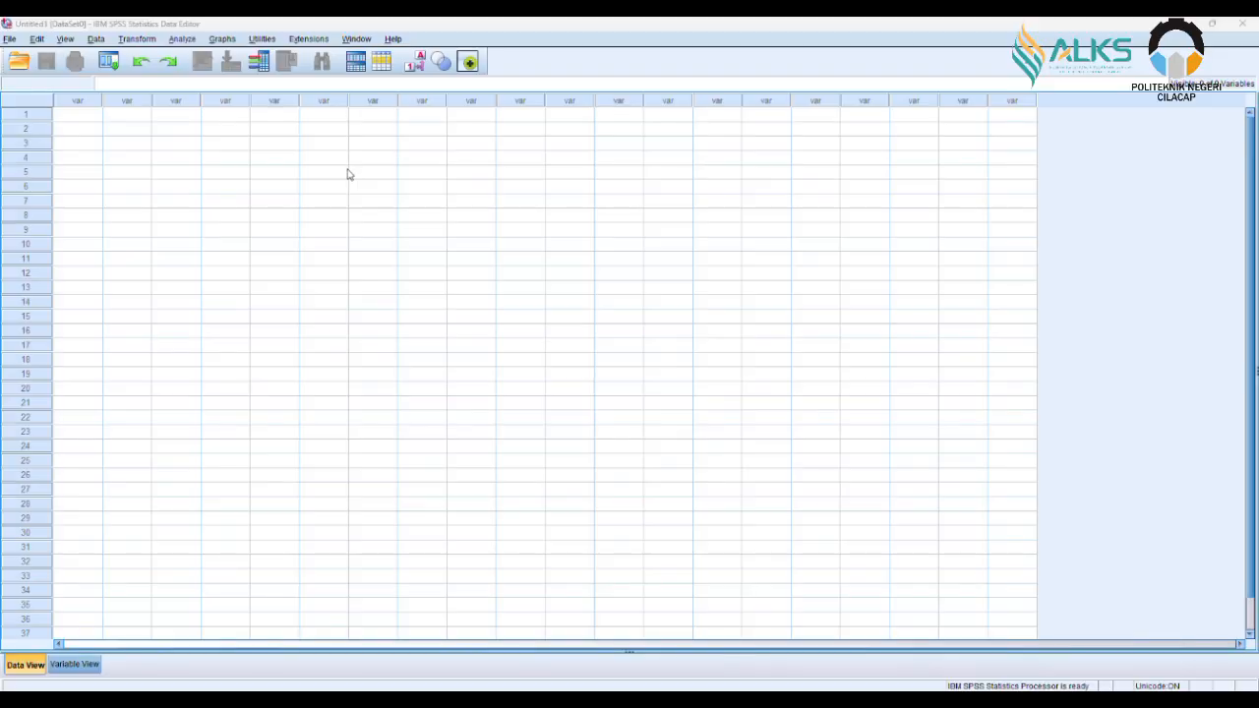
In the empty SPSS data set, define five variables named Q1, Q2, Q3, Q4 and TOTAL_SKOR.
left_click(73, 665)
left_click(100, 98)
type("Q")
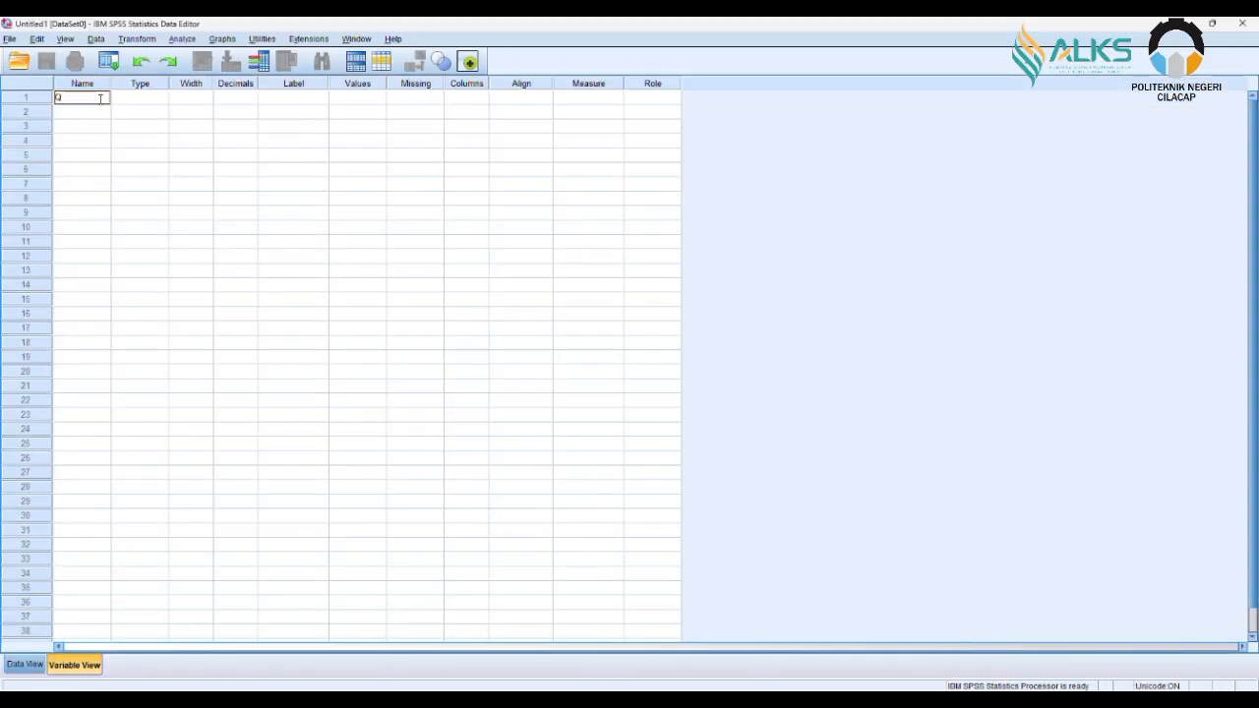
type("1")
key("Return")
type("Q2")
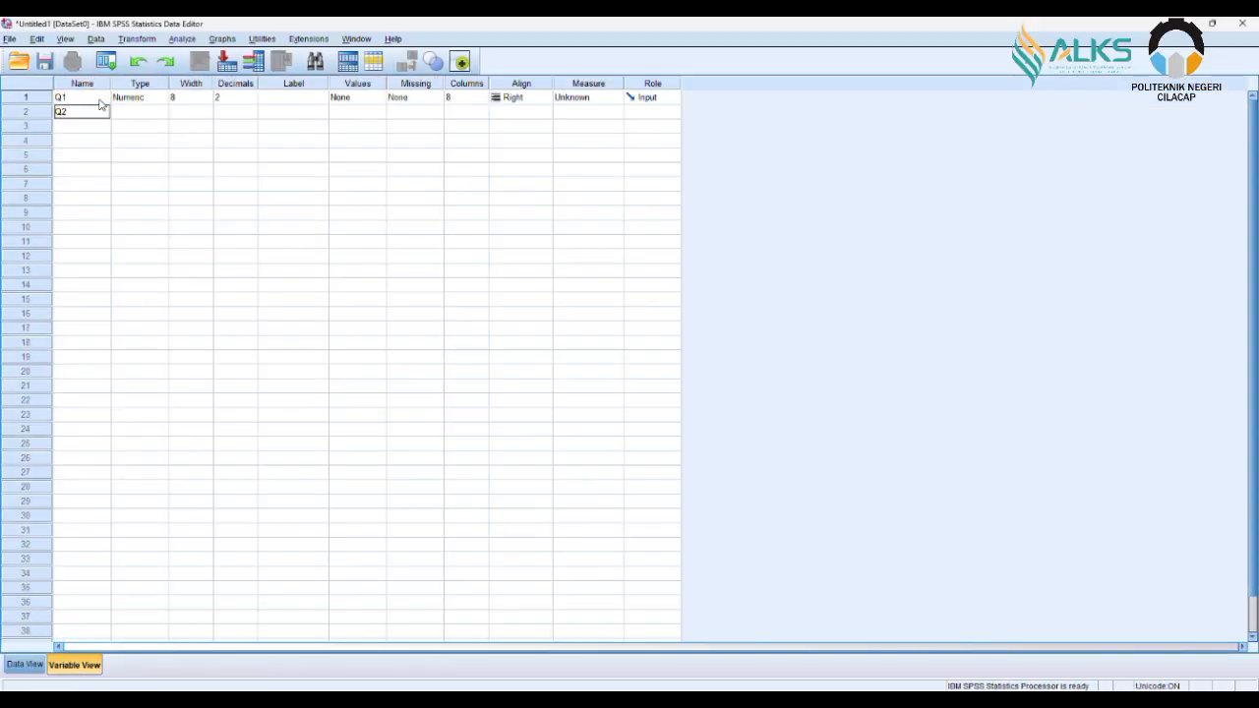
key("Return")
type("Q3")
key("Return")
type("Q4")
key("Return")
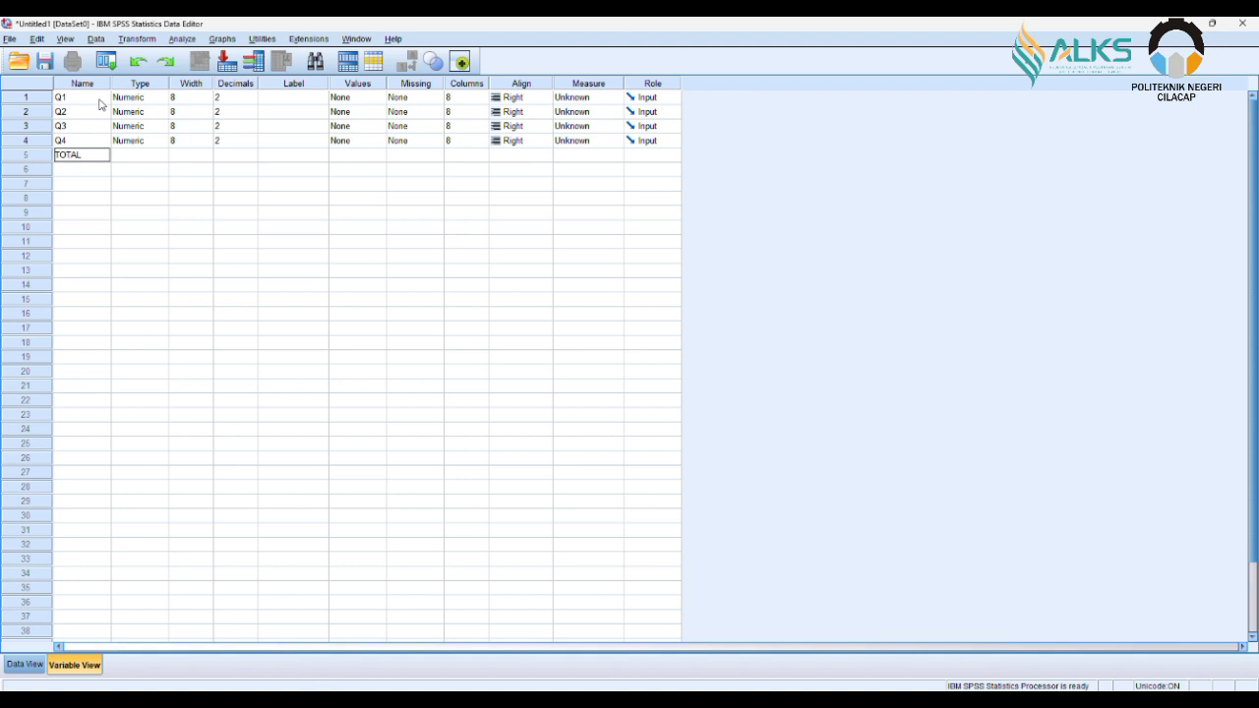
type("TOTAL_SKOR")
key("Return")
Set the measurement level of Q1 to Q4 and TOTAL_SKOR to Nominal and show the empty data sheet.
left_click(588, 155)
left_click(580, 118)
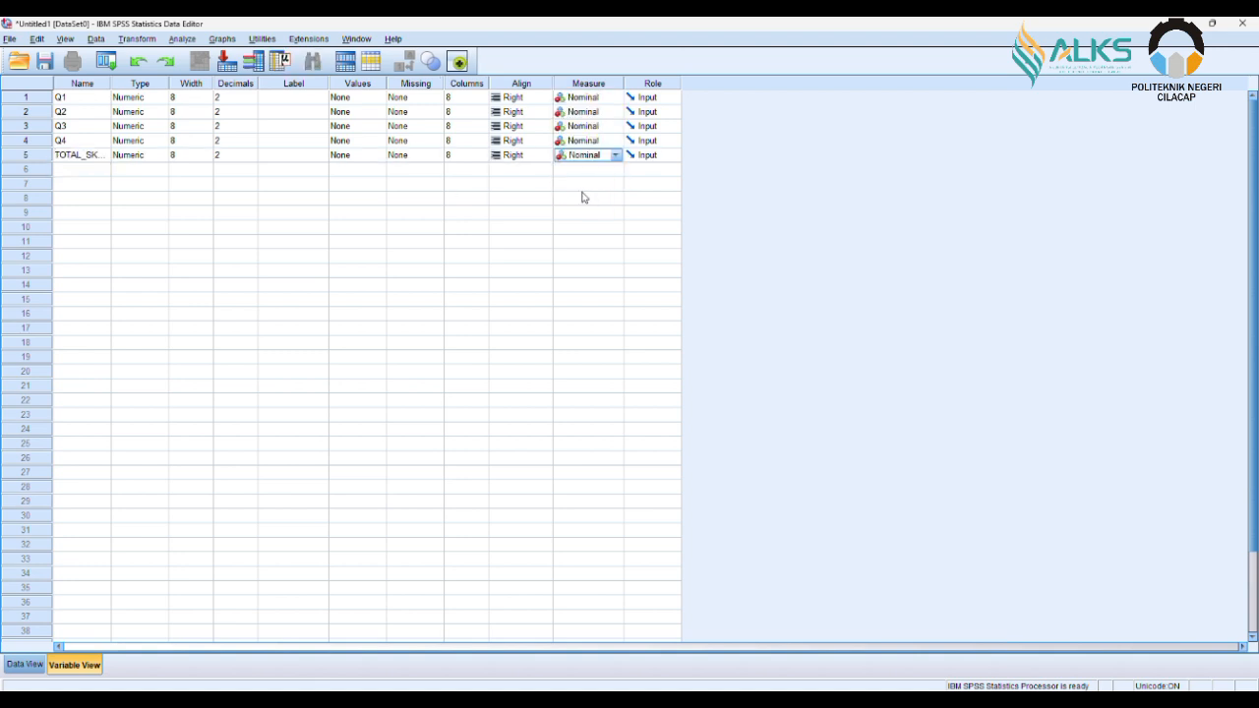
left_click(25, 664)
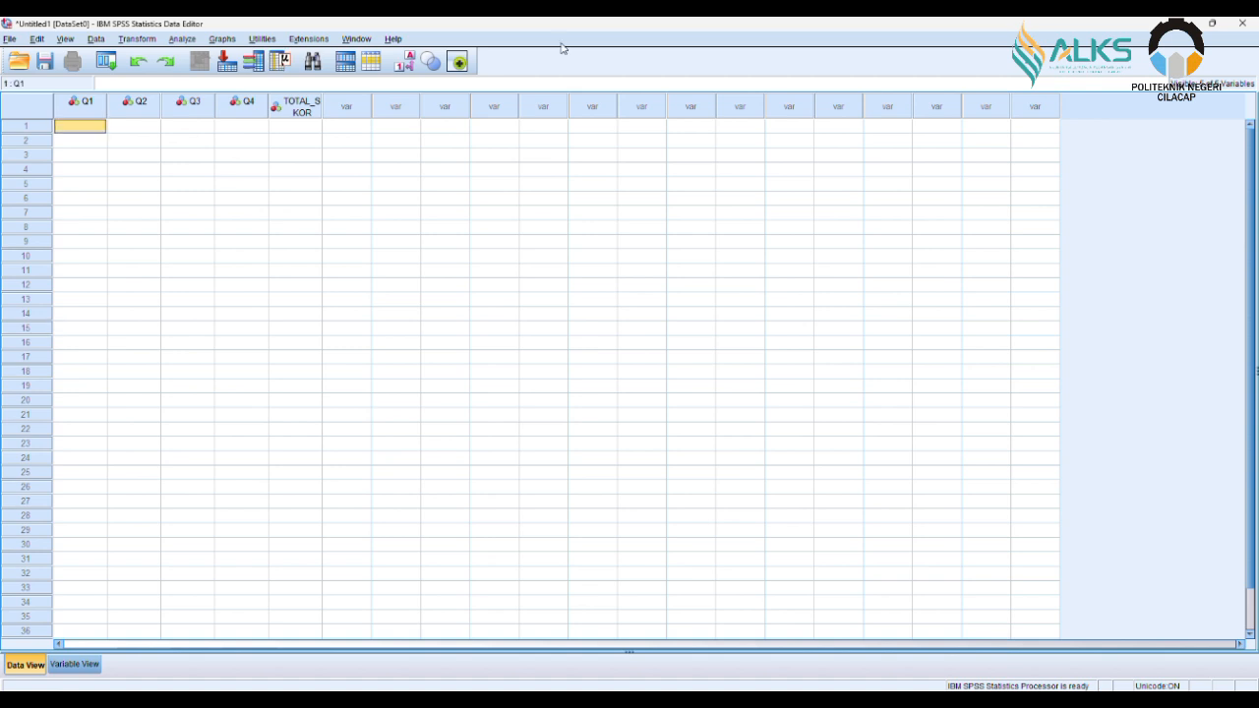
Paste the copied scores into the data sheet, starting at the first row of Q1.
right_click(85, 125)
left_click(117, 200)
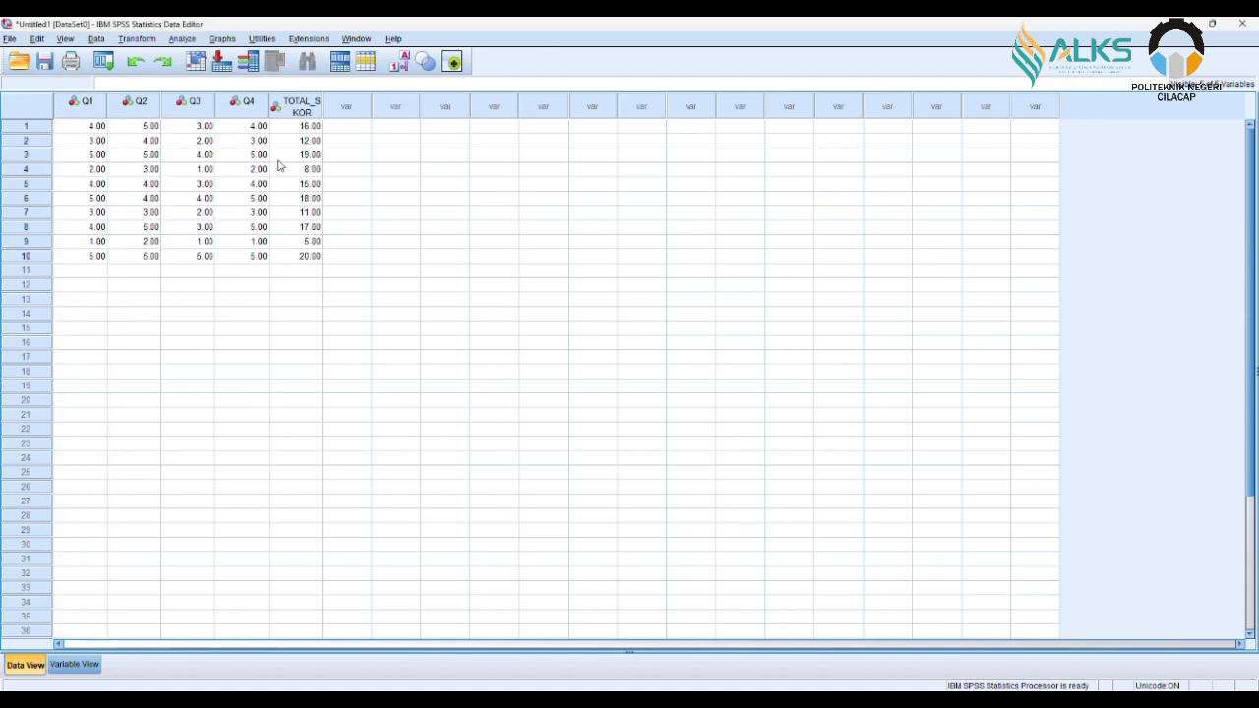
Run a Reliability Analysis with the Alpha model on Q1, Q2, Q3, Q4 and TOTAL_SKOR.
left_click(184, 39)
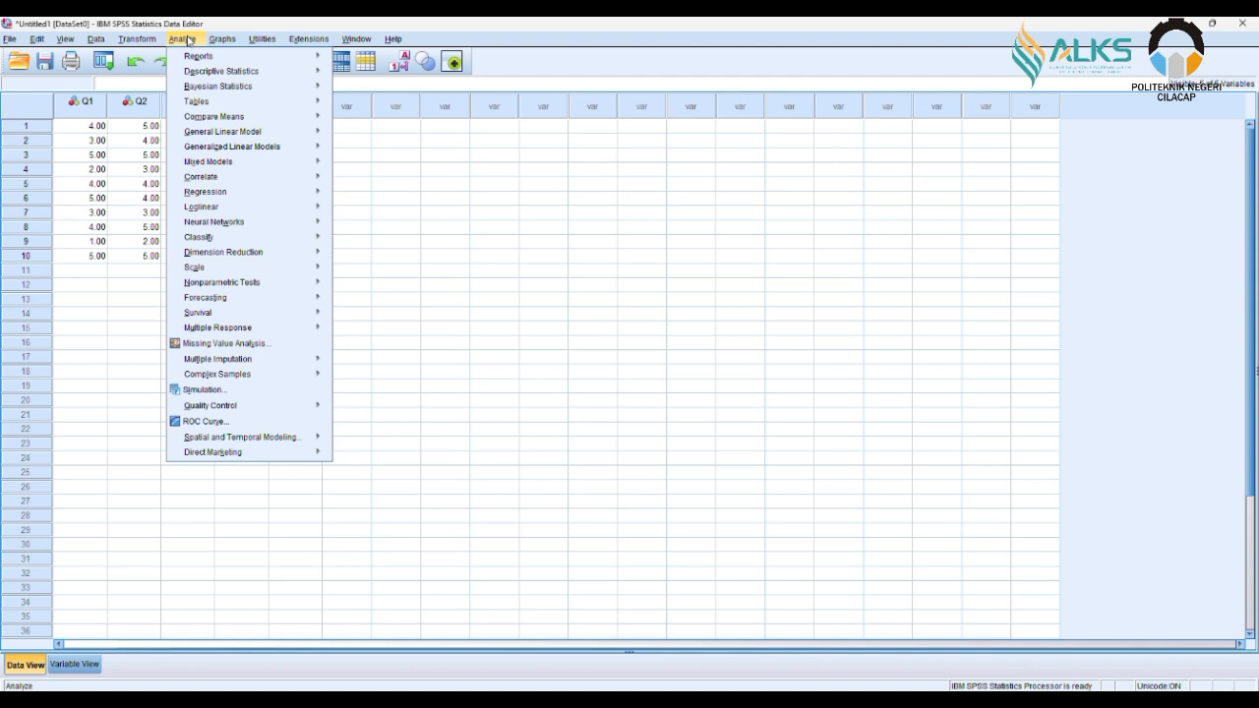
mouse_move(253, 267)
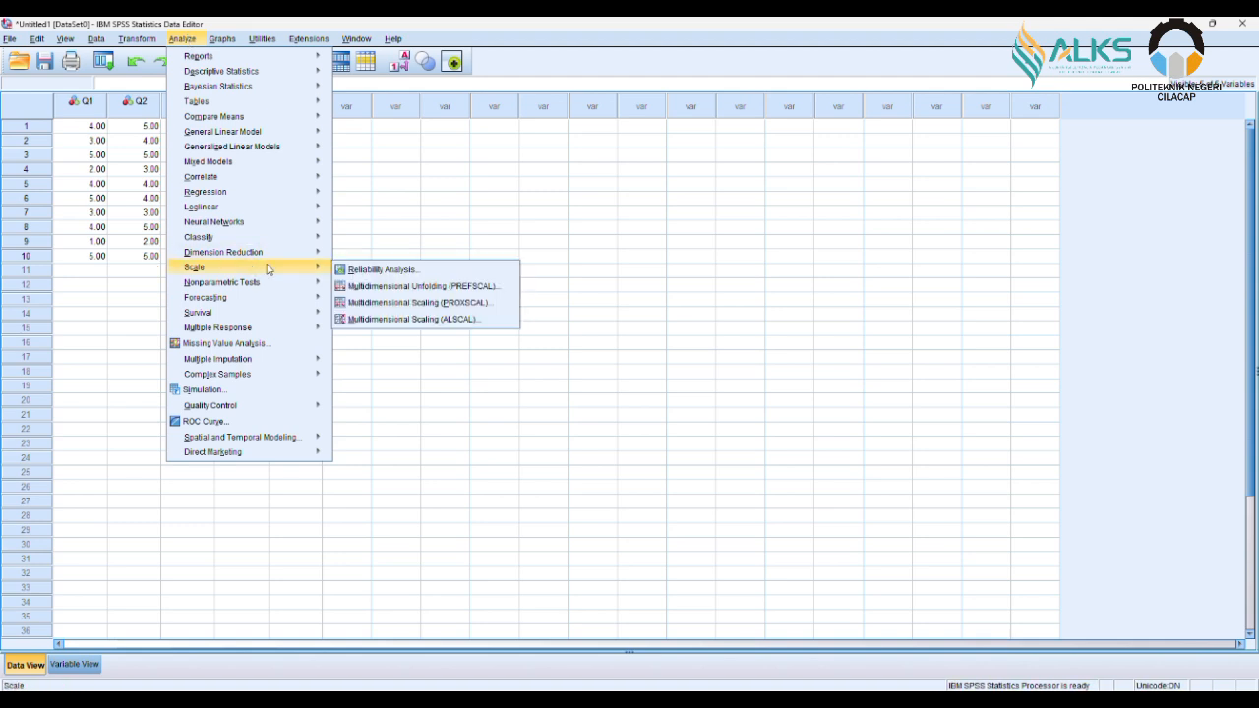
left_click(351, 268)
left_click(546, 339)
key("shift+Home")
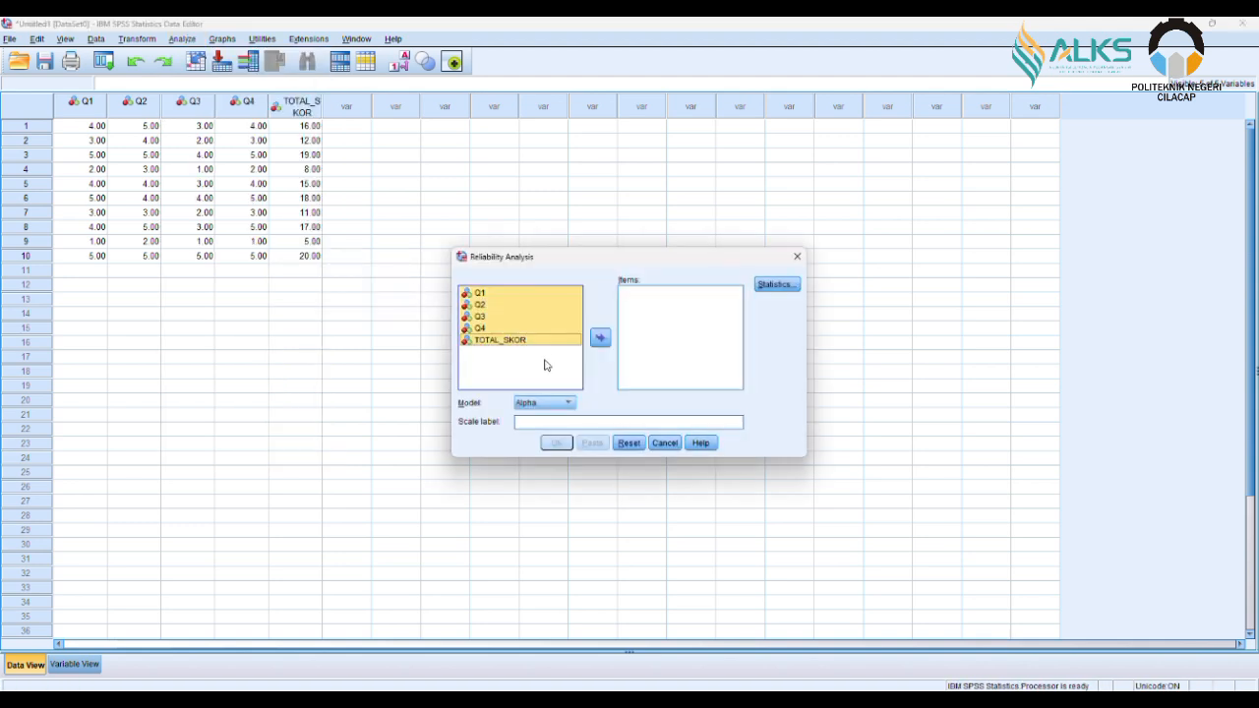
left_click(600, 338)
left_click(556, 443)
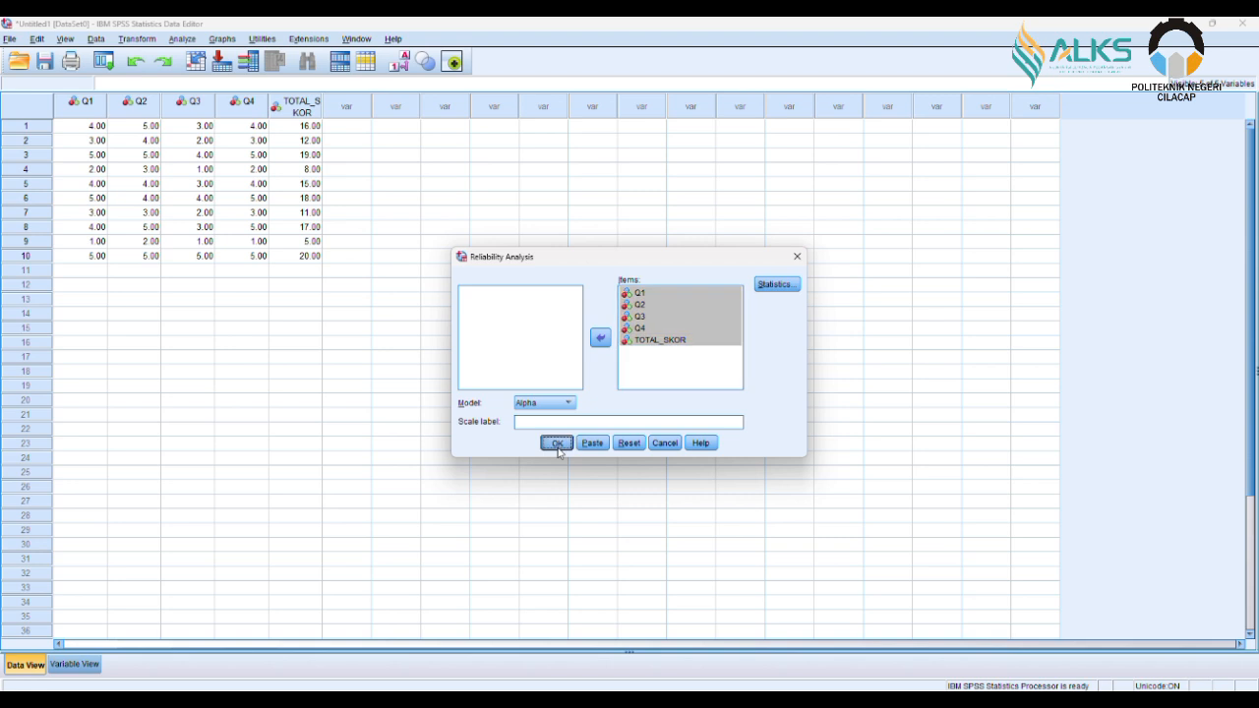
left_click(539, 366)
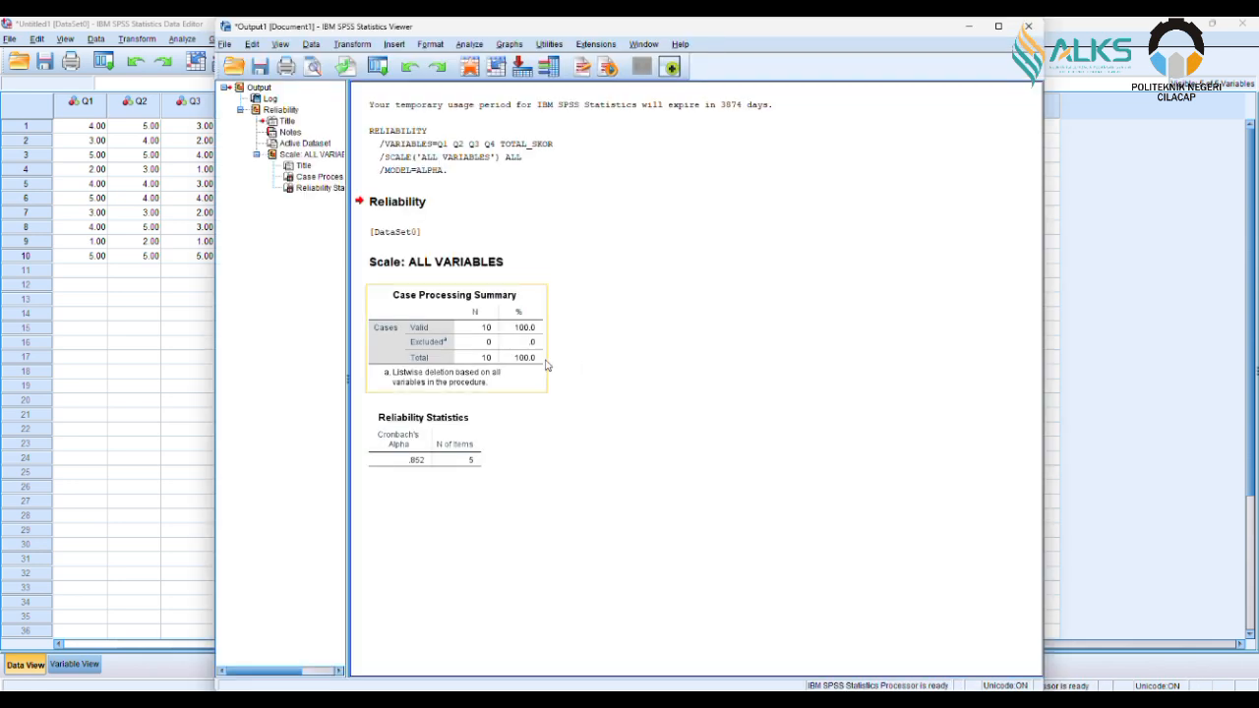
Return to the data sheet and run two-tailed Pearson Bivariate Correlations on Q1, Q2, Q3, Q4 and TOTAL_SKOR, flagging significant correlations.
left_click(968, 26)
left_click(183, 38)
mouse_move(305, 177)
left_click(364, 178)
left_click(529, 312)
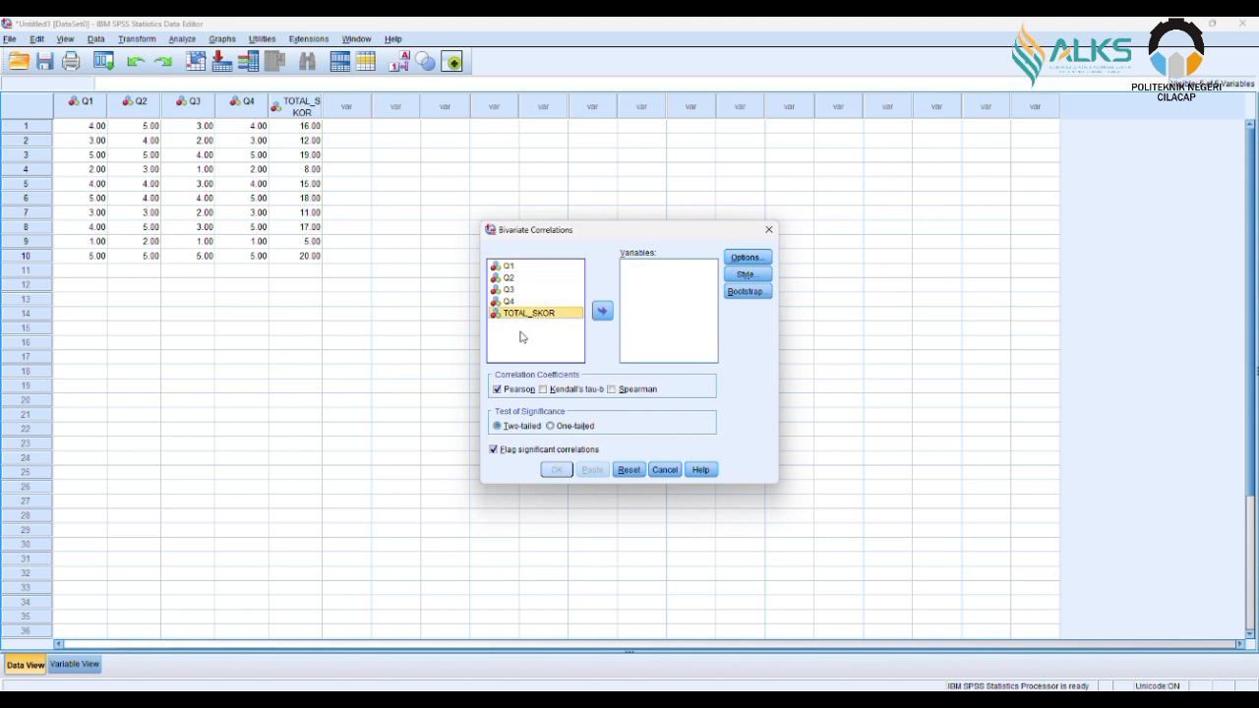
left_click(508, 266, "shift")
left_click(602, 311)
left_click(556, 469)
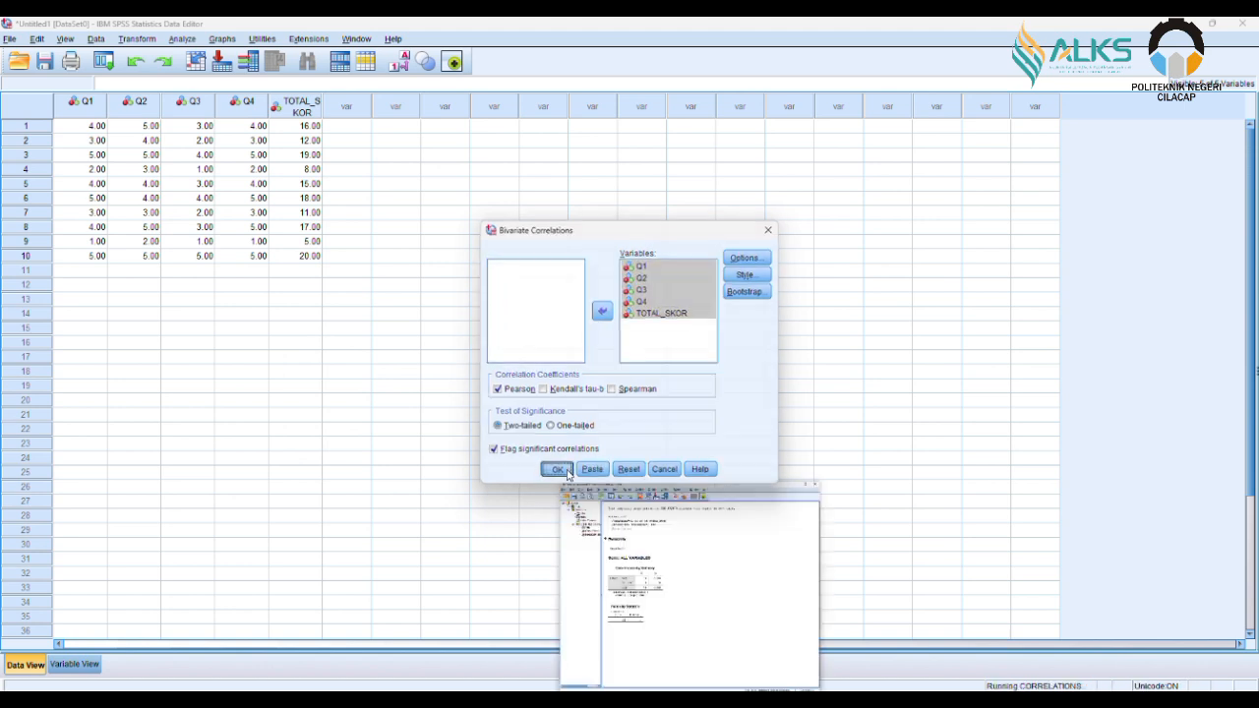
Examine the reliability tables and the Correlations table of Q1 to Q4 and TOTAL_SKOR in the output.
scroll(445, 270, "up", 3)
left_click(445, 270)
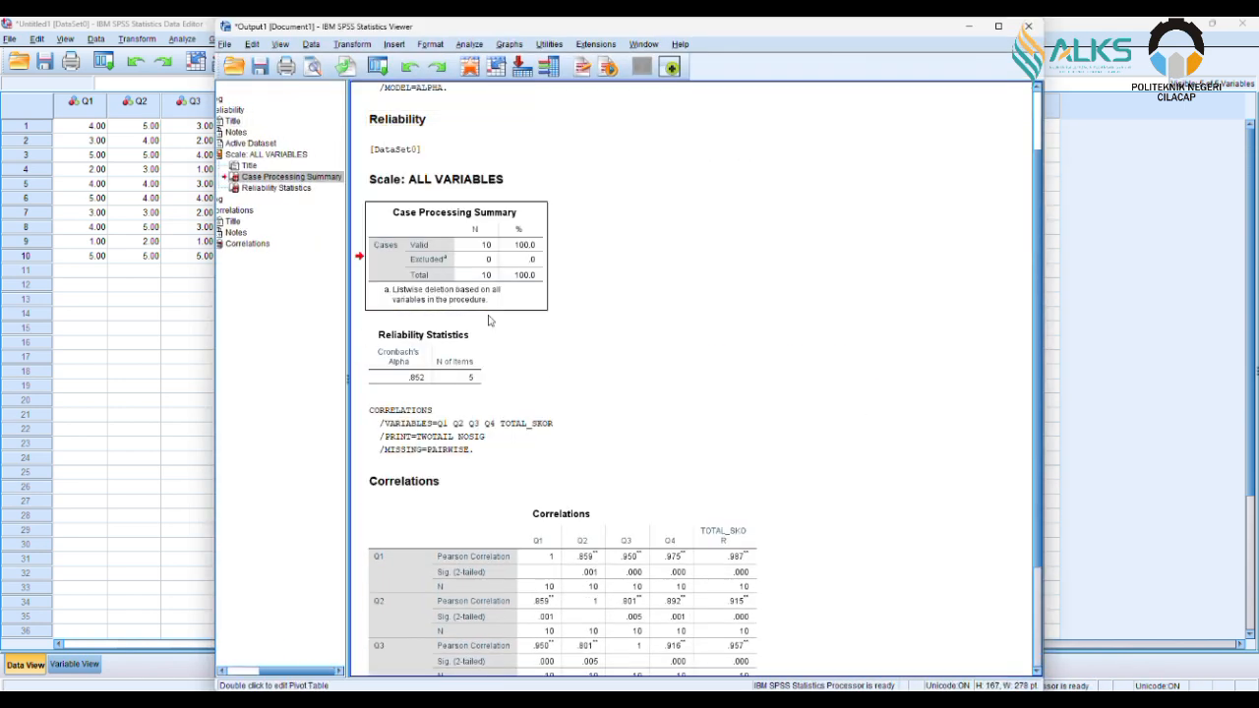
scroll(528, 362, "down", 3)
left_click(440, 405)
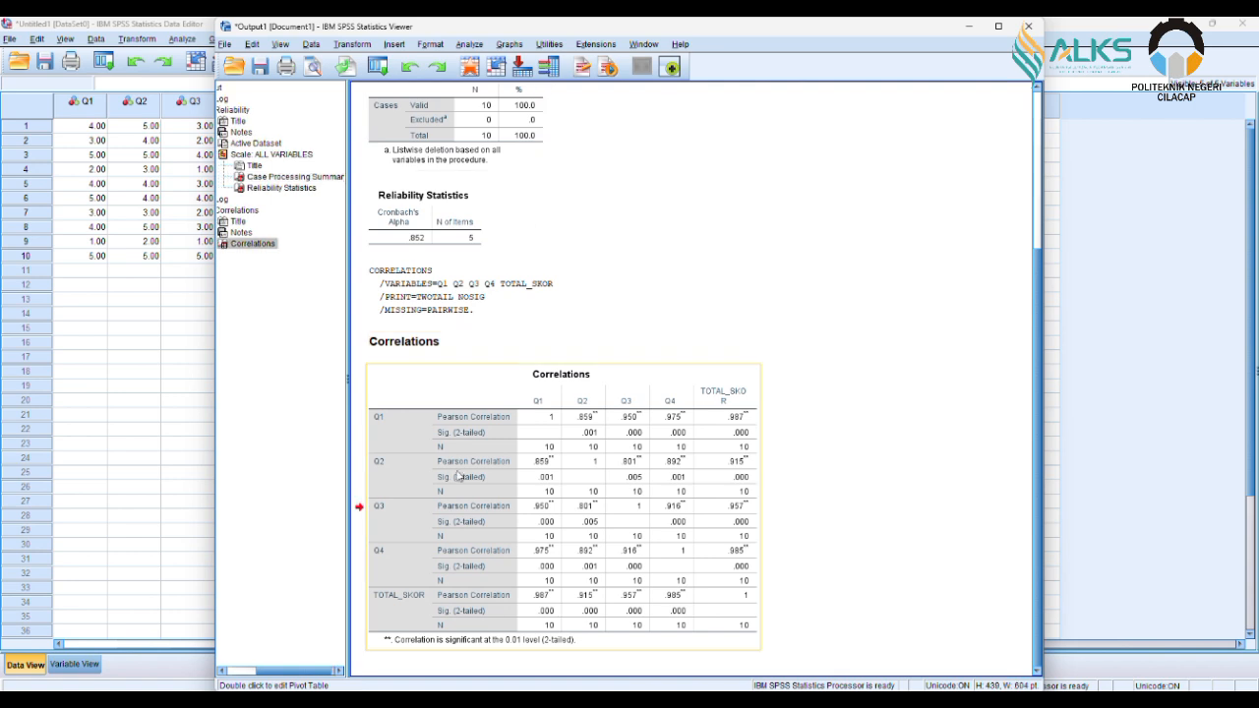
left_click(765, 653)
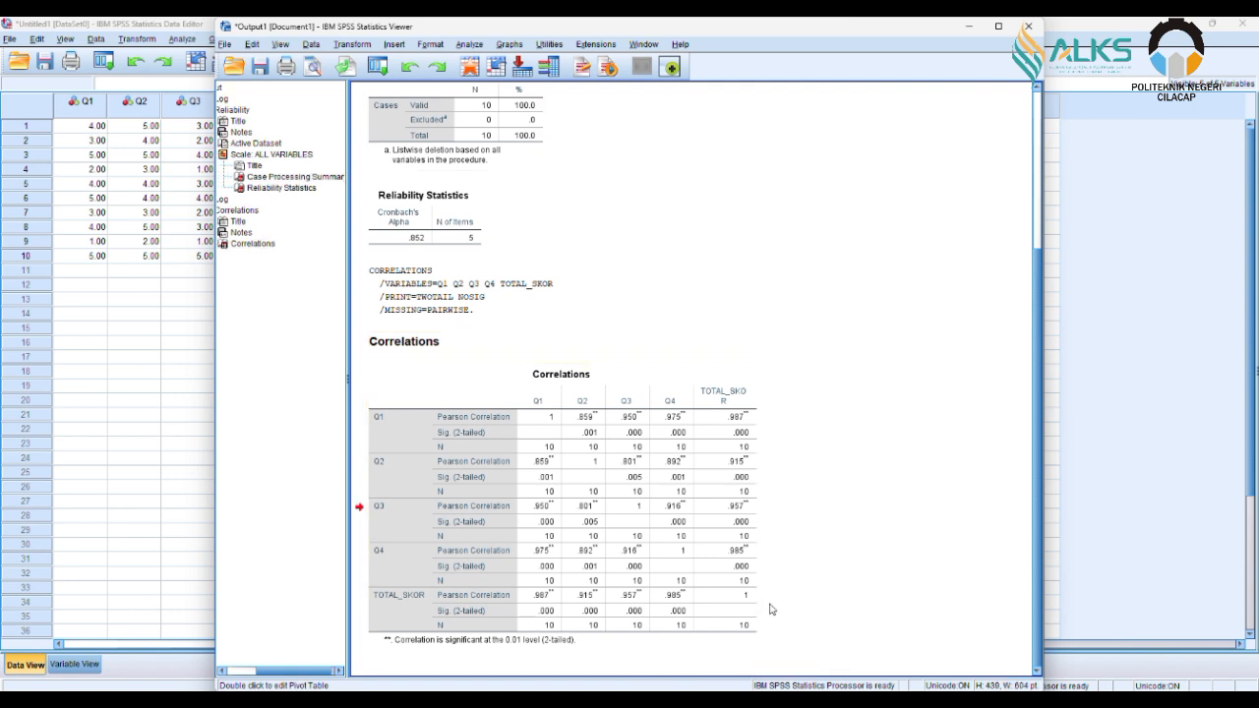